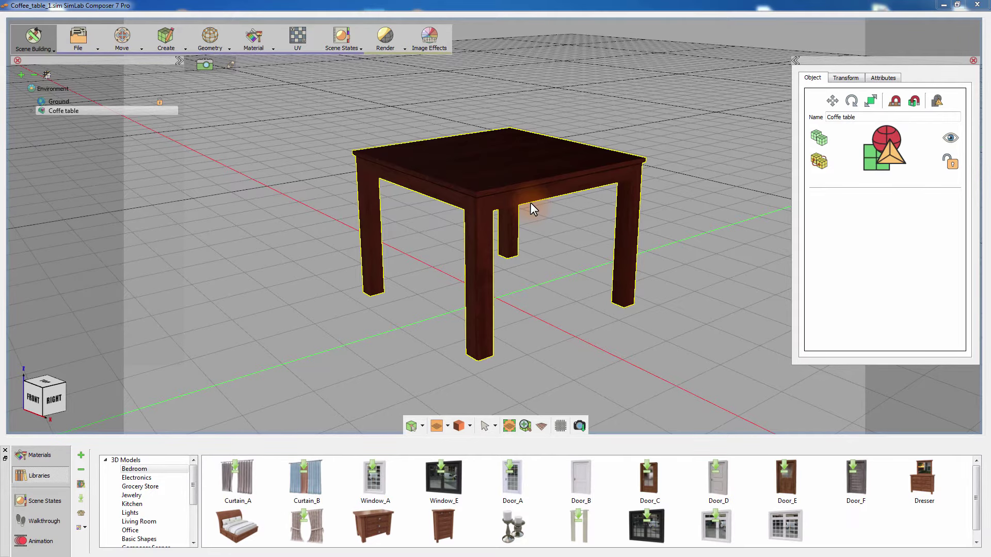
Examine the underside of the coffee table, including the corner brackets and the bolts in the aprons.
right_drag(530, 202, 528, 308)
drag(550, 205, 457, 160)
middle_drag(458, 160, 456, 207)
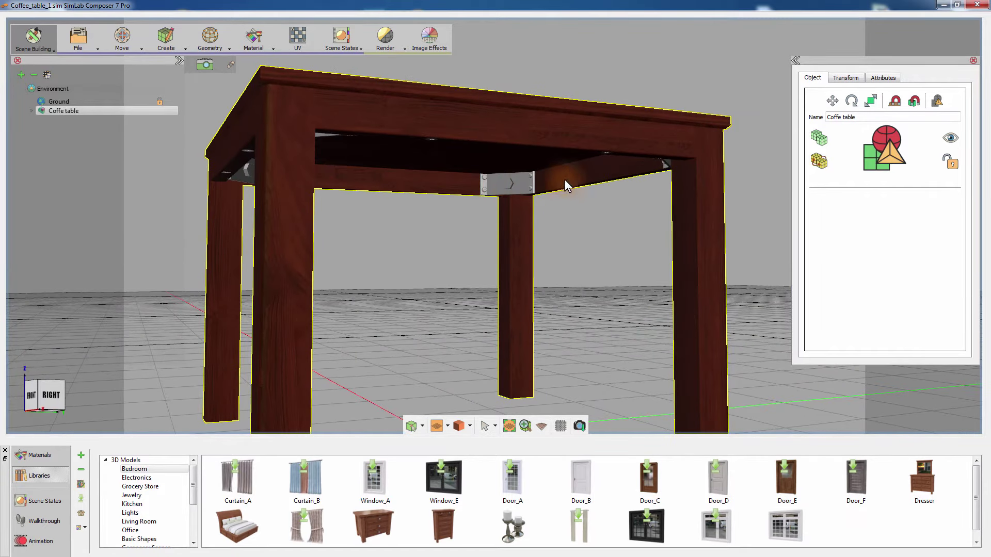
middle_drag(645, 168, 639, 122)
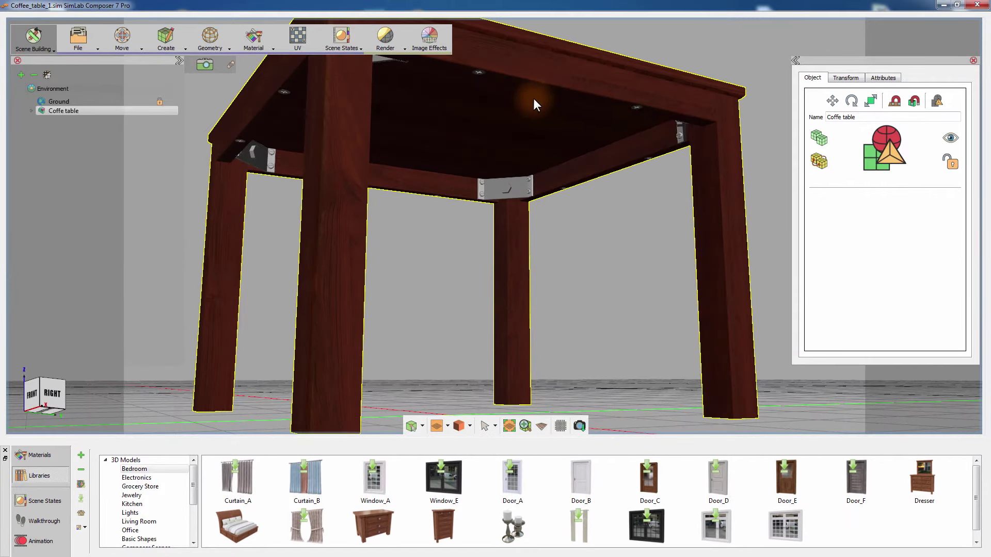
middle_drag(517, 161, 534, 184)
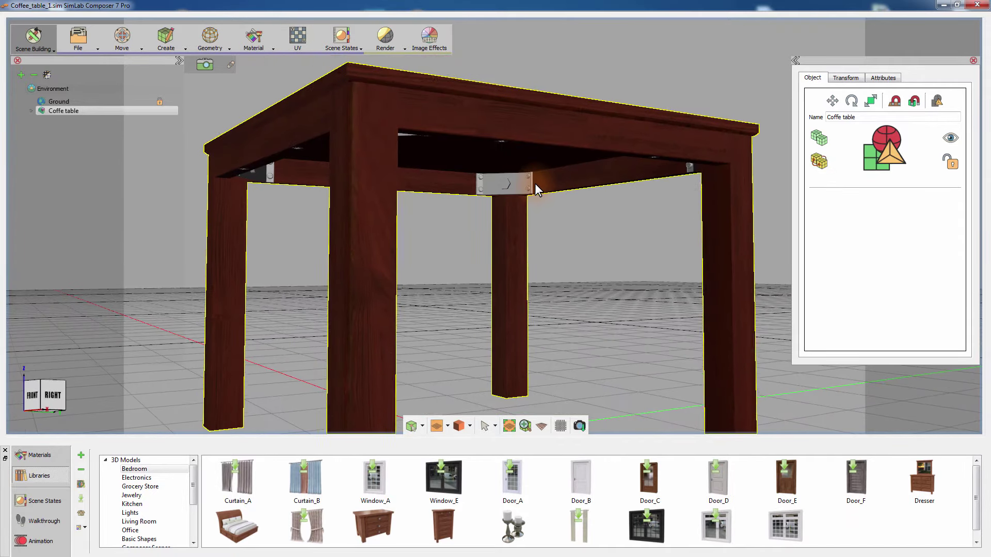
right_drag(530, 221, 534, 135)
middle_drag(534, 135, 542, 155)
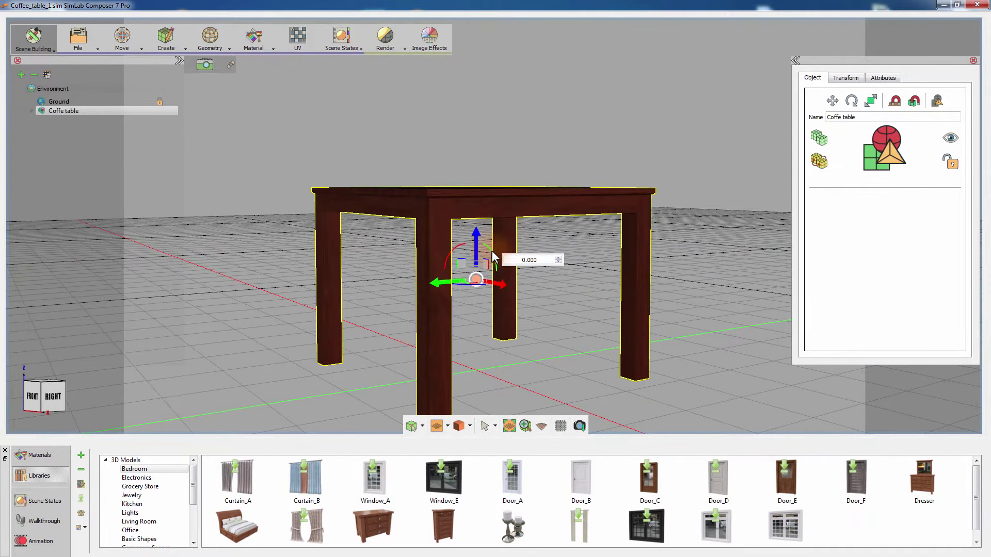
Turn the coffee table upside down by rotating it 180° about its green axis.
drag(492, 252, 526, 266)
double_click(516, 260)
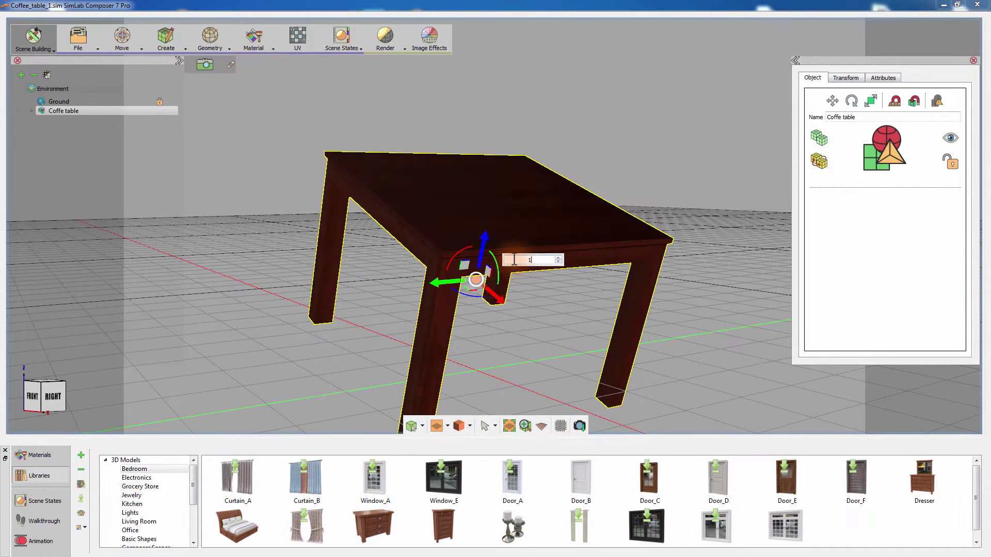
text(180)
key(Return)
Expand the Coffe table assembly and inspect its Aprons, Bolt_Apron, Brackets, Bolt_Bracket, Legs and Bolt_Leg groups one by one.
right_drag(514, 256, 502, 273)
middle_drag(502, 273, 650, 168)
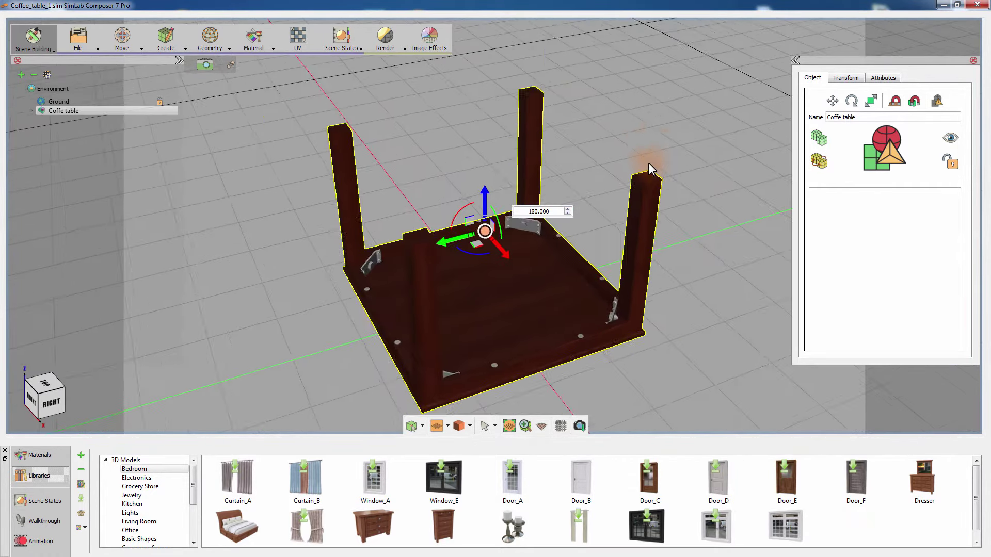
scroll(544, 178, up, 2)
right_drag(544, 178, 410, 184)
middle_drag(411, 185, 413, 164)
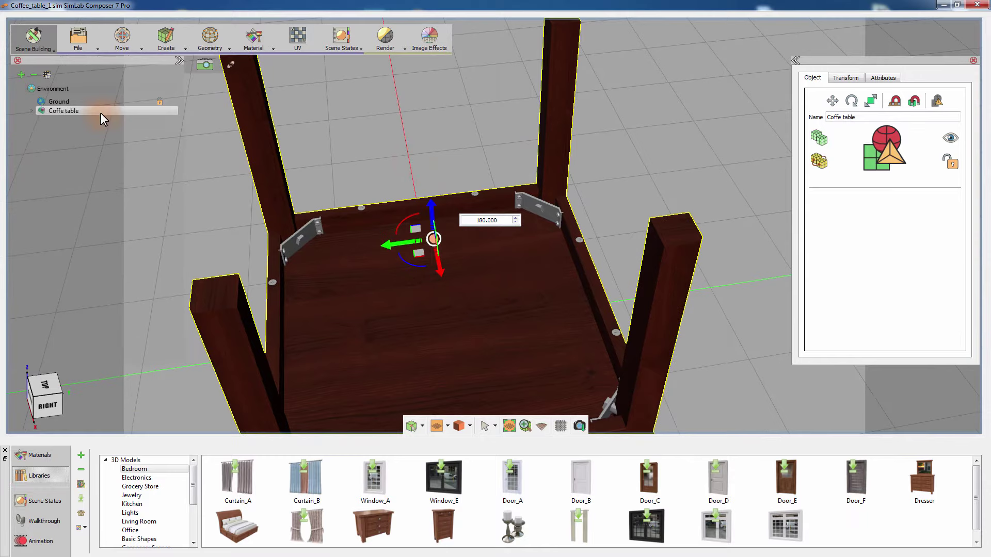
click(31, 110)
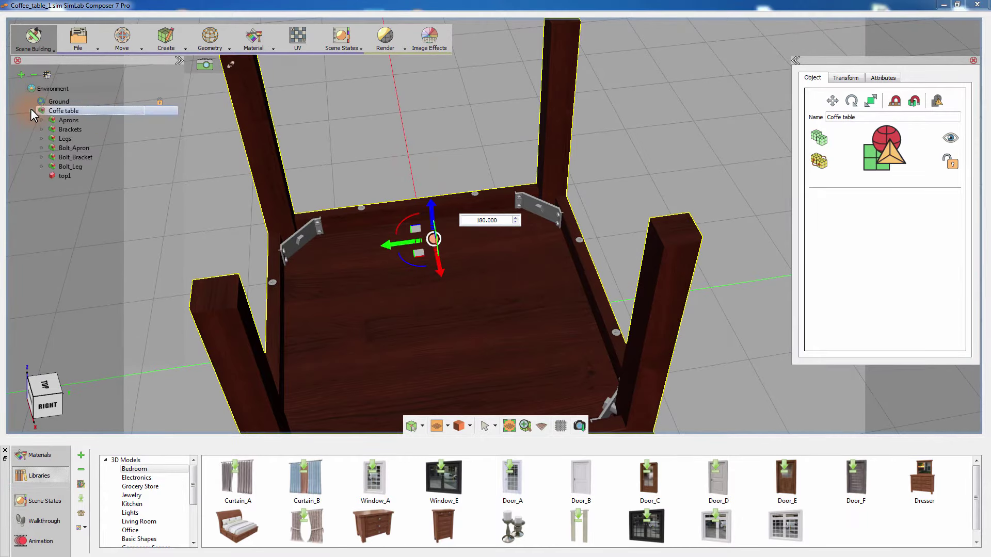
click(61, 121)
middle_drag(333, 162, 391, 135)
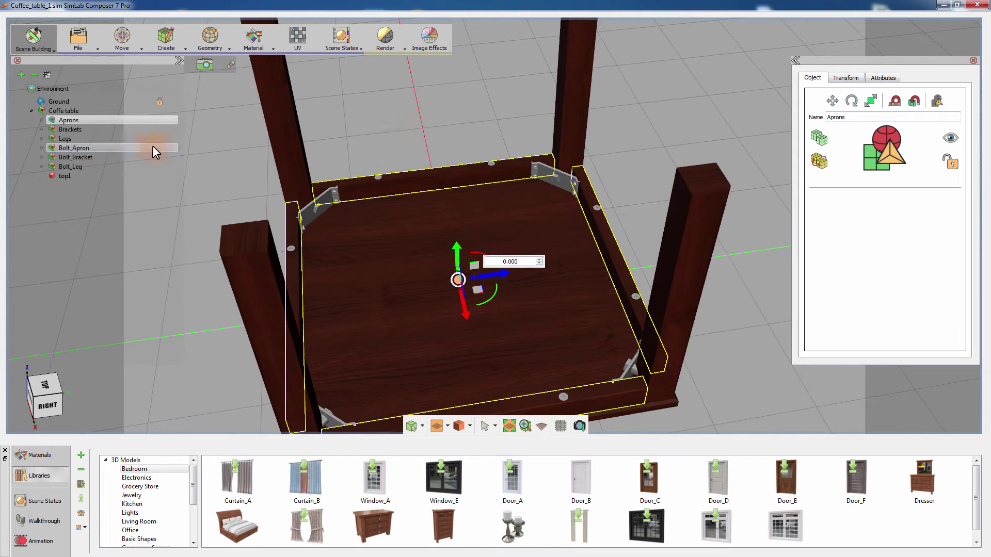
click(102, 148)
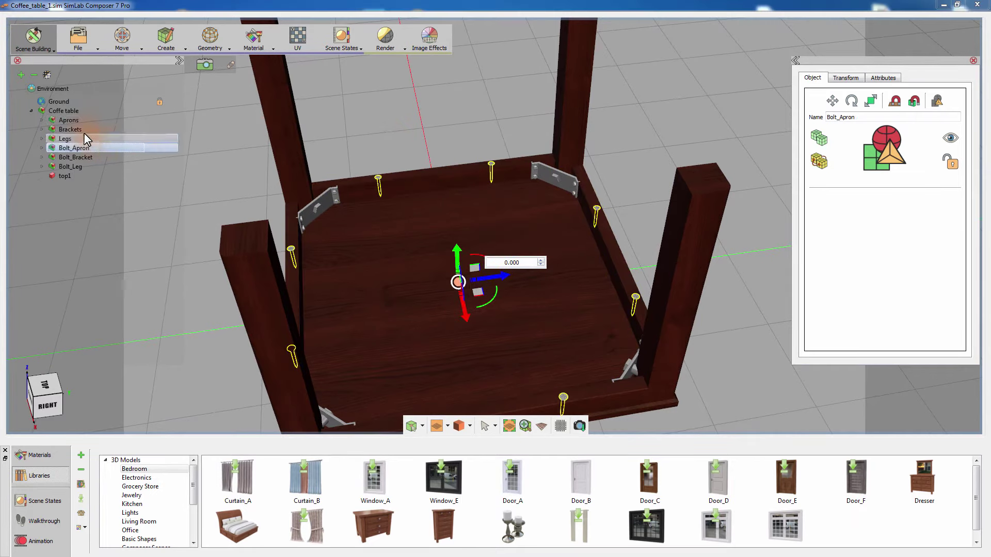
click(82, 129)
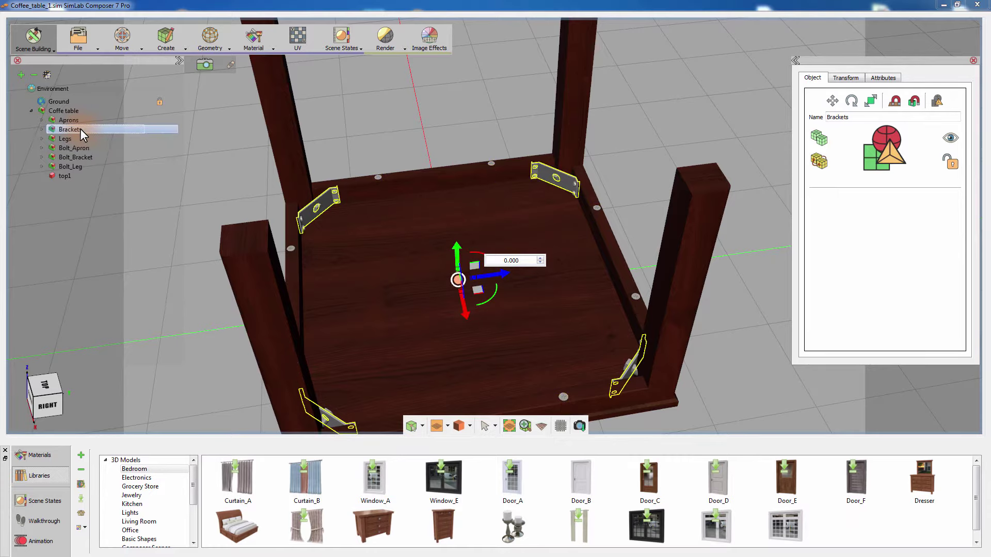
click(85, 156)
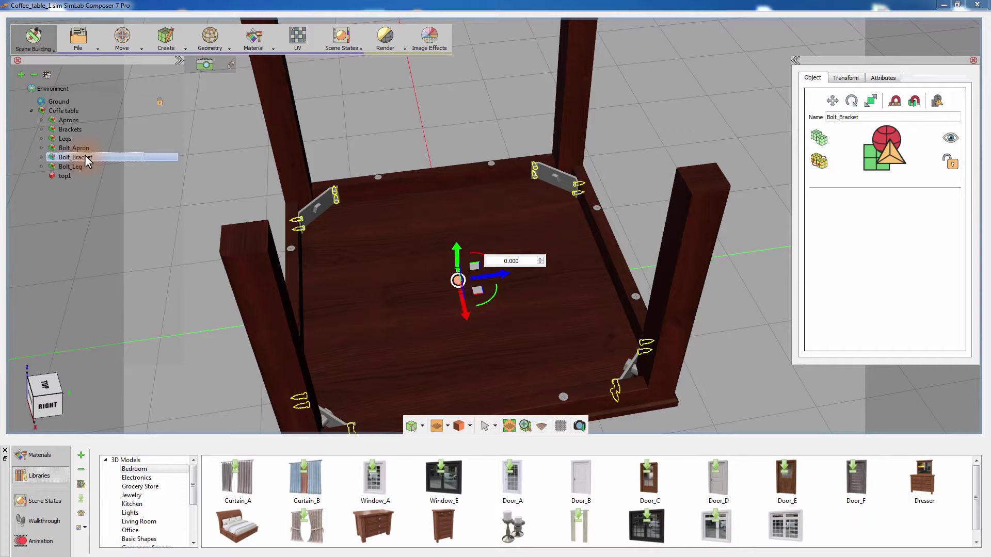
click(70, 138)
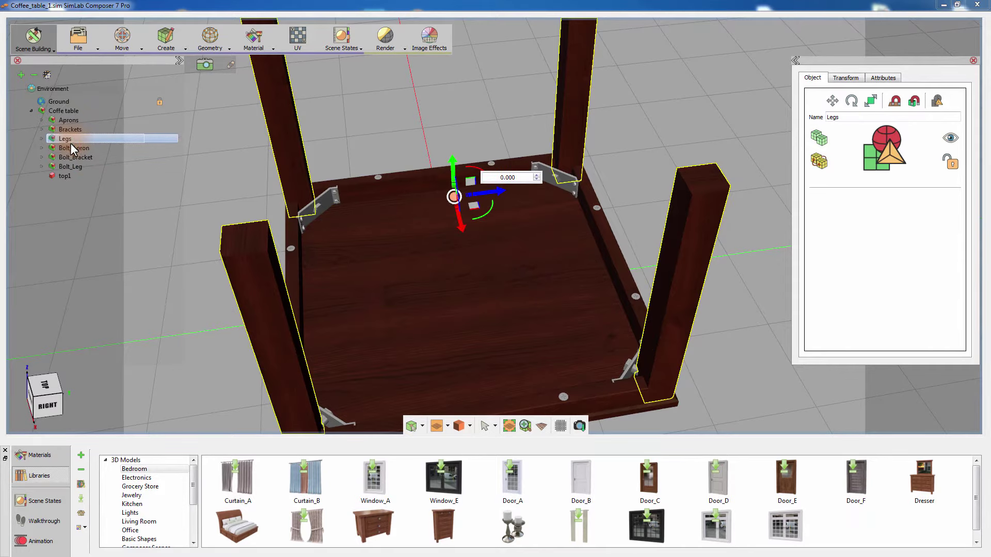
click(72, 166)
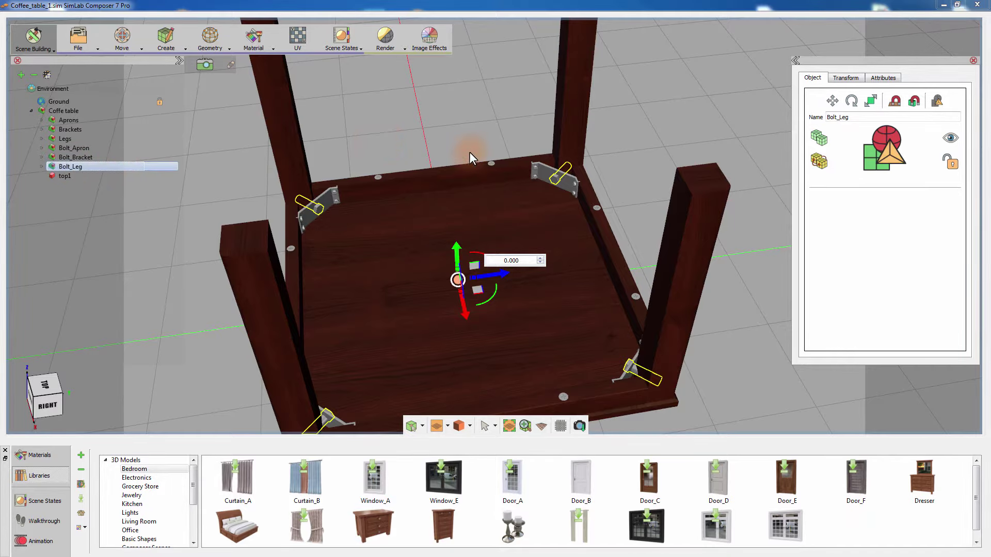
Move leg bolt Bolt_L3 out of its corner bracket by 0.05 along the red axis and -0.05 along the blue axis.
middle_drag(389, 166, 326, 207)
scroll(365, 197, up, 3)
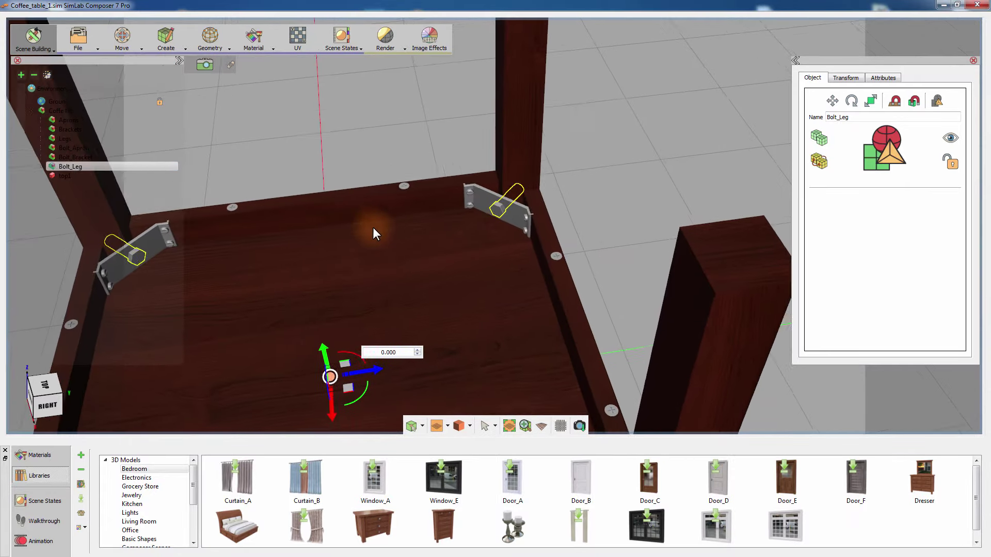
click(500, 211)
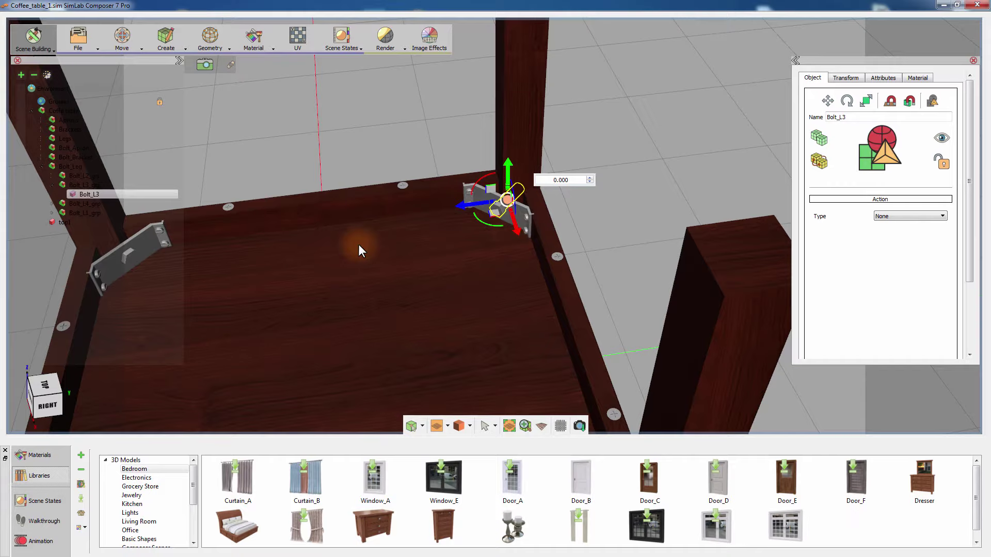
middle_drag(427, 238, 497, 210)
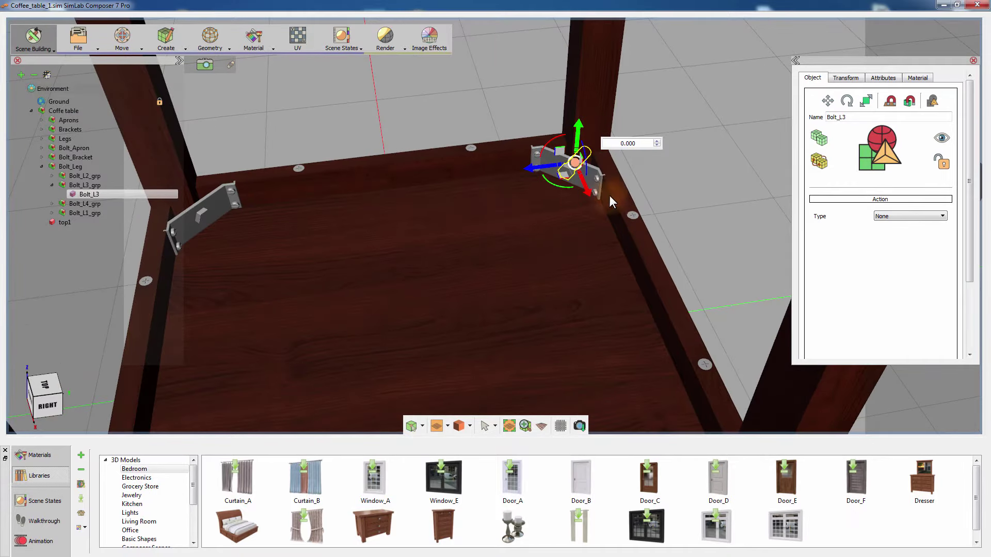
drag(587, 192, 593, 208)
drag(636, 157, 647, 157)
text(5)
key(Return)
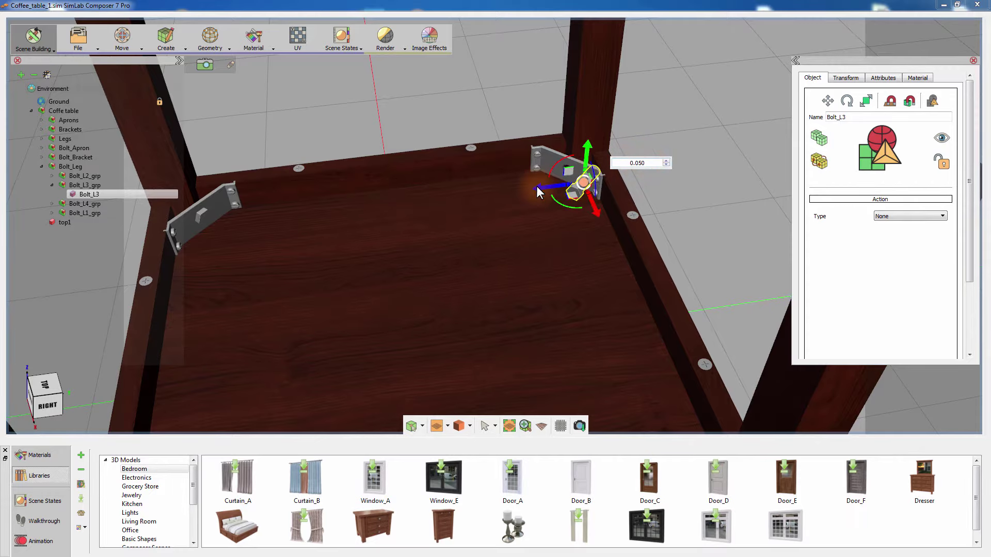
drag(535, 188, 355, 195)
Move the leg bolt in the neighbouring corner bracket out by -0.05 along the red axis and 0.05 along the blue axis.
middle_drag(226, 211, 293, 209)
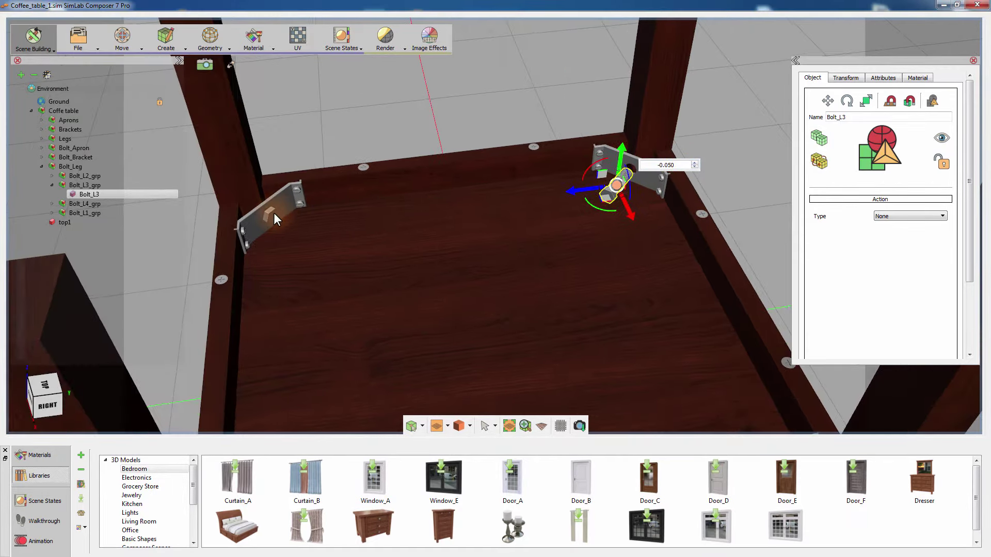
click(273, 213)
drag(253, 241, 253, 250)
text(-0.05)
key(Return)
drag(310, 226, 332, 225)
double_click(347, 209)
text(0.05)
key(Return)
Switch to the Animation workspace and add a Hide animation for the Bolt_Leg group at frame 0.
middle_drag(489, 242, 479, 210)
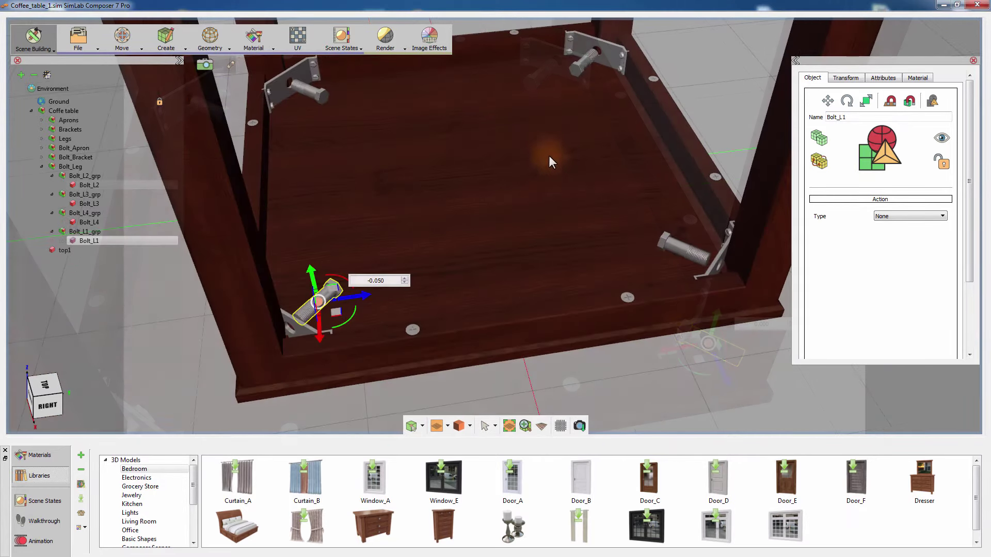
middle_drag(549, 156, 540, 200)
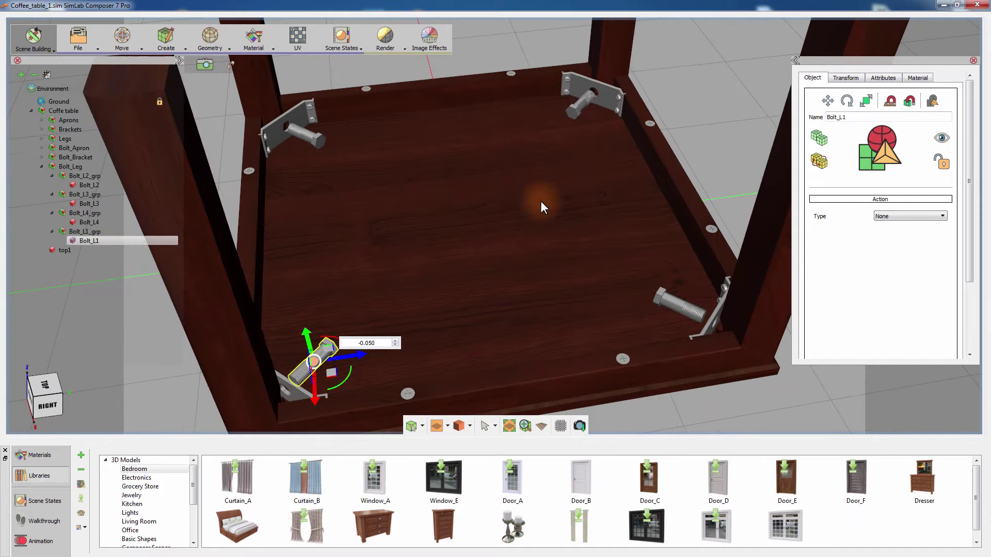
click(33, 39)
click(42, 85)
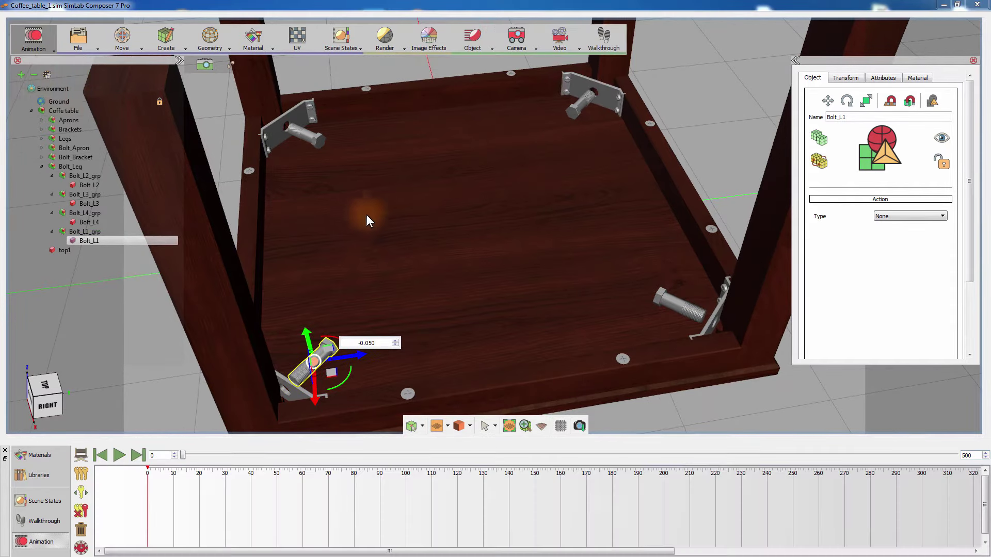
middle_drag(447, 267, 457, 272)
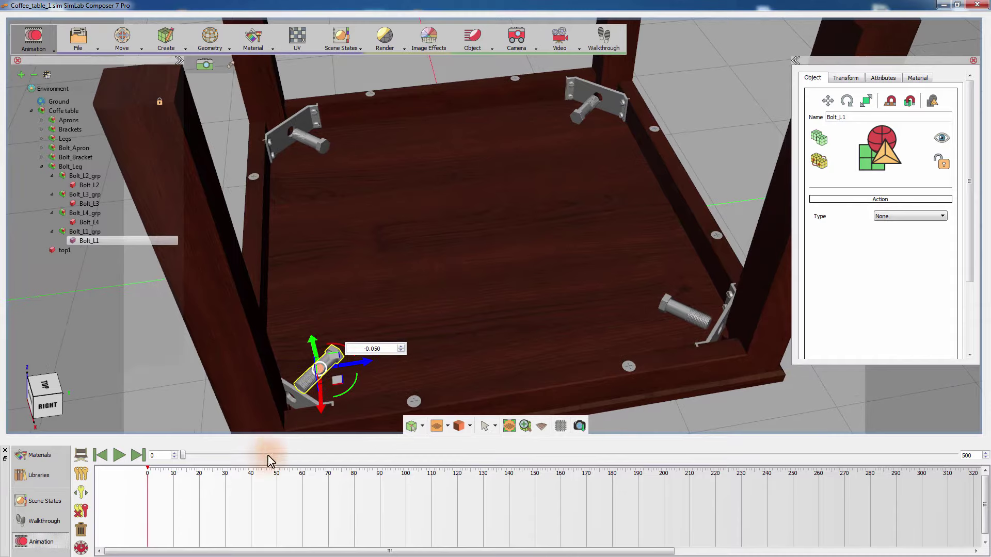
click(71, 167)
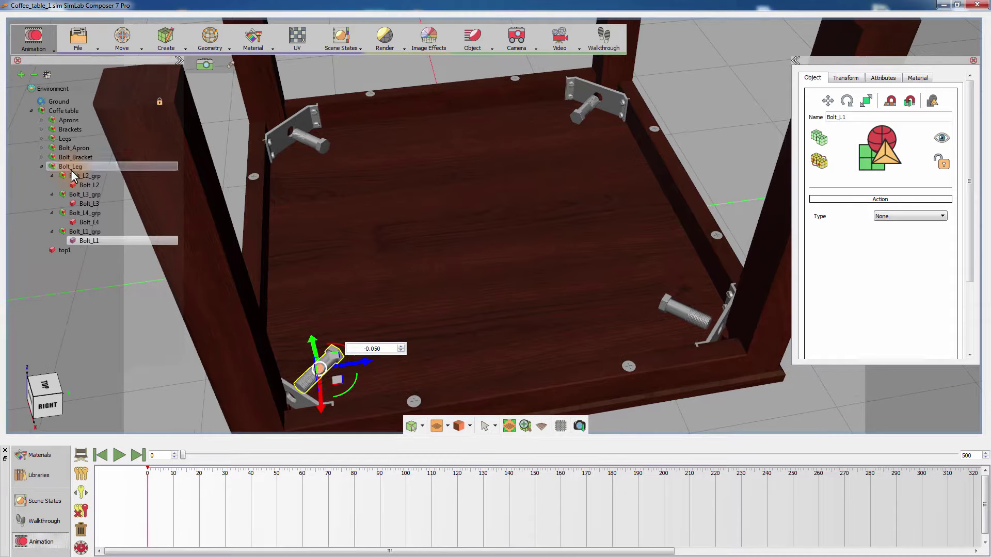
click(469, 49)
click(470, 83)
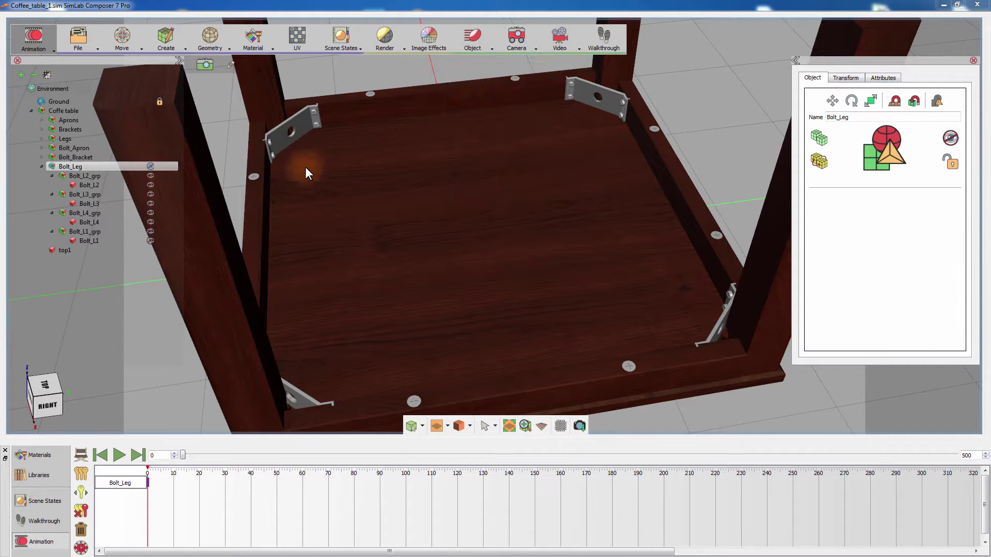
Lift the Legs group off the tabletop by moving it -0.1 along the green axis.
click(76, 138)
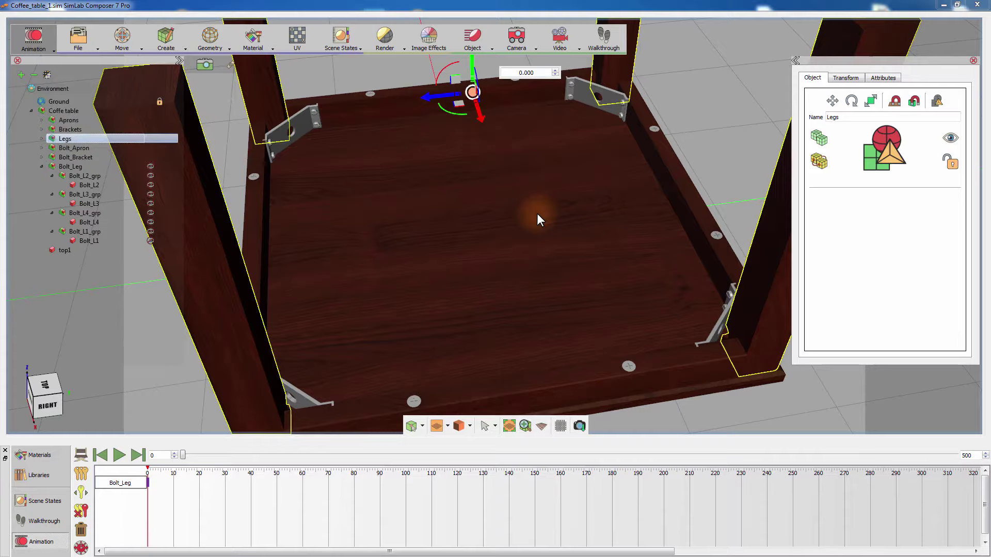
scroll(534, 170, down, 5)
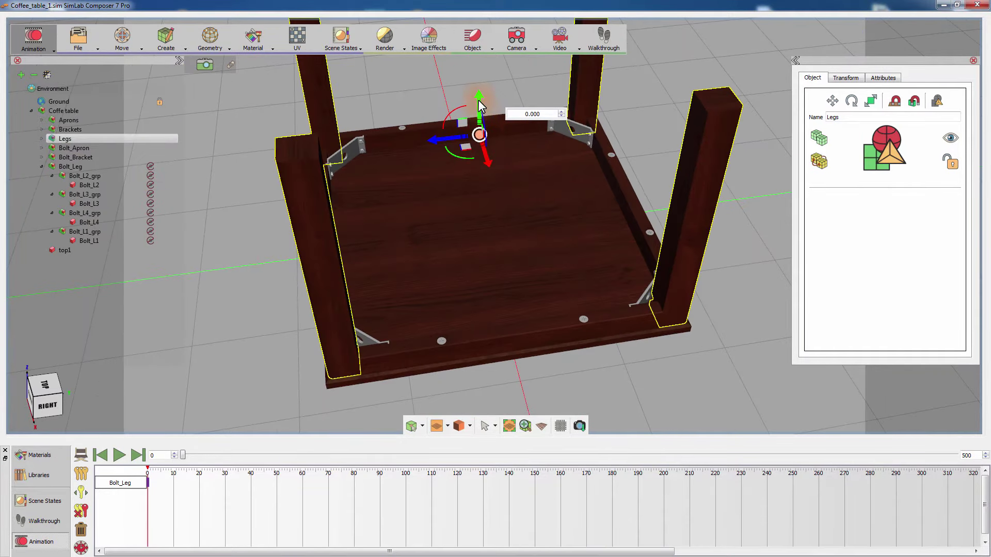
drag(479, 100, 479, 75)
double_click(541, 89)
text(-0.1)
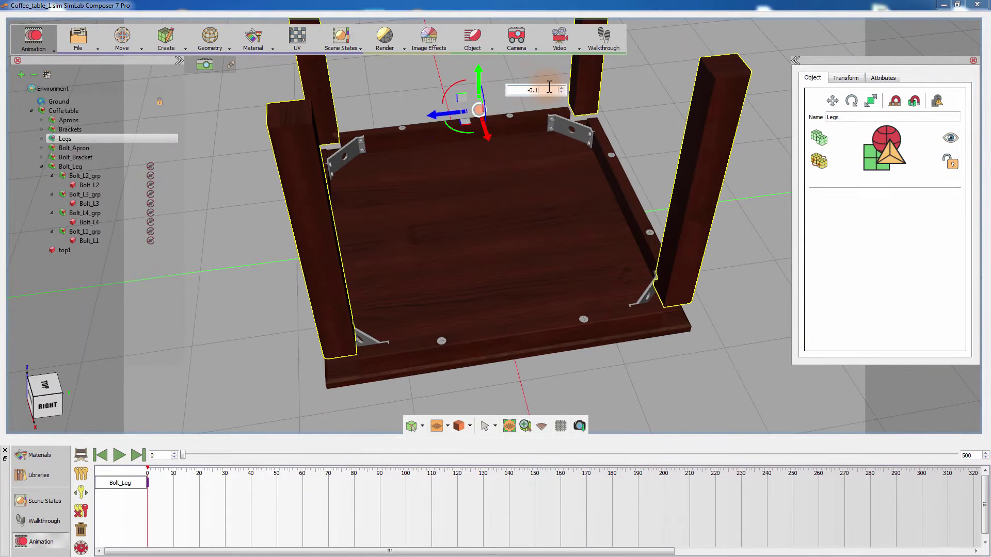
key(Return)
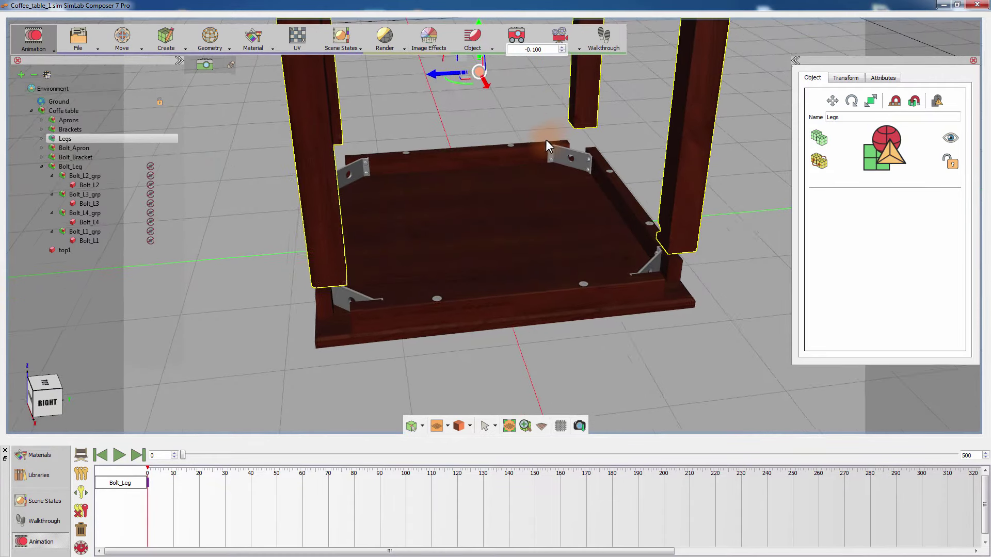
Add a Hide animation for the Legs group at frame 0.
middle_drag(546, 140, 539, 189)
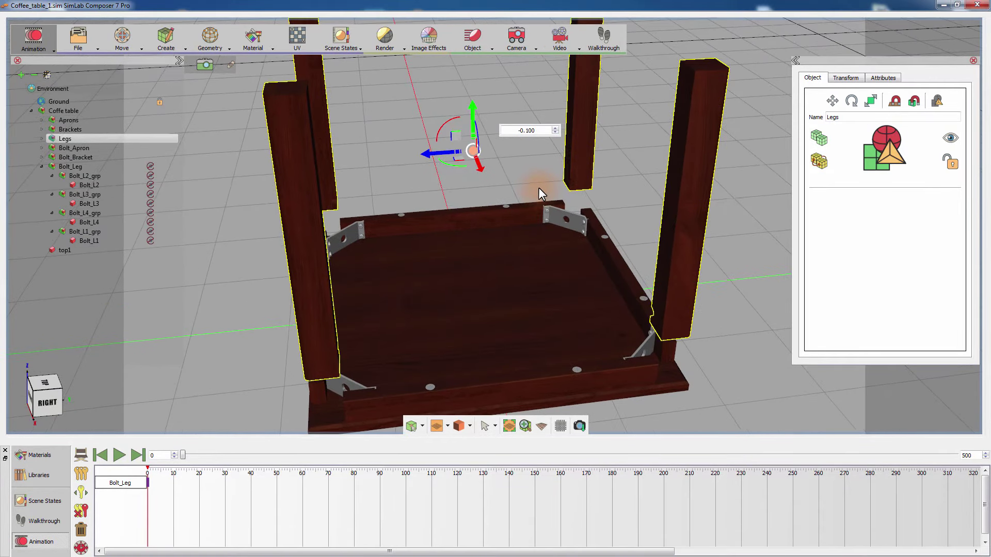
click(476, 48)
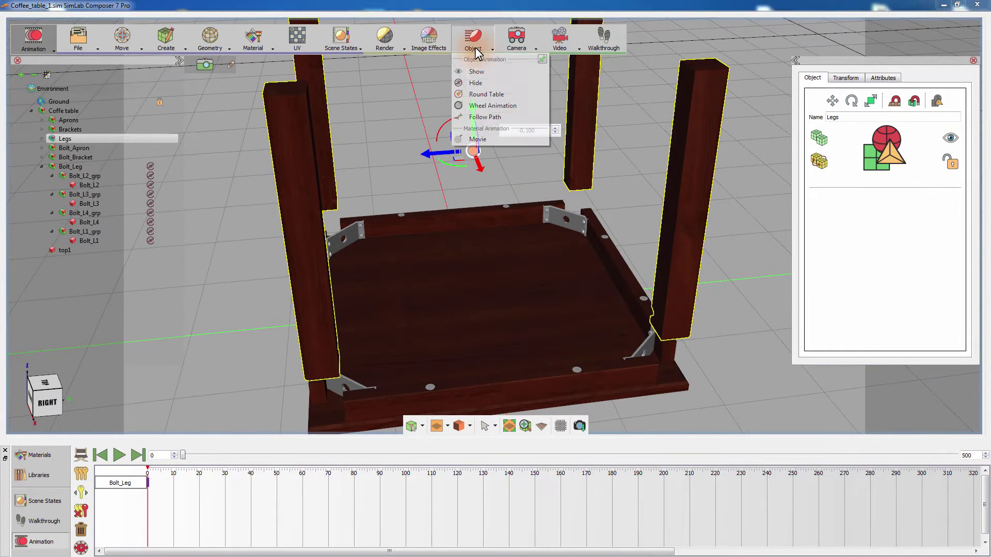
click(476, 84)
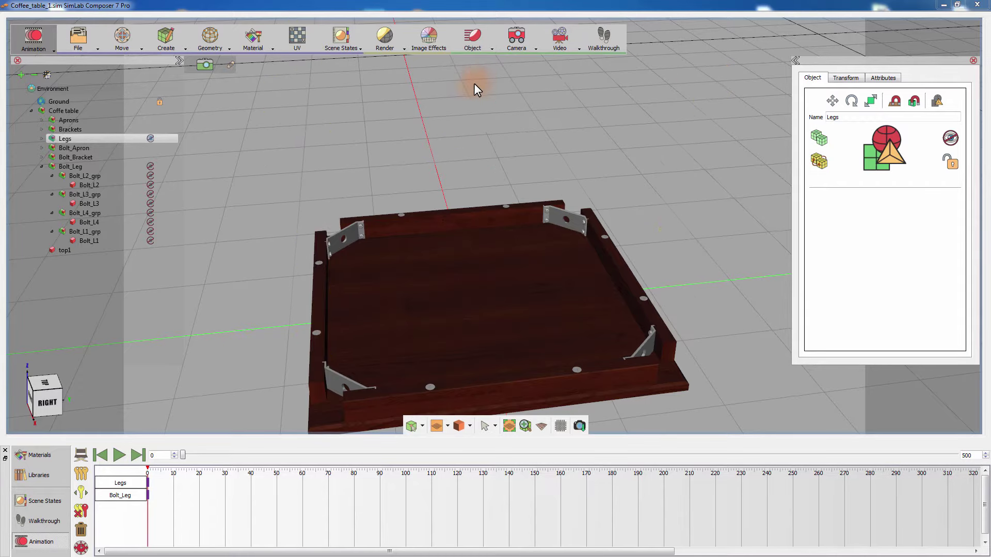
Move the four bracket bolts along the far apron (Bolt_B6 to Bolt_B9) out by 0.05 along the red axis.
middle_drag(461, 113, 515, 187)
scroll(514, 187, up, 3)
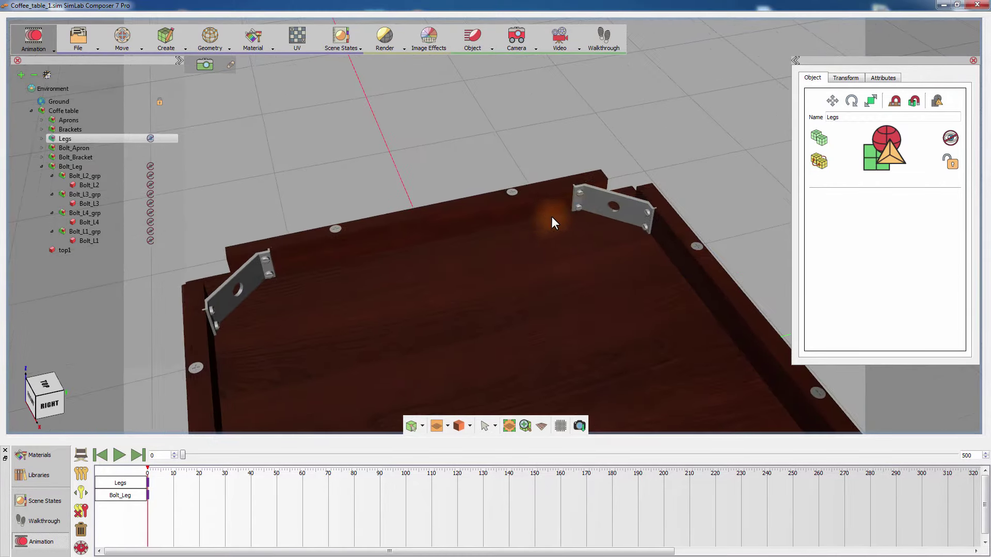
click(579, 194)
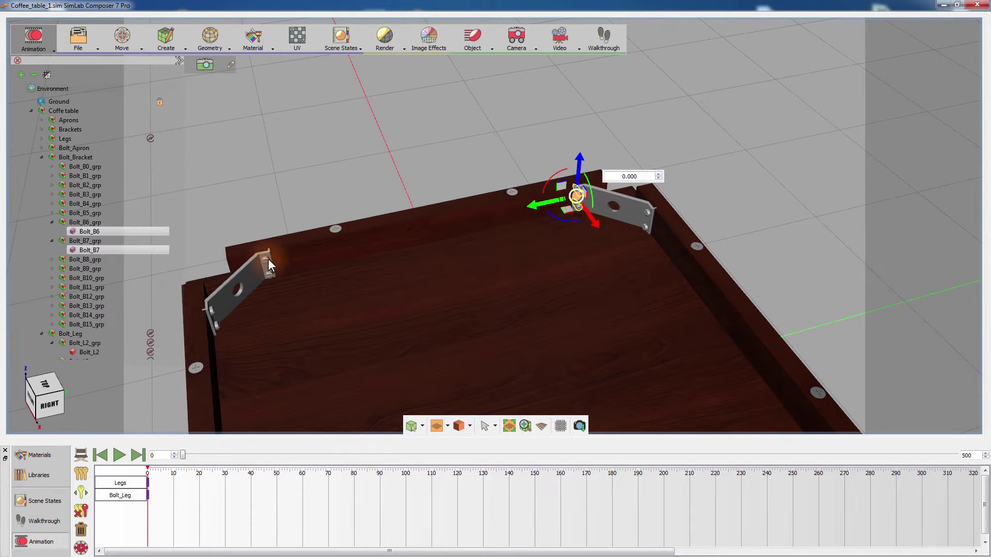
ctrl+click(265, 257)
ctrl+click(267, 277)
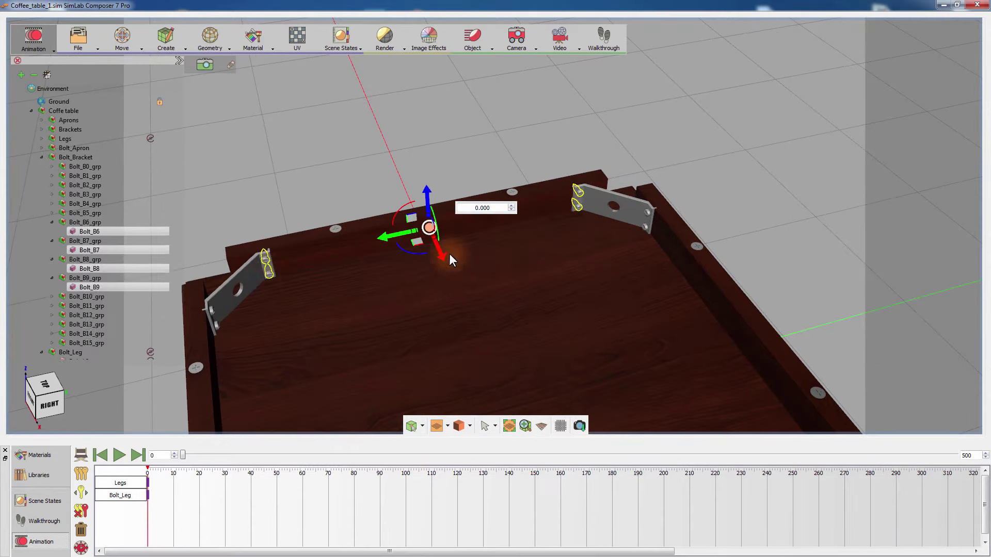
drag(443, 257, 448, 270)
drag(489, 220, 498, 221)
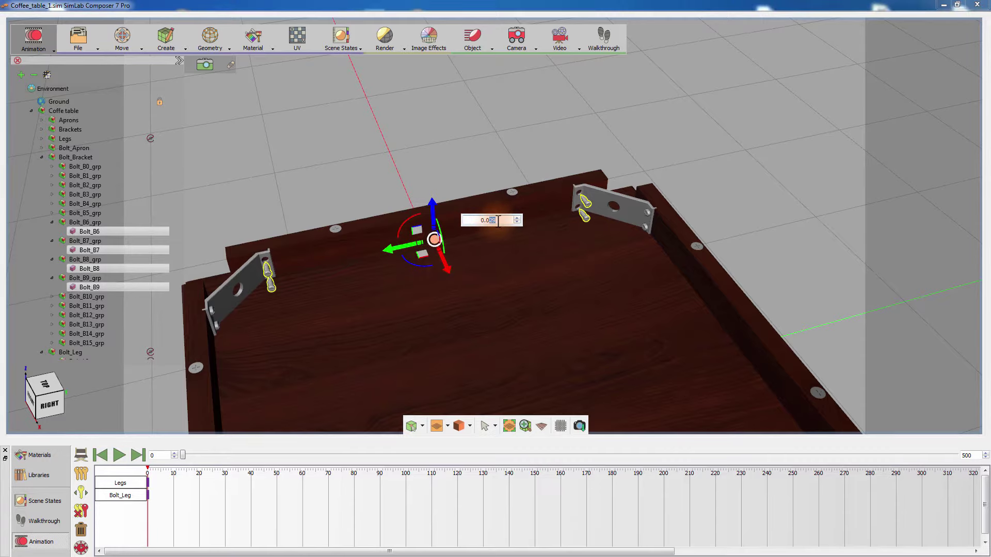
text(50)
key(Return)
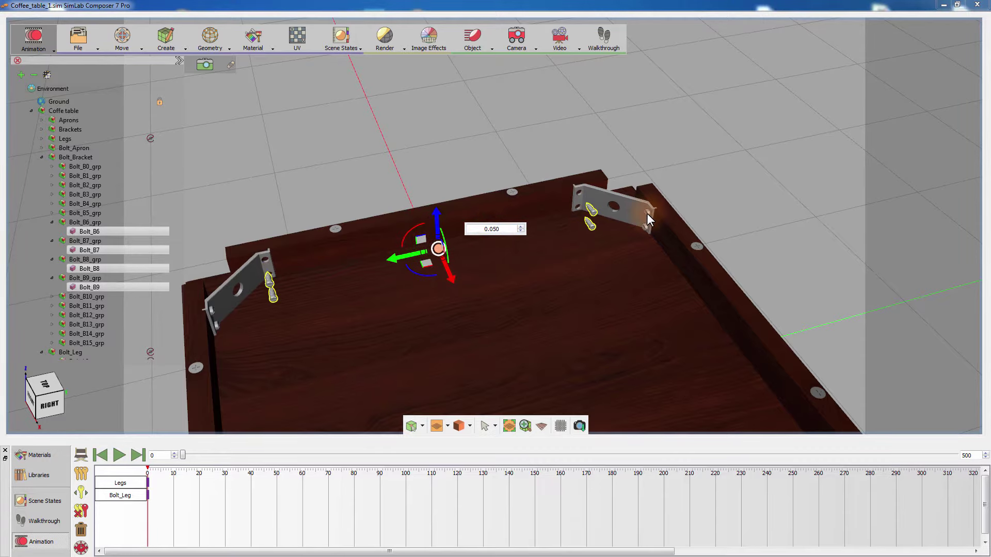
Select the four bracket bolts facing the adjacent apron, including Bolt_B4, Bolt_B5 and Bolt_B2, across its two corner brackets.
double_click(647, 214)
scroll(645, 258, up, 3)
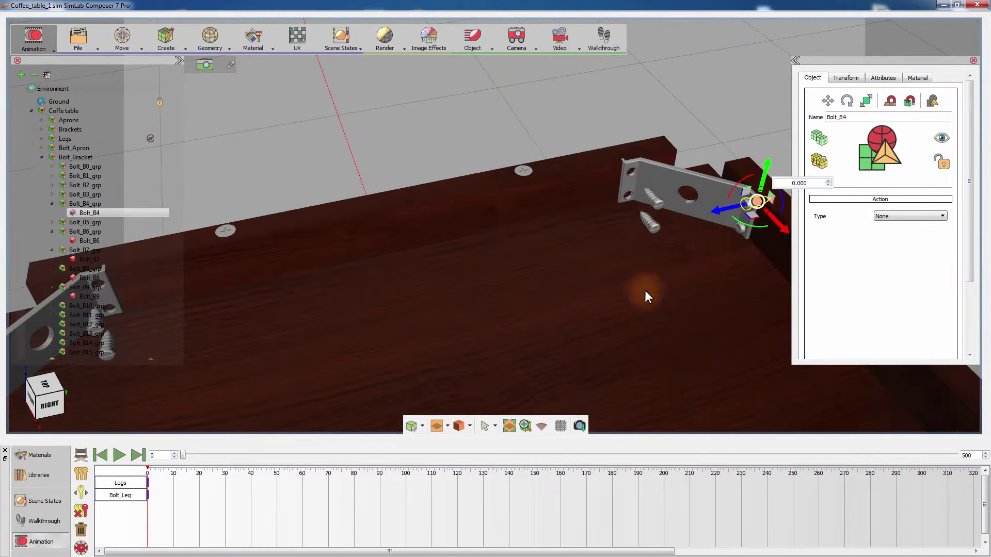
ctrl+click(739, 229)
scroll(699, 281, down, 3)
middle_drag(626, 241, 488, 98)
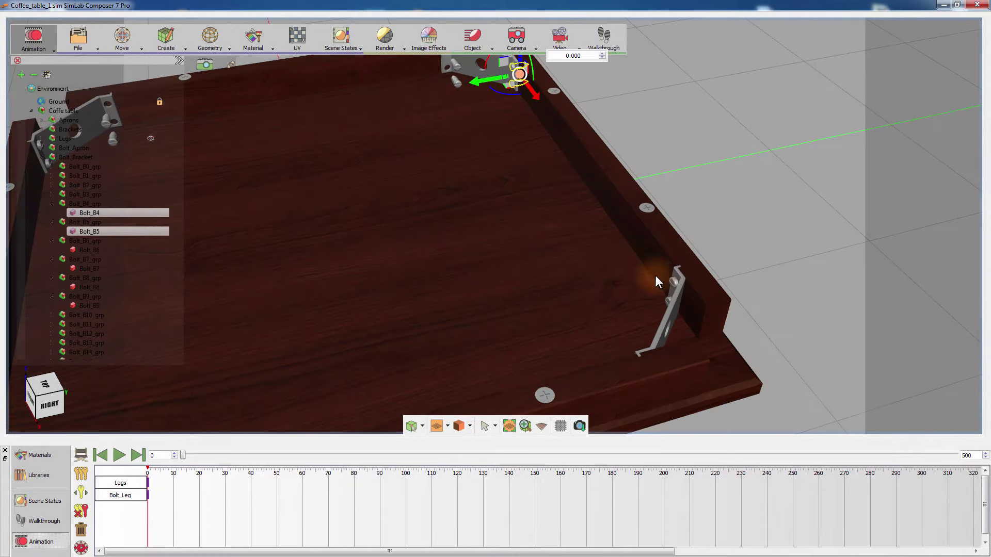
ctrl+click(672, 282)
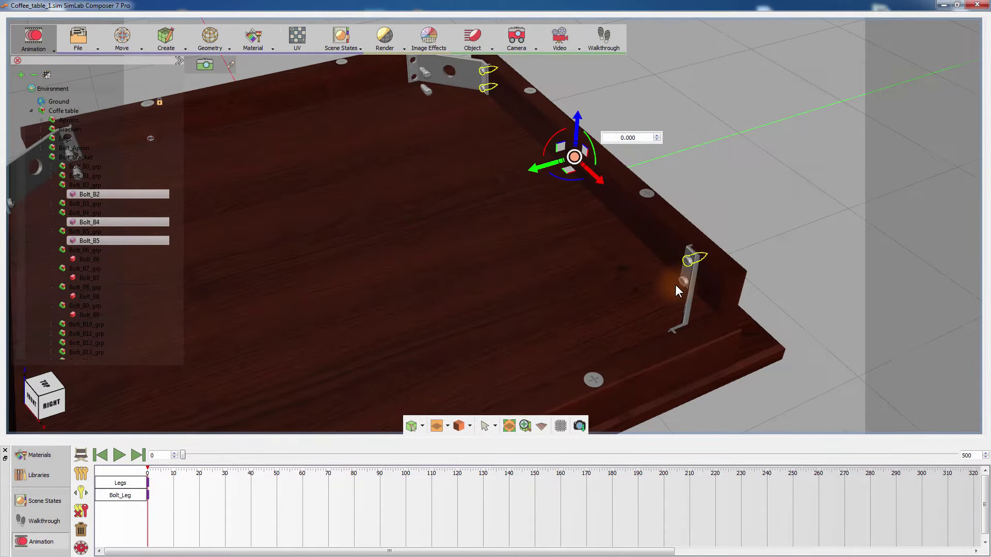
ctrl+click(674, 286)
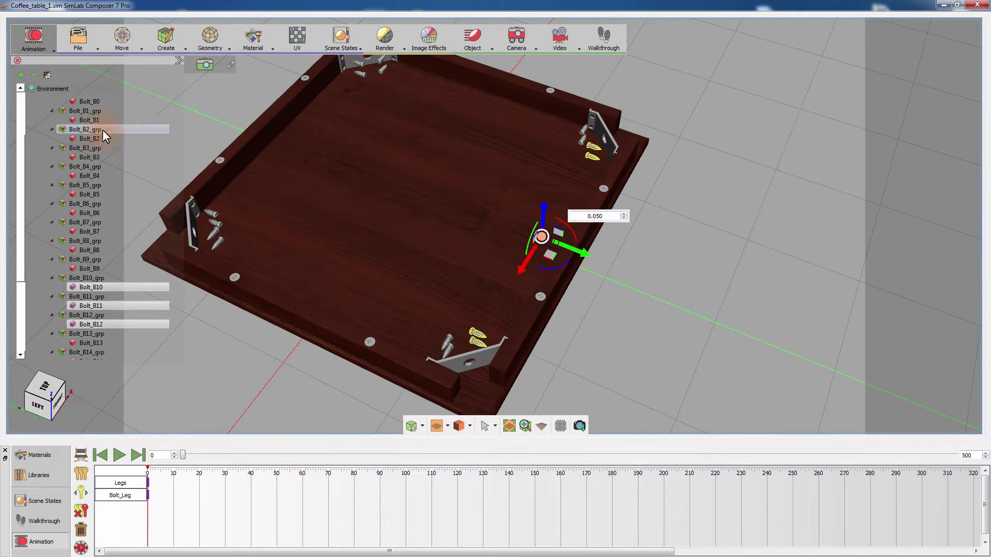
Add a Hide animation for the whole Bolt_Bracket group at frame 0.
scroll(96, 136, up, 3)
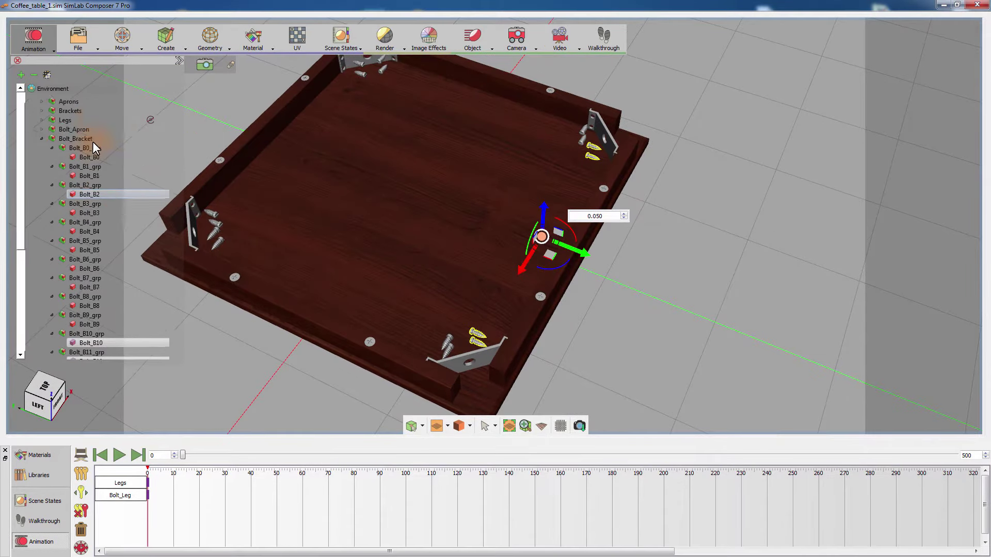
double_click(78, 157)
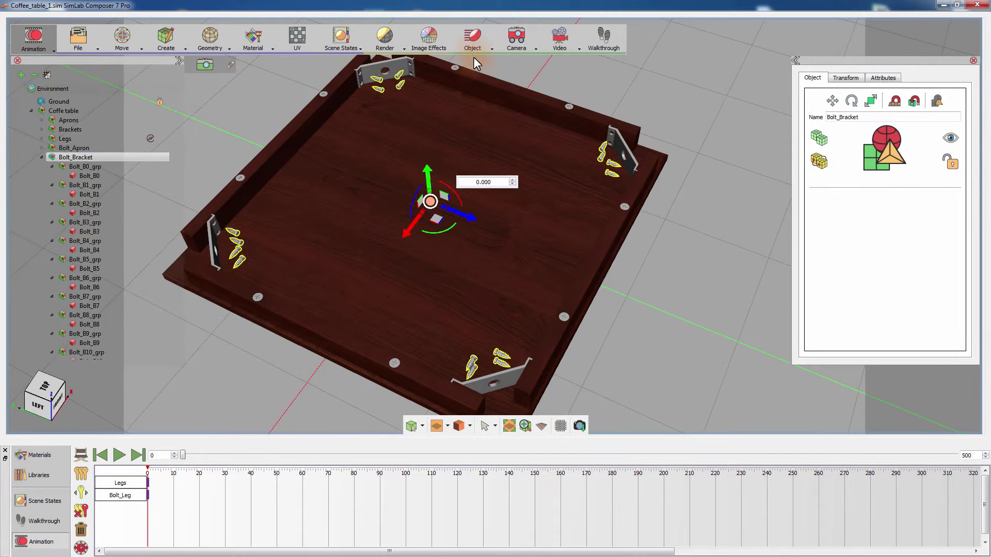
click(475, 46)
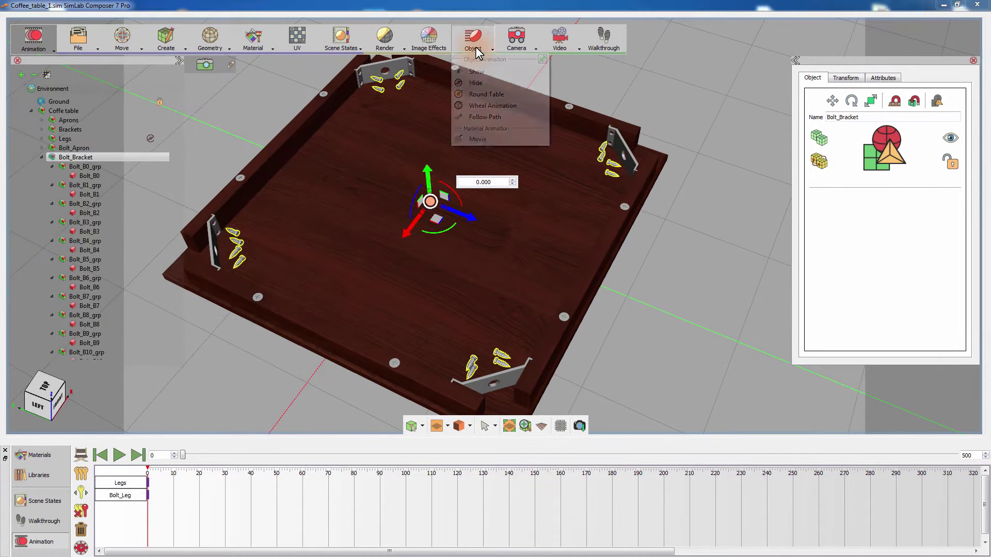
click(476, 82)
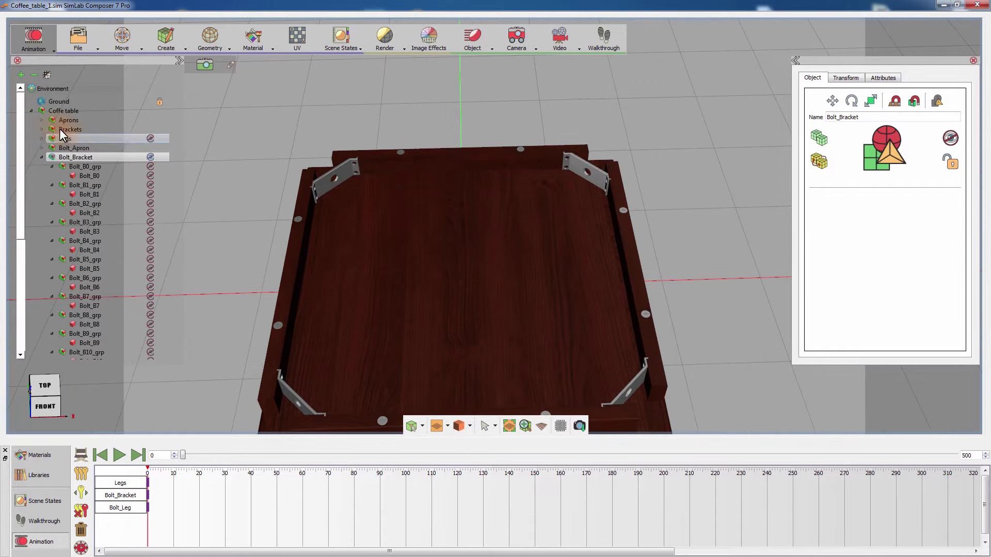
Lift the Brackets group off the tabletop by moving it -0.1 along the green axis.
click(64, 129)
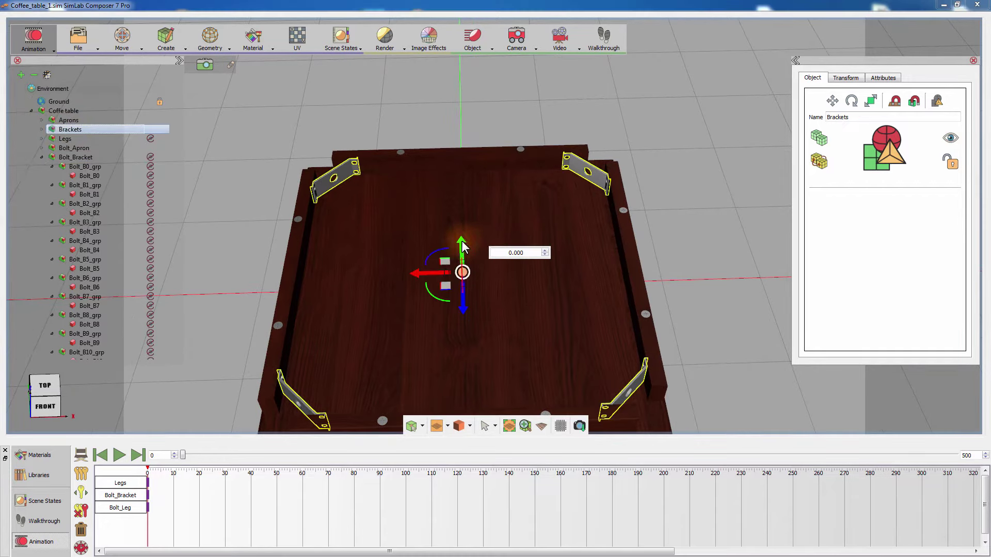
drag(464, 243, 531, 228)
text(1)
key(Return)
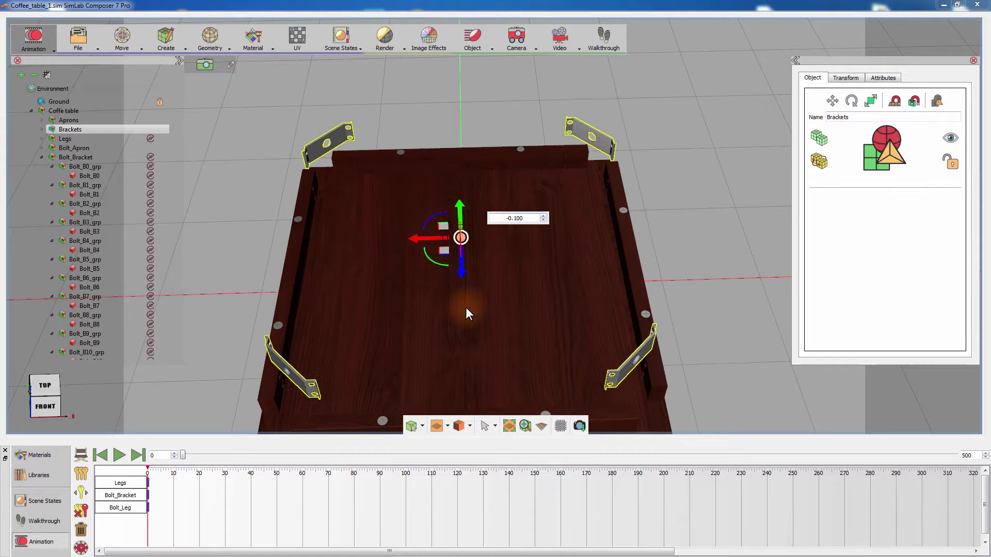
middle_drag(465, 308, 513, 234)
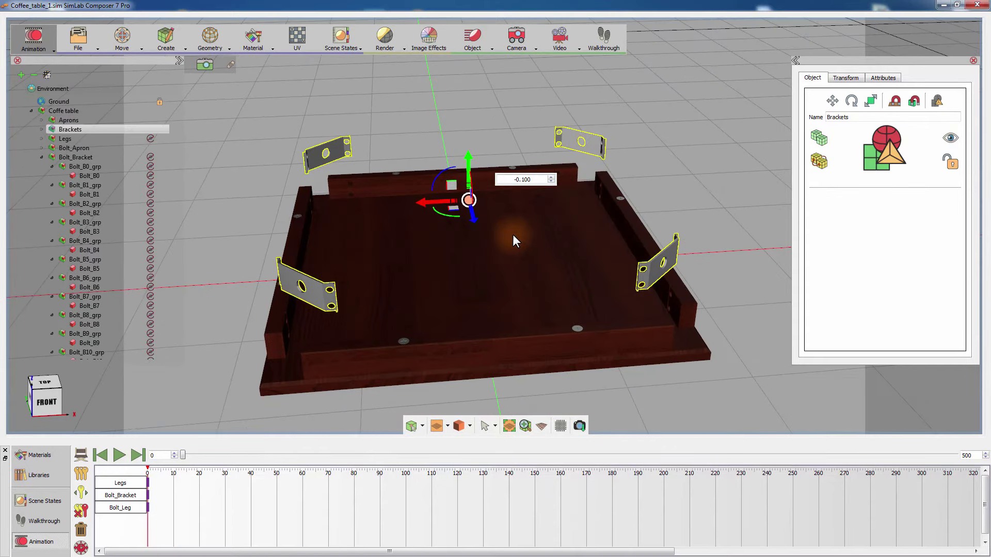
Detach the object animation tools so they stay open, and add a Hide animation for the Brackets group at frame 0.
click(479, 45)
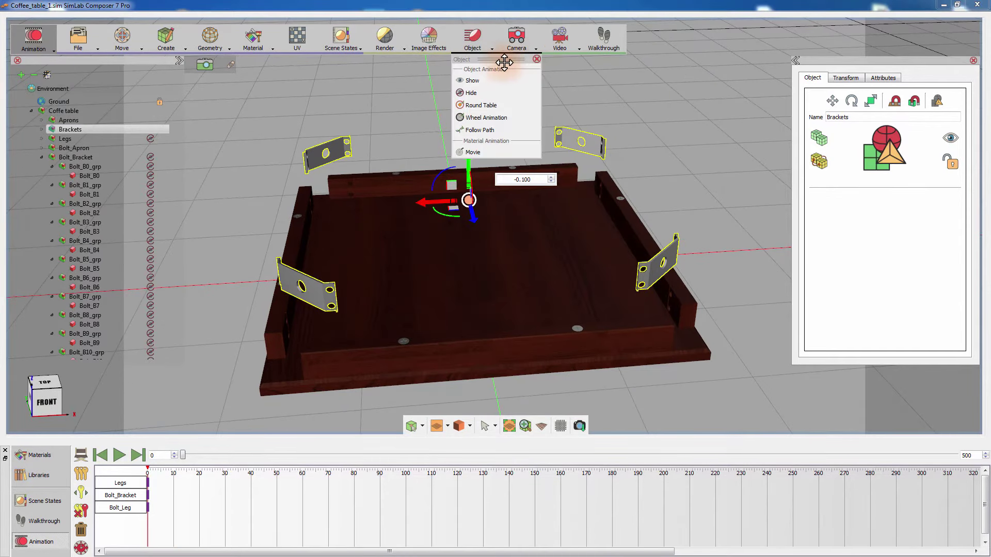
drag(504, 62, 736, 37)
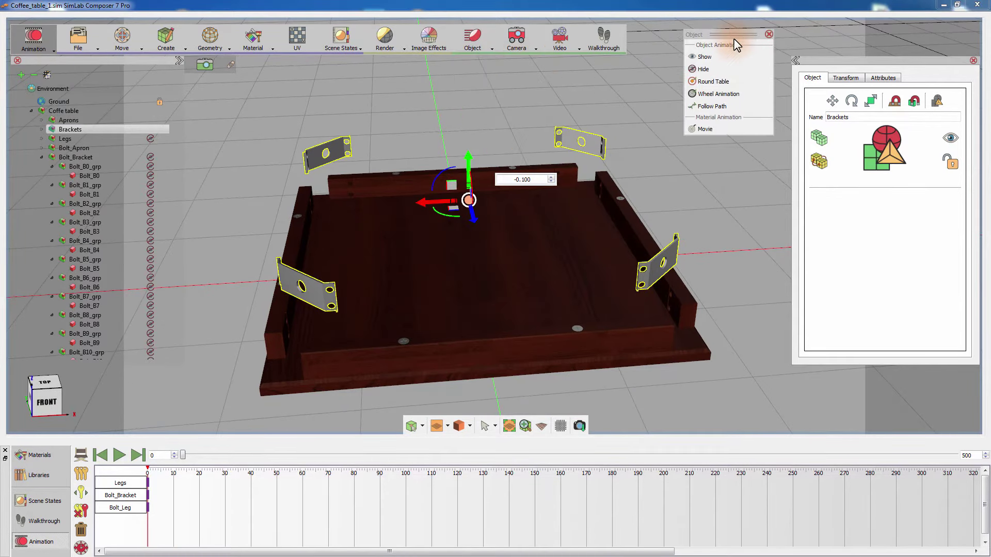
click(711, 69)
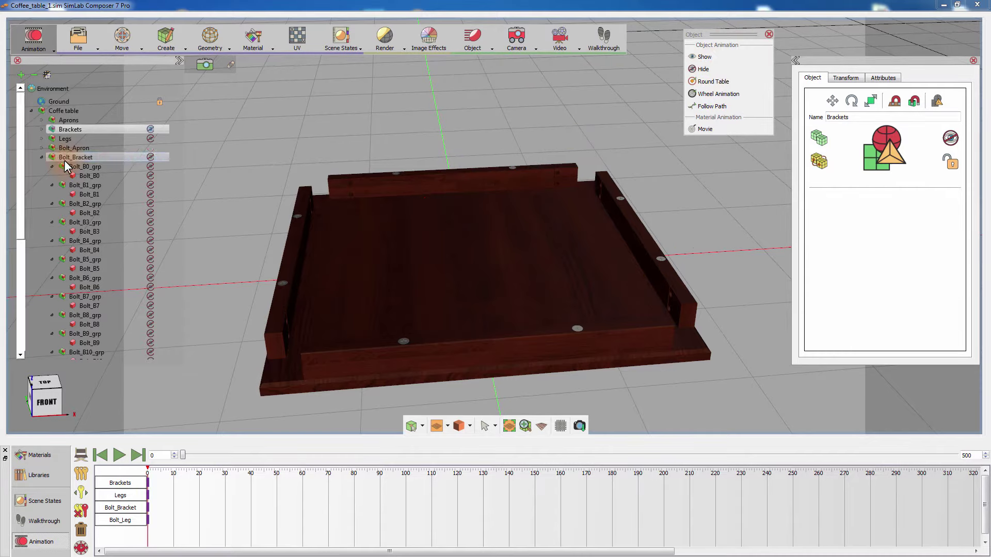
Lift the Bolt_Apron group by -0.1 along the green axis and add a Hide animation for it at frame 0.
click(42, 156)
click(41, 167)
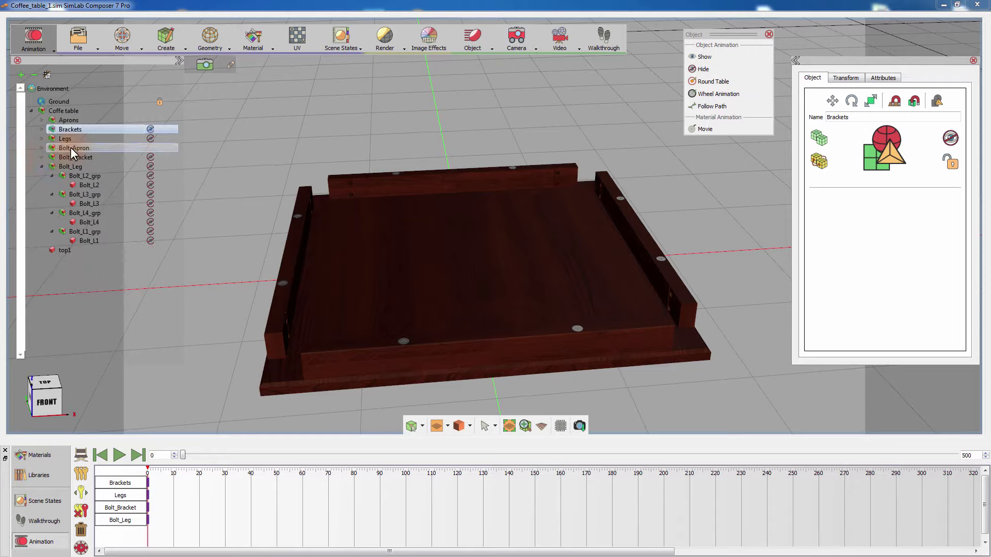
click(73, 148)
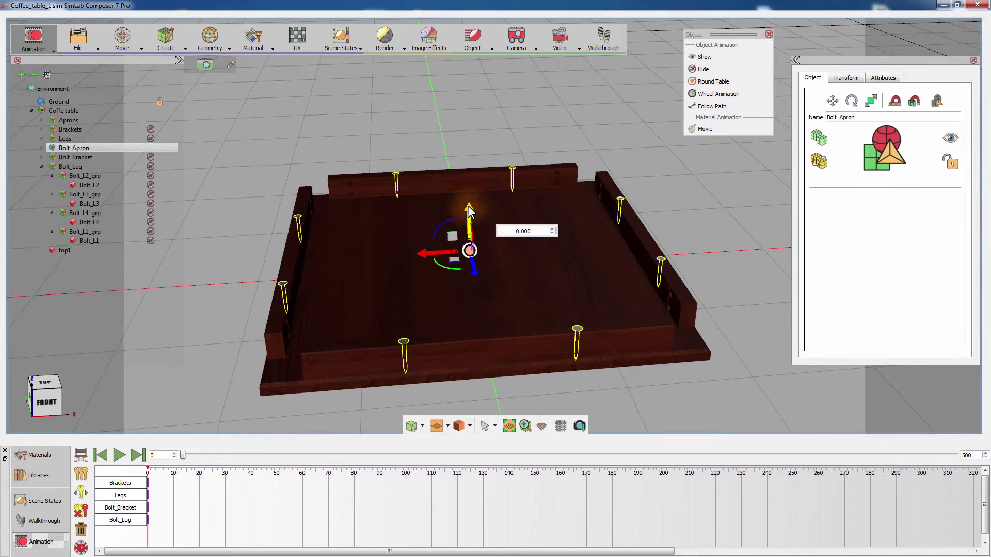
drag(468, 205, 467, 171)
drag(521, 195, 541, 190)
text(1)
key(Return)
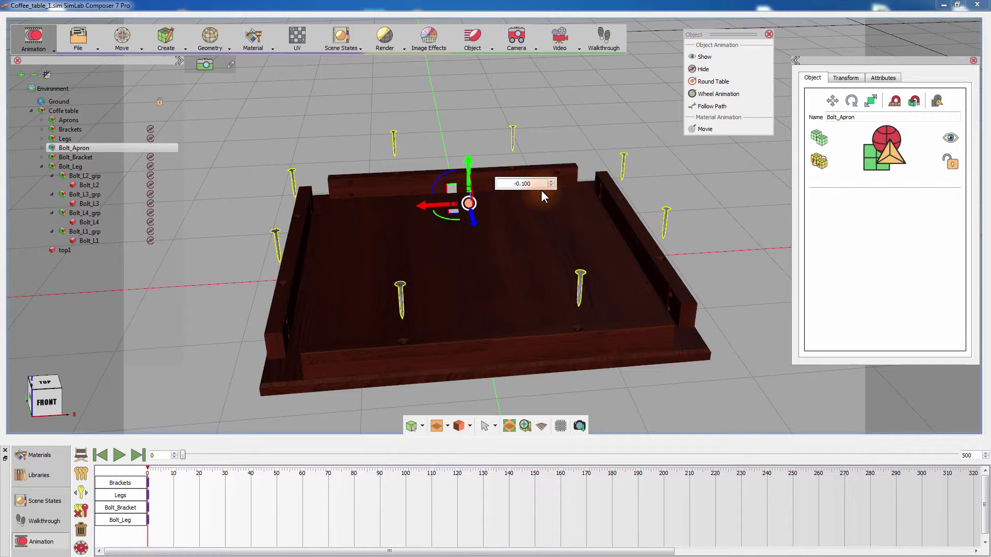
click(727, 70)
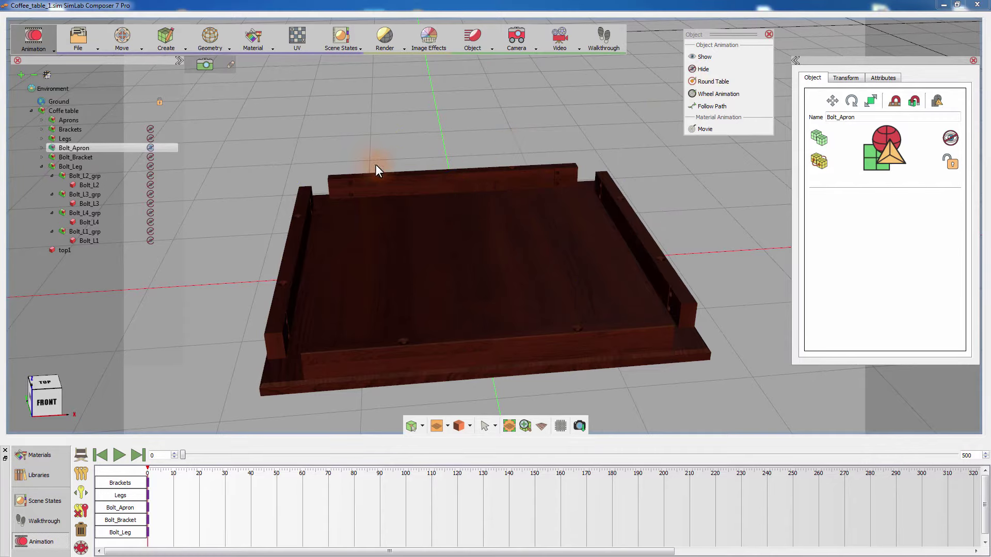
Move the Aprons group -0.1 along the green axis above the tabletop and add a Hide animation for it at frame 0.
click(42, 167)
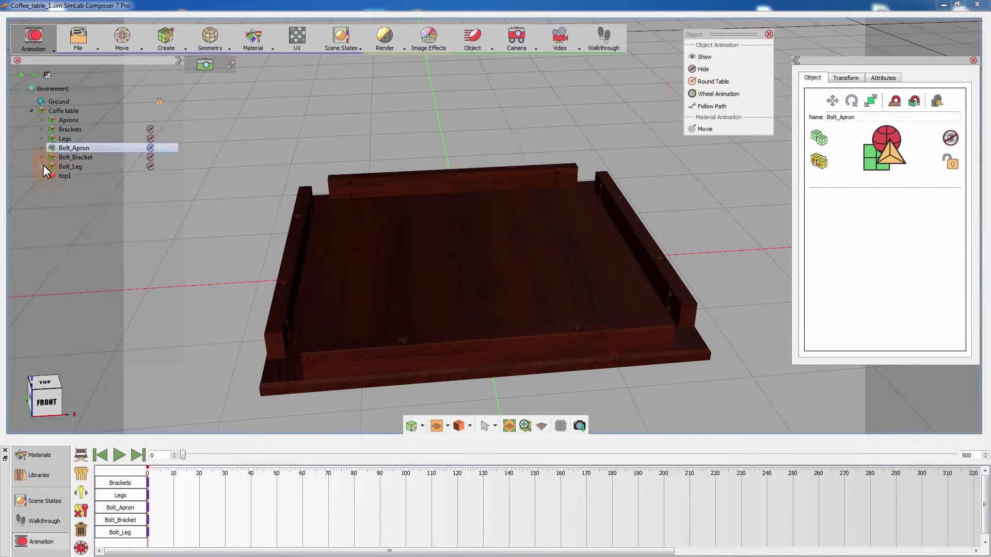
click(70, 119)
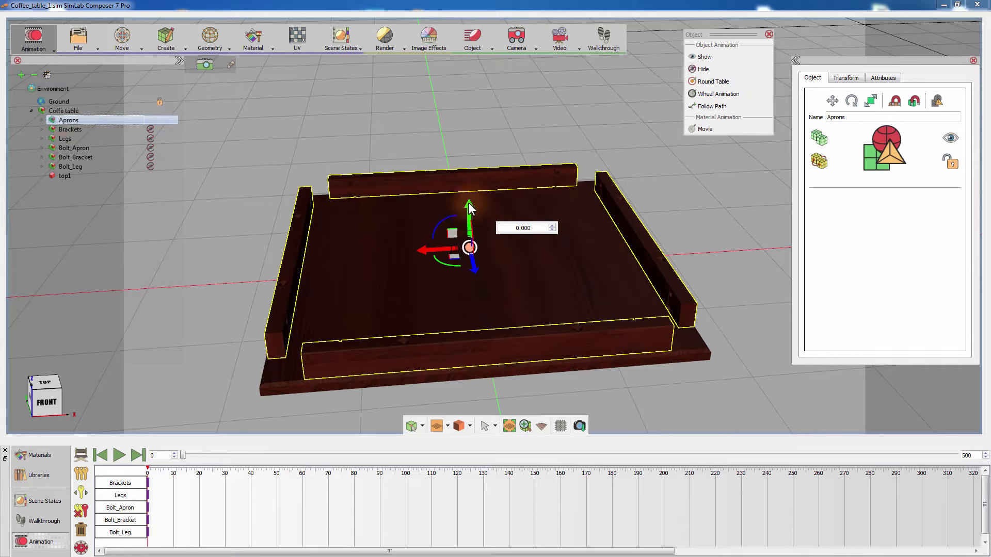
drag(468, 202, 468, 180)
drag(522, 204, 533, 204)
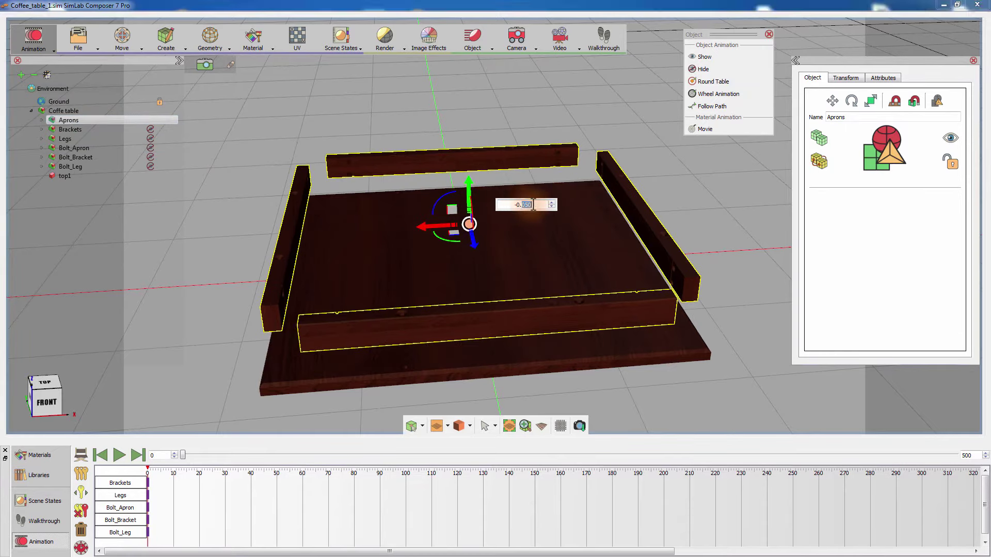
text(100)
key(Return)
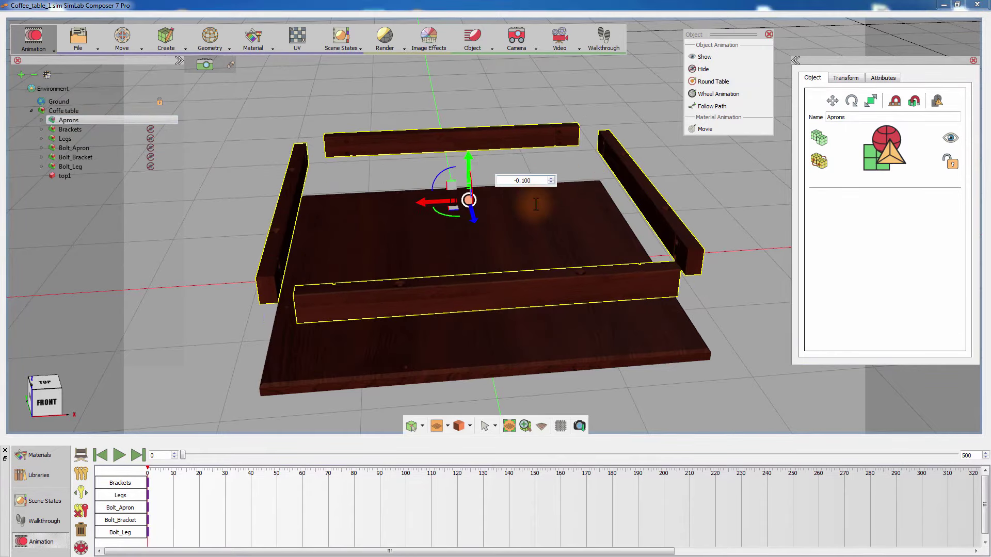
click(705, 69)
drag(435, 256, 591, 271)
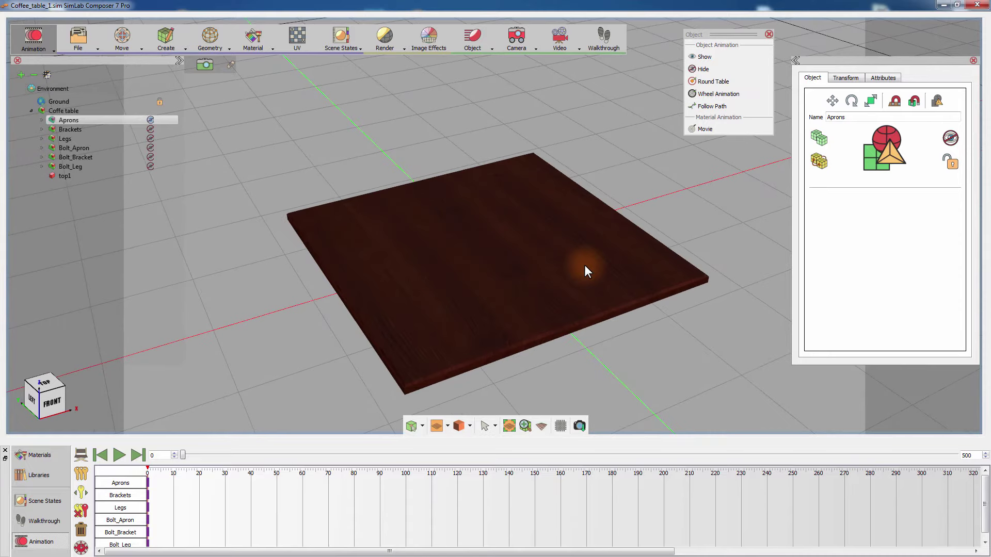
Add a Show animation for the Aprons group at frame 10 and move it 0.1 along the green axis at frame 40.
drag(183, 456, 196, 461)
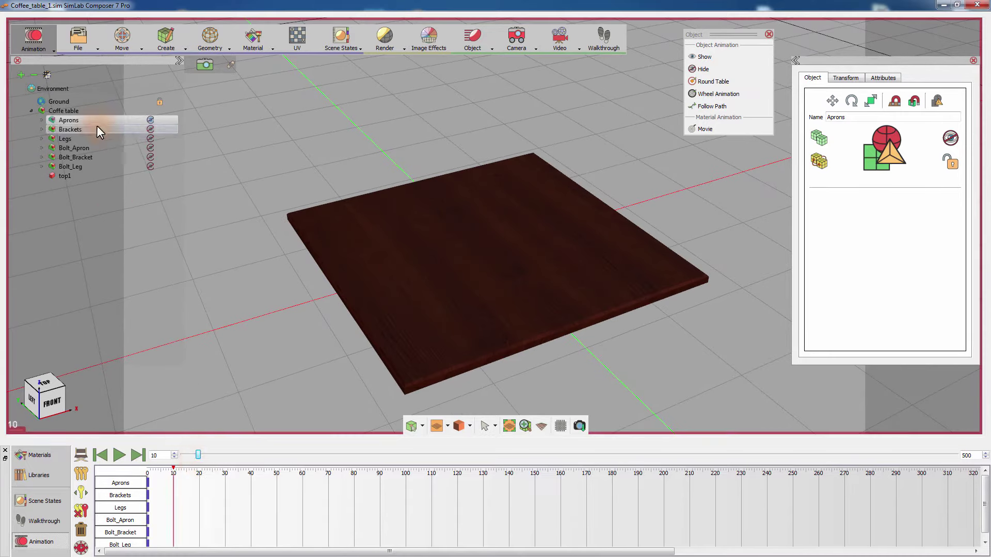
click(725, 56)
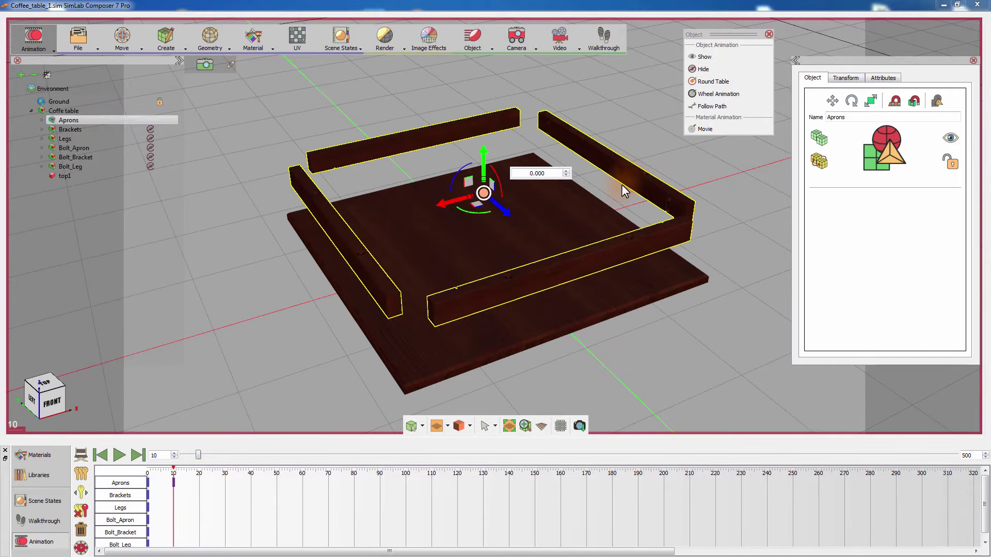
mouse_move(197, 461)
mouse_down()
mouse_move(188, 459)
mouse_move(262, 459)
mouse_move(244, 460)
mouse_up()
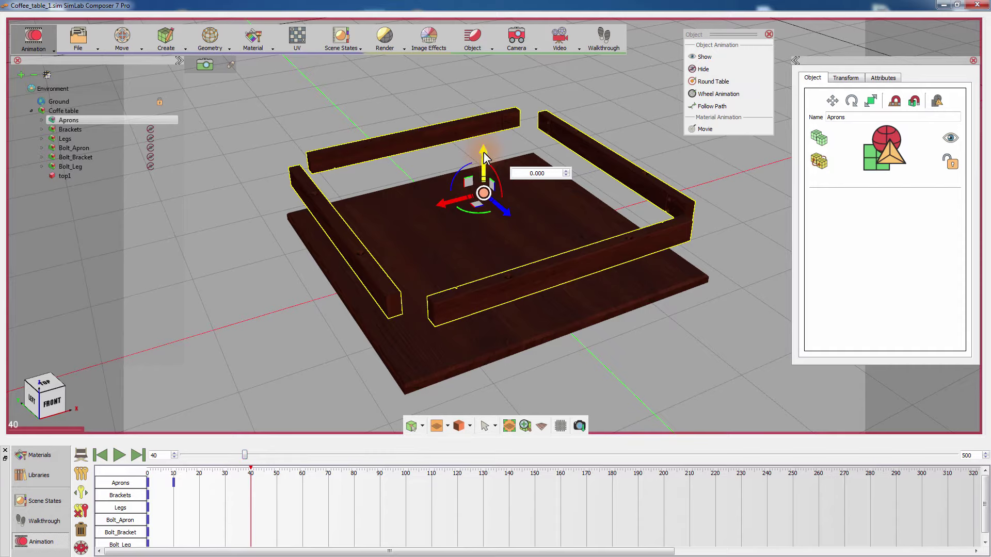
drag(483, 152, 483, 162)
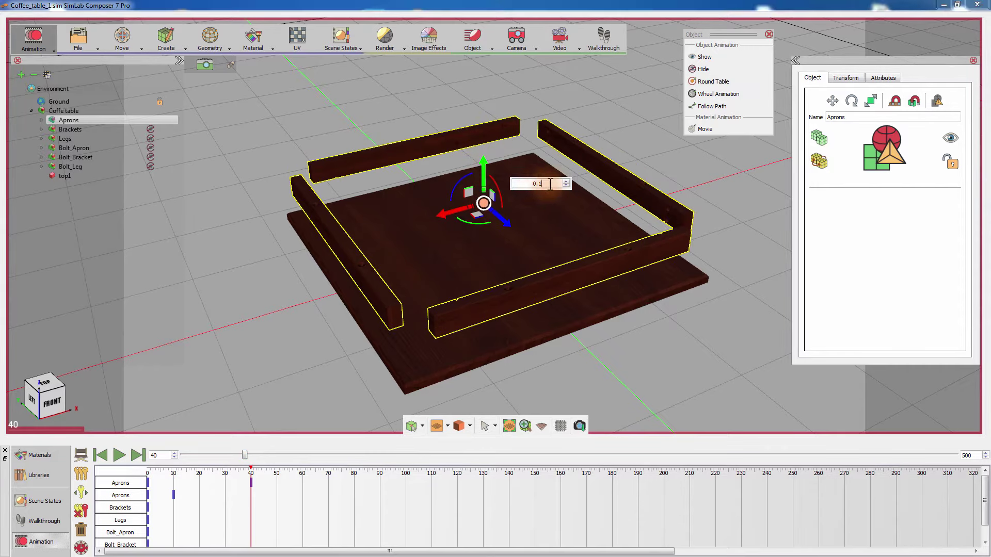
key(Return)
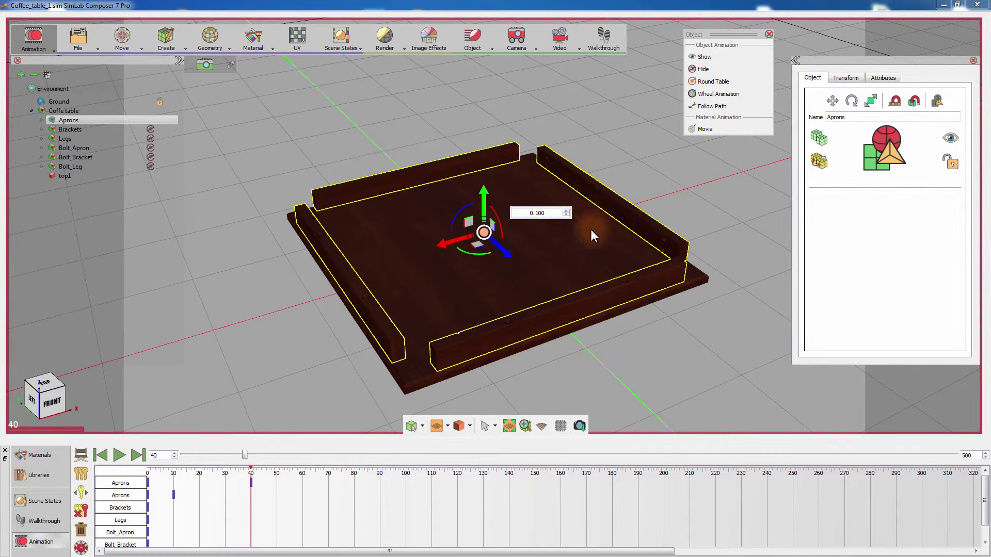
Play the animation from the first frame to check the motion of the Aprons group.
click(100, 455)
click(120, 457)
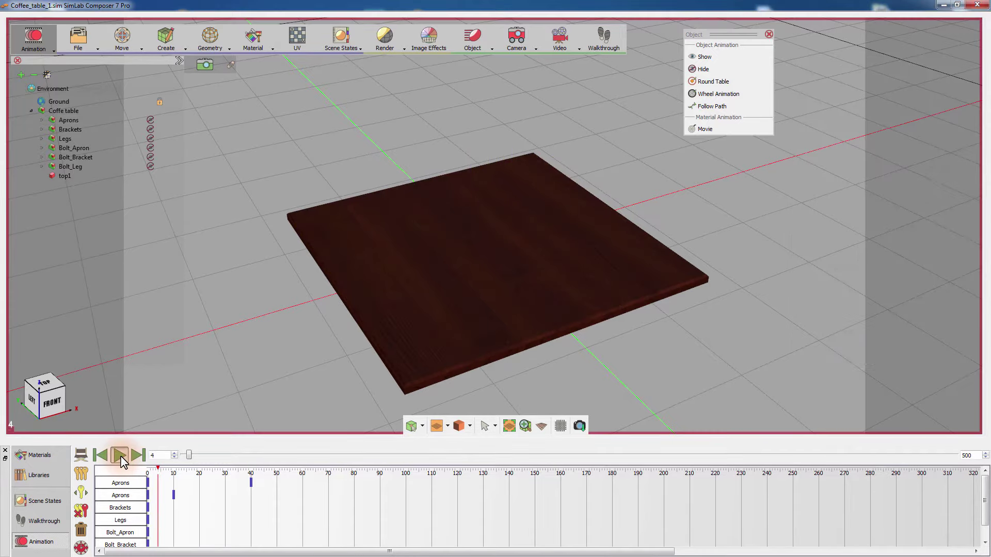
click(120, 456)
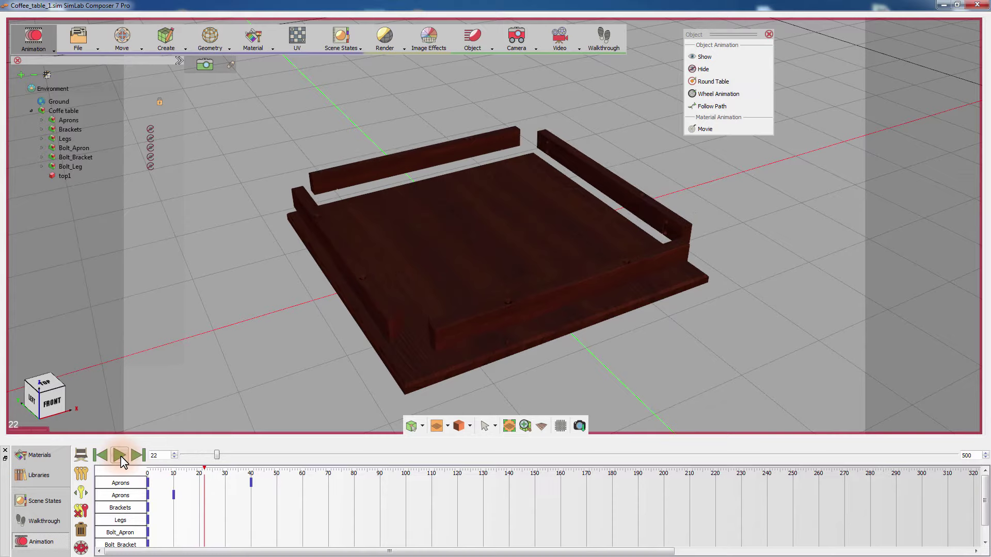
Shift the Aprons group's starting move keyframe to frame 20.
click(173, 495)
click(149, 481)
click(140, 481)
click(174, 495)
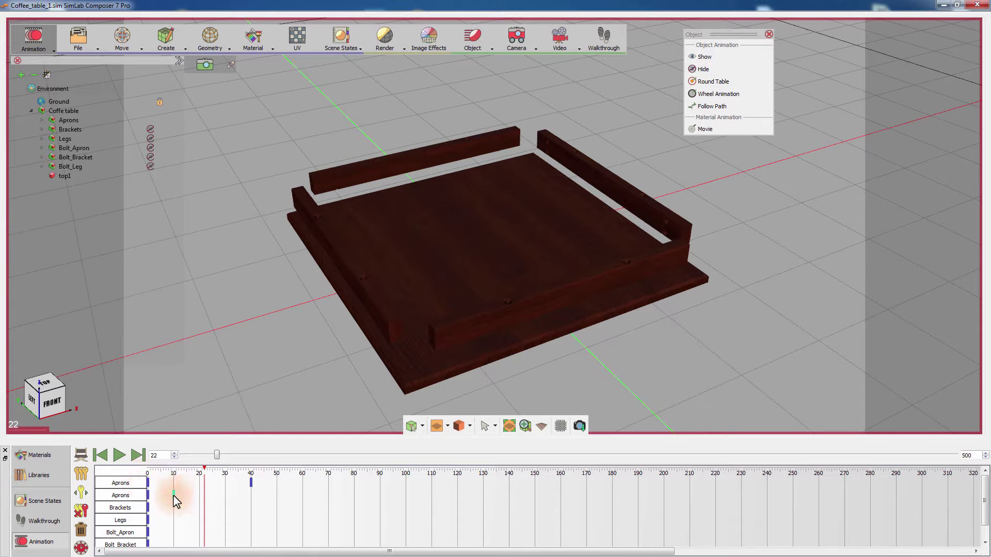
click(148, 485)
drag(148, 486, 197, 480)
Add a Show animation for the Bolt_Apron group at frame 50.
drag(217, 455, 259, 453)
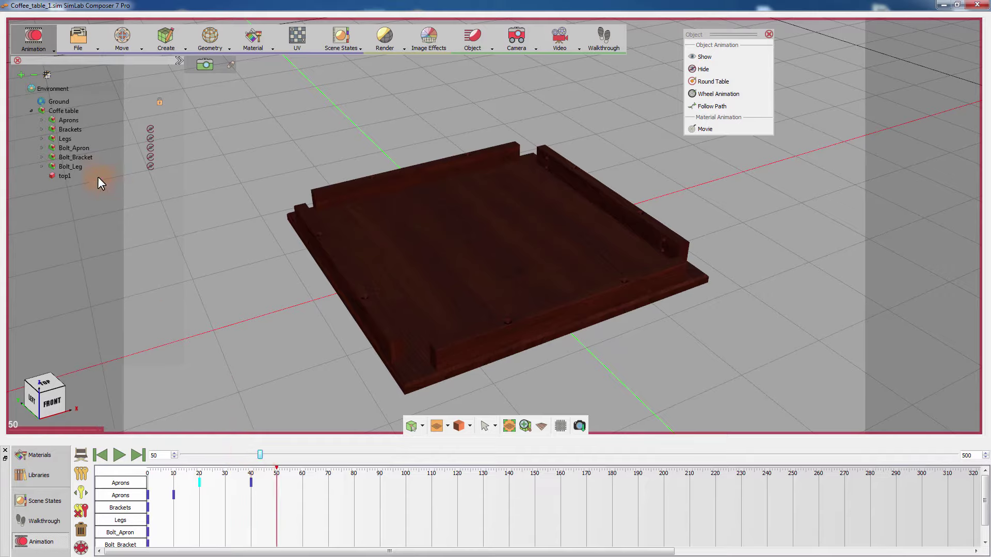
click(80, 147)
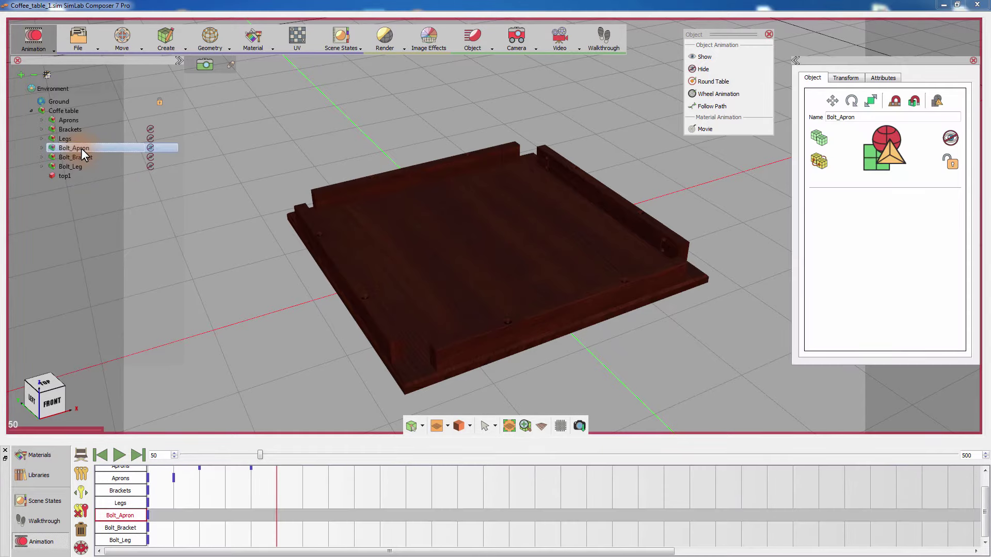
click(717, 58)
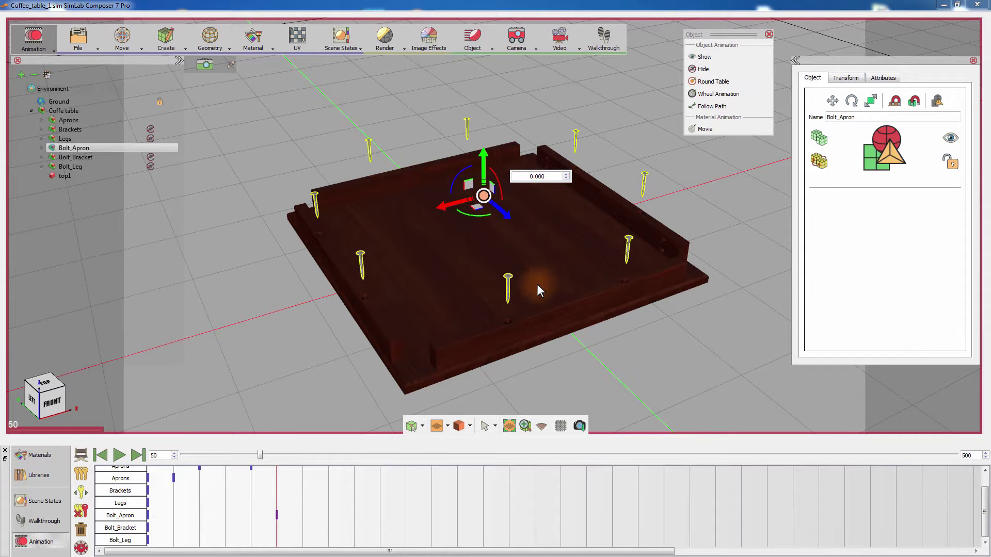
Move the Bolt_Apron group 0.1 along the green axis at frame 90 and shift its starting move keyframe to frame 60.
double_click(153, 456)
text(90)
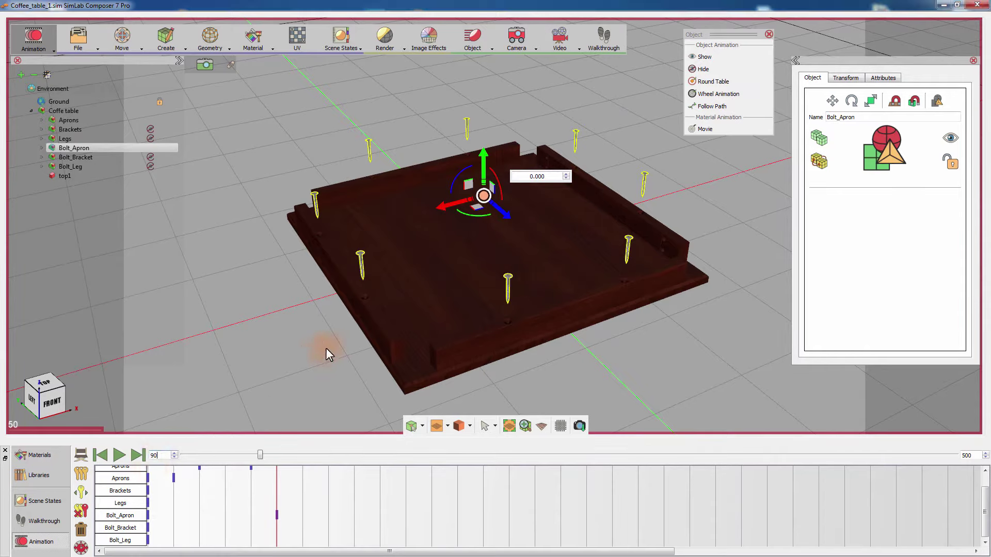
key(Return)
drag(488, 168, 532, 186)
double_click(538, 188)
text(0.1)
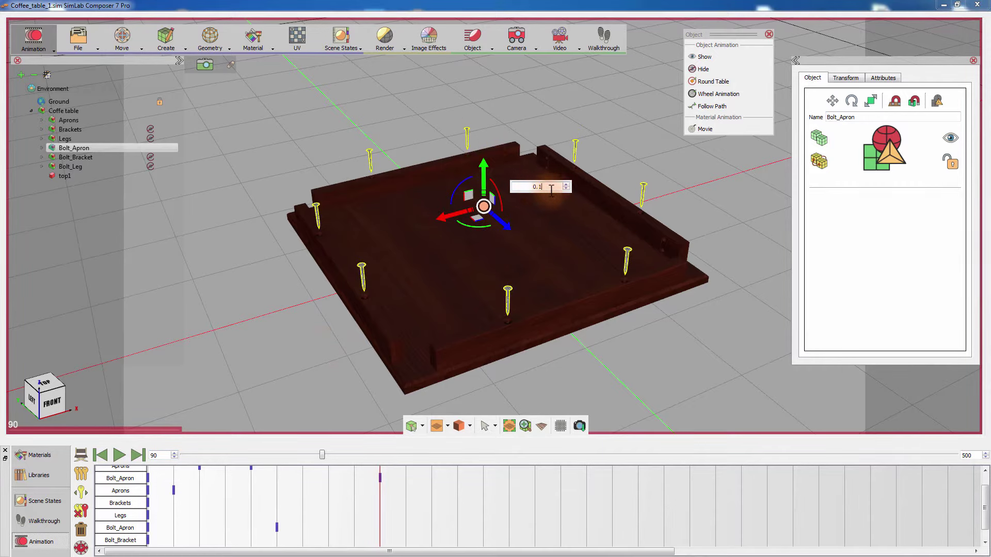
key(Return)
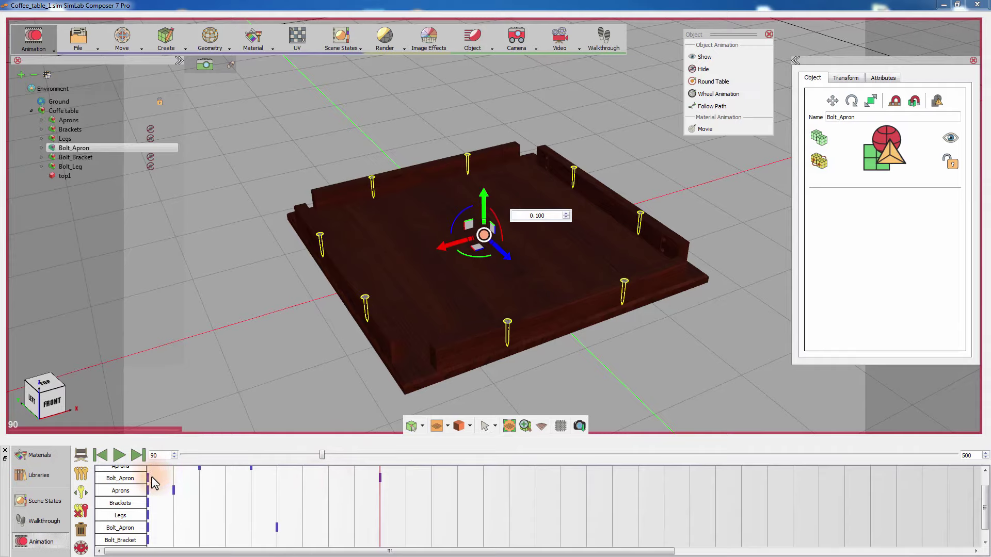
drag(152, 479, 322, 462)
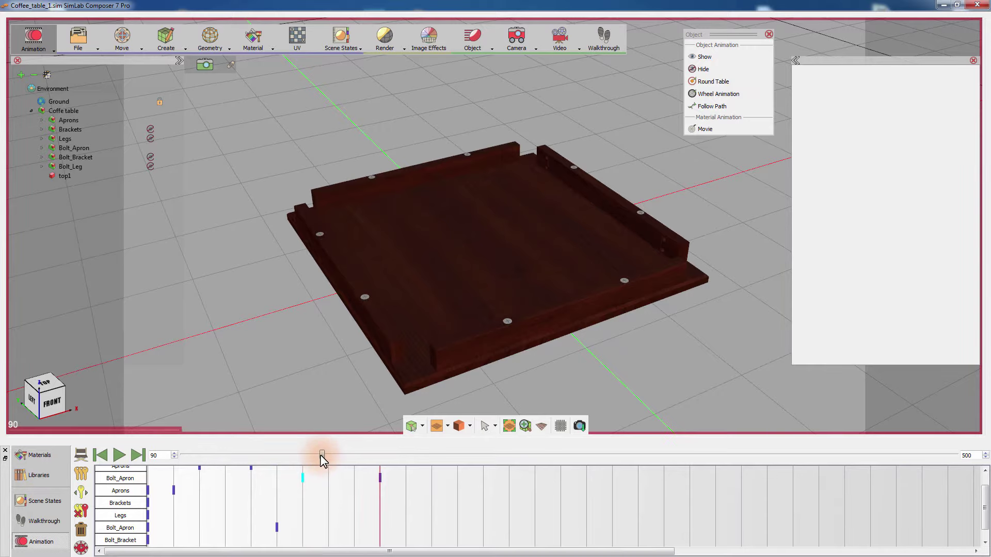
Add a Show animation for the Brackets group at frame 100.
double_click(154, 455)
drag(541, 231, 444, 247)
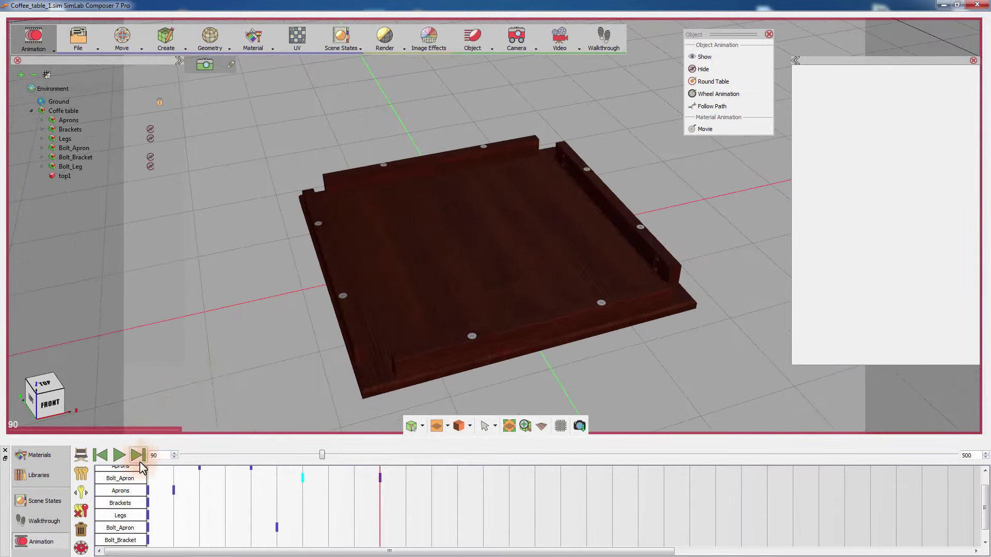
drag(170, 455, 147, 455)
text(100)
key(Return)
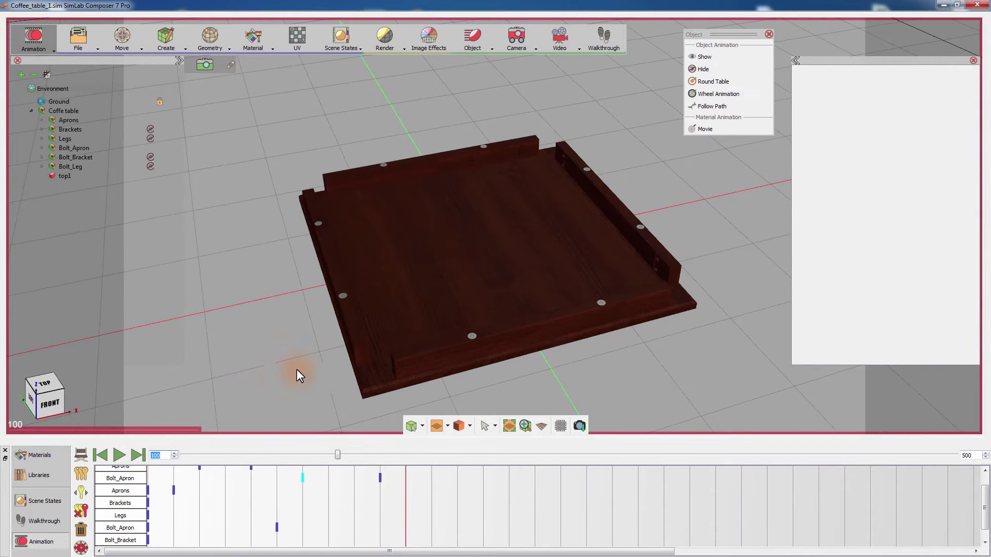
drag(650, 202, 491, 198)
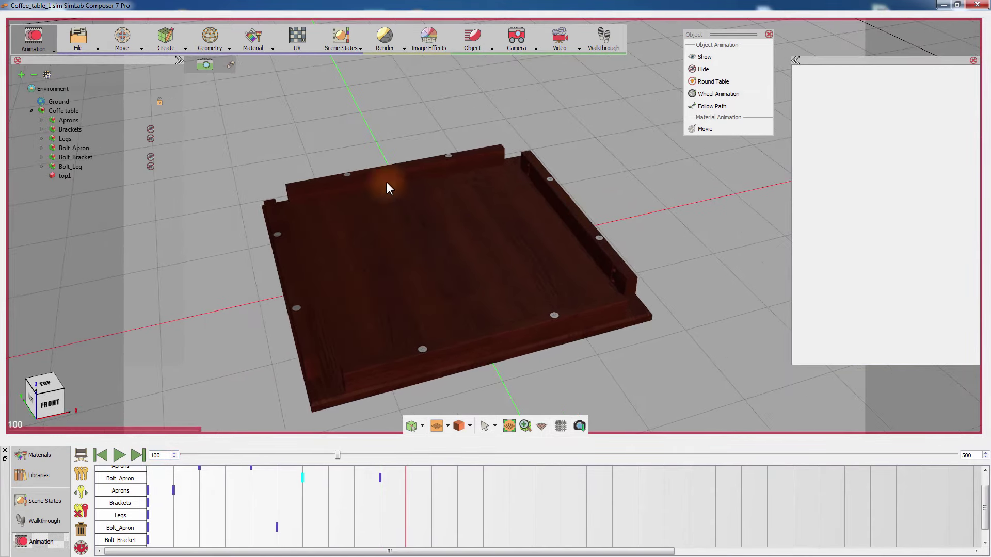
click(79, 128)
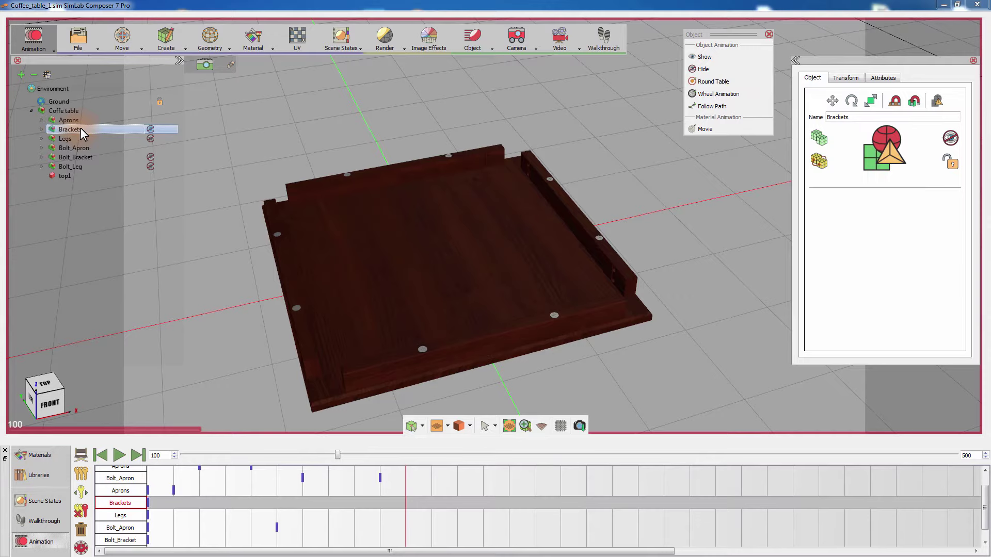
click(725, 58)
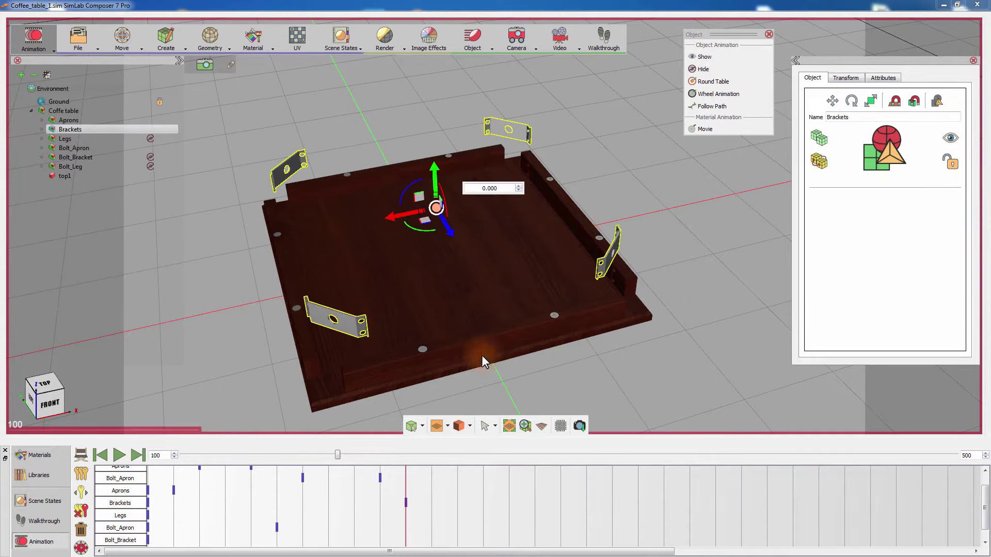
Move the Brackets group 0.1 along the green axis at frame 140 and shift its starting move keyframe to frame 110.
double_click(155, 455)
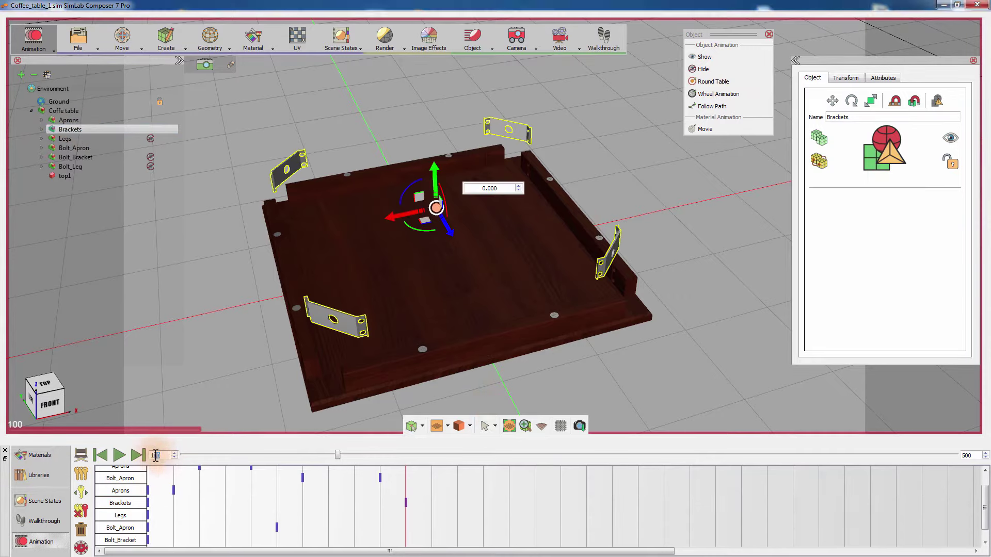
key(Return)
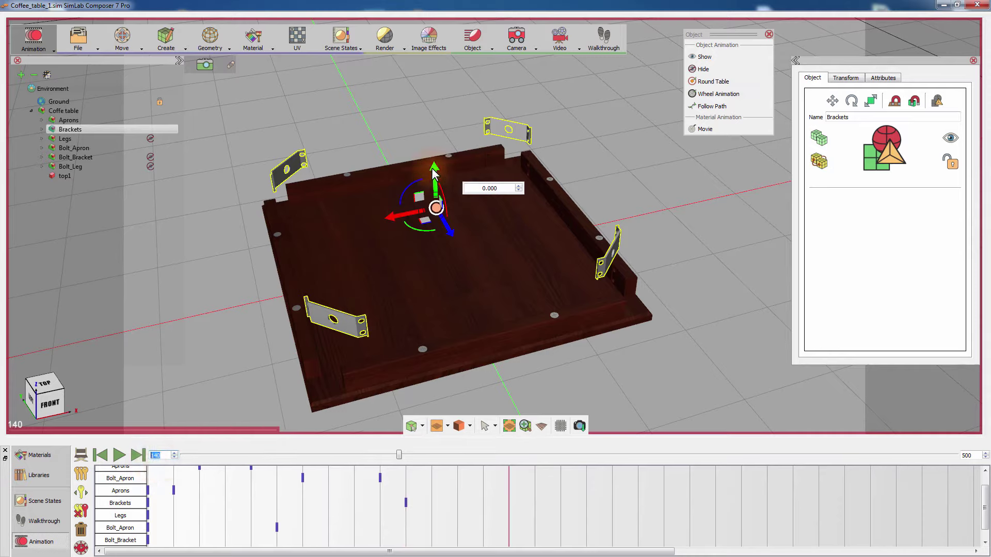
drag(434, 172, 435, 181)
double_click(490, 195)
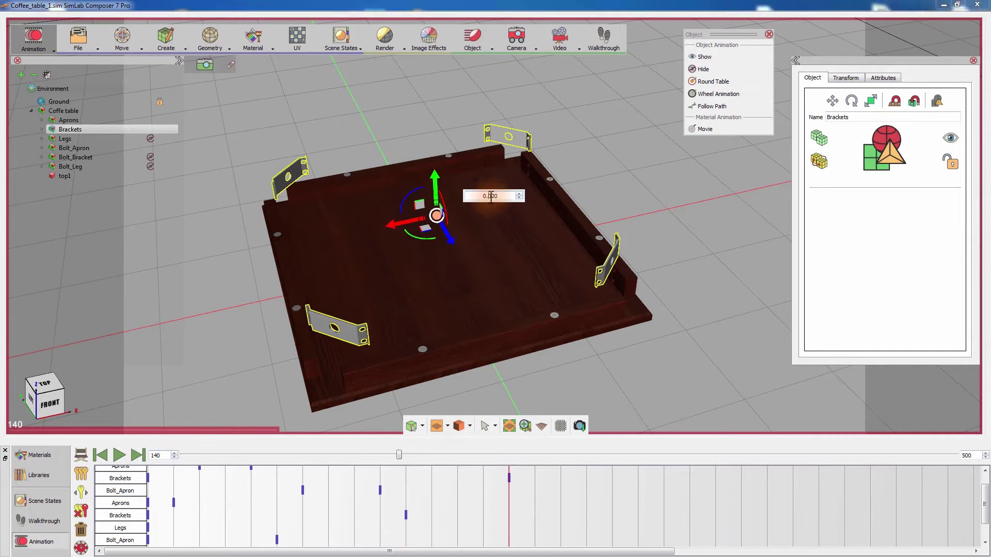
text(0.1)
key(Return)
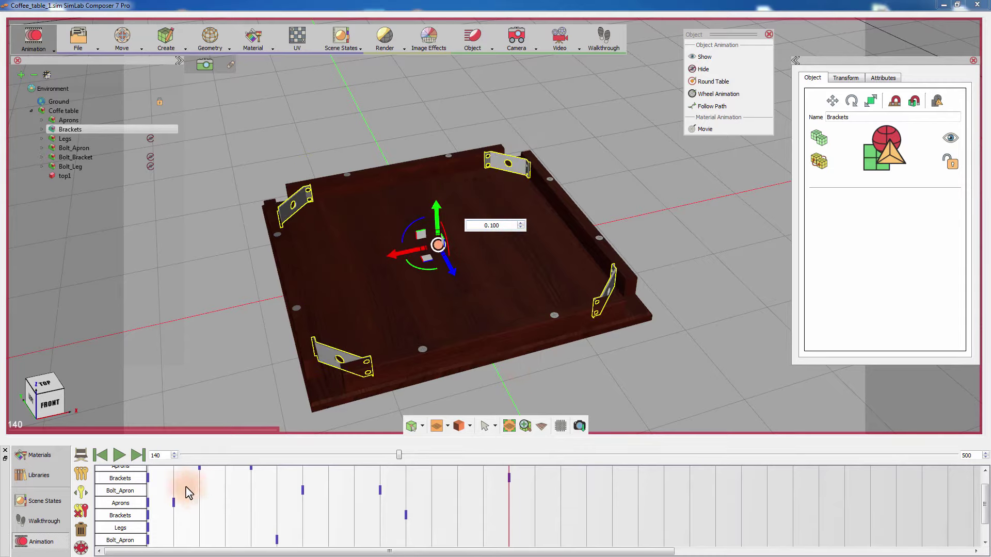
click(148, 479)
drag(148, 480, 429, 479)
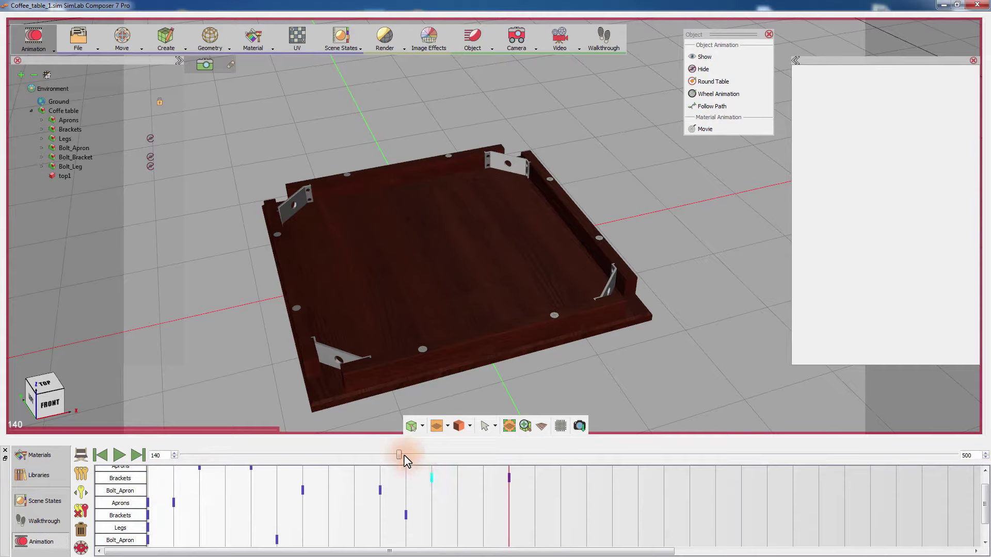
Add a Show animation for the Bolt_Bracket group at frame 150.
click(372, 461)
drag(369, 456, 416, 456)
click(260, 219)
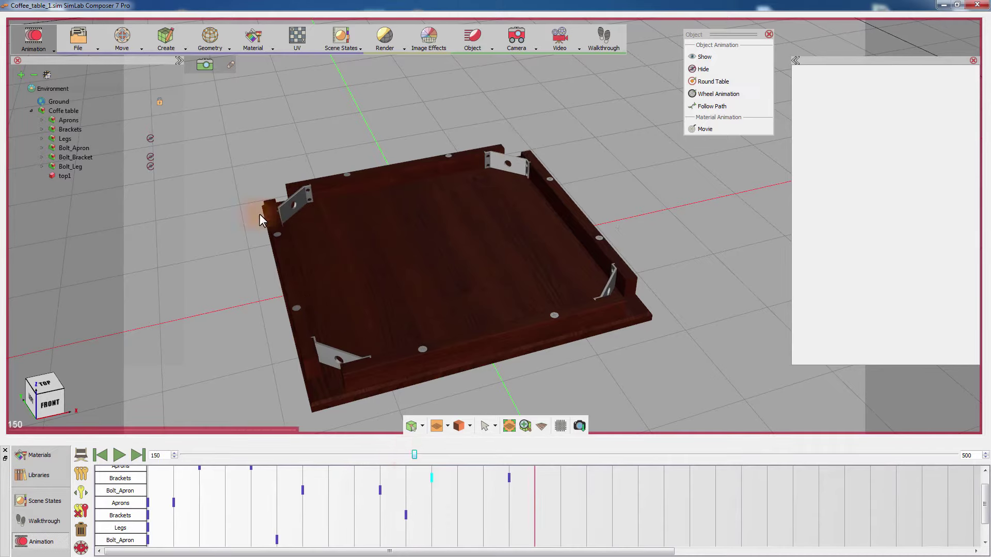
click(78, 158)
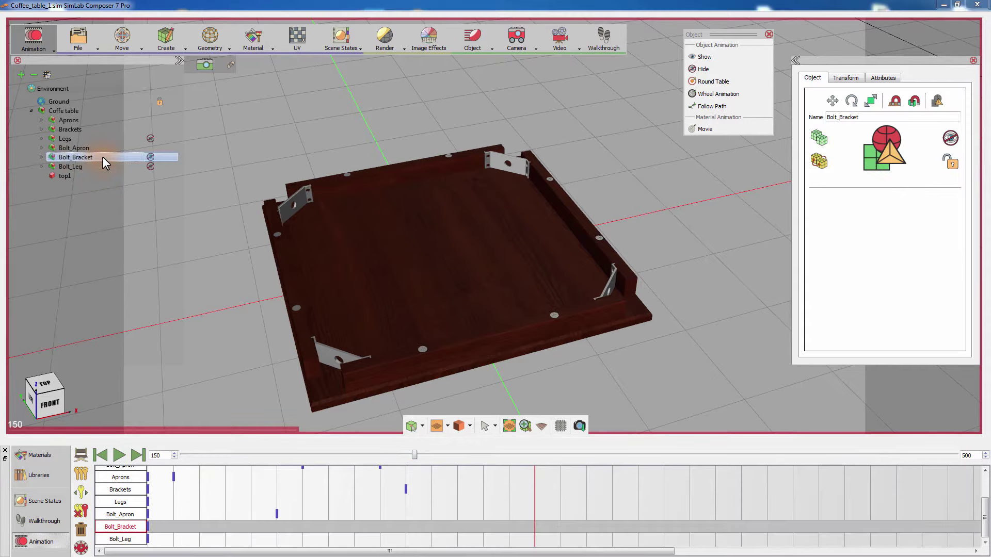
click(703, 57)
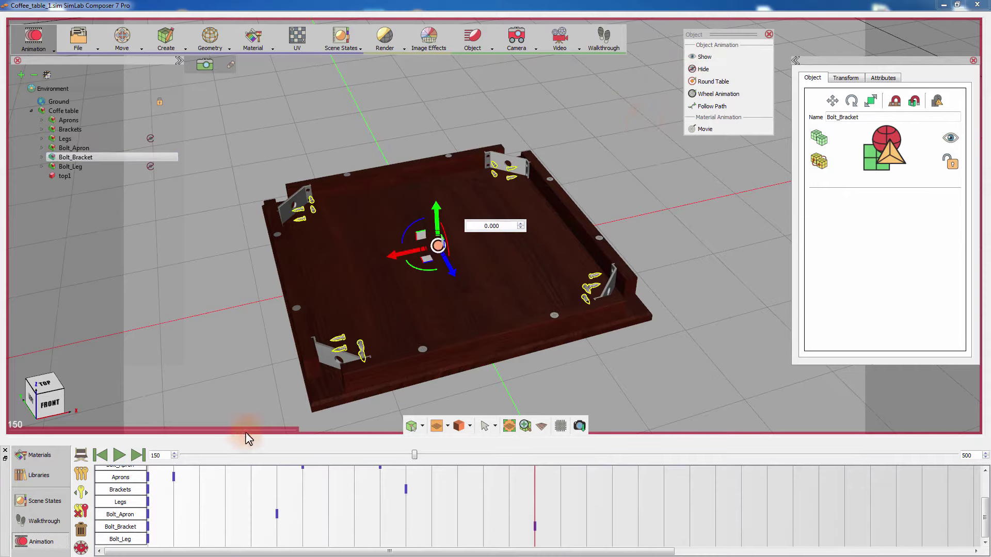
At frame 190, move bolts Bolt_B2, Bolt_B3, Bolt_B4 and Bolt_B5 together 0.05 along the green axis into their brackets.
double_click(155, 456)
text(1)
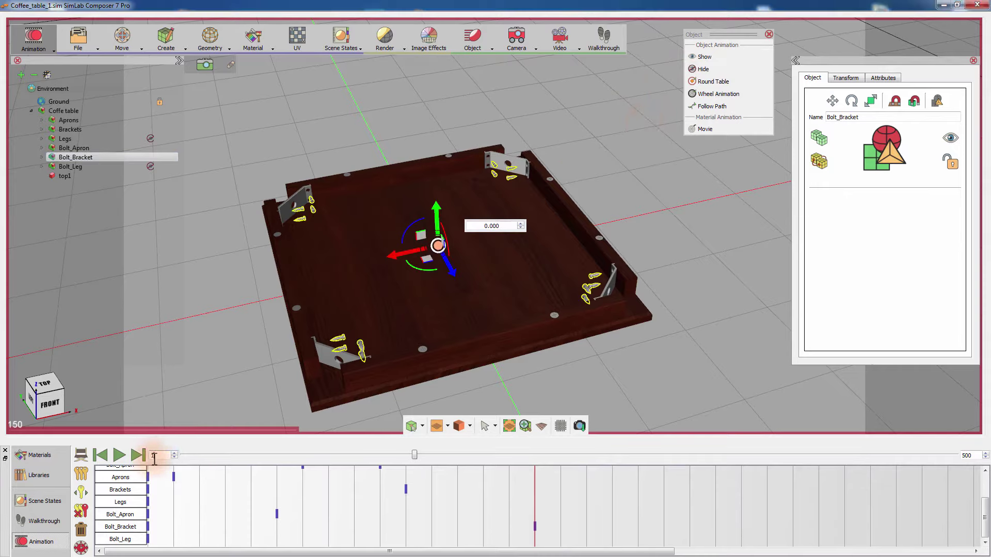
text(90)
key(Return)
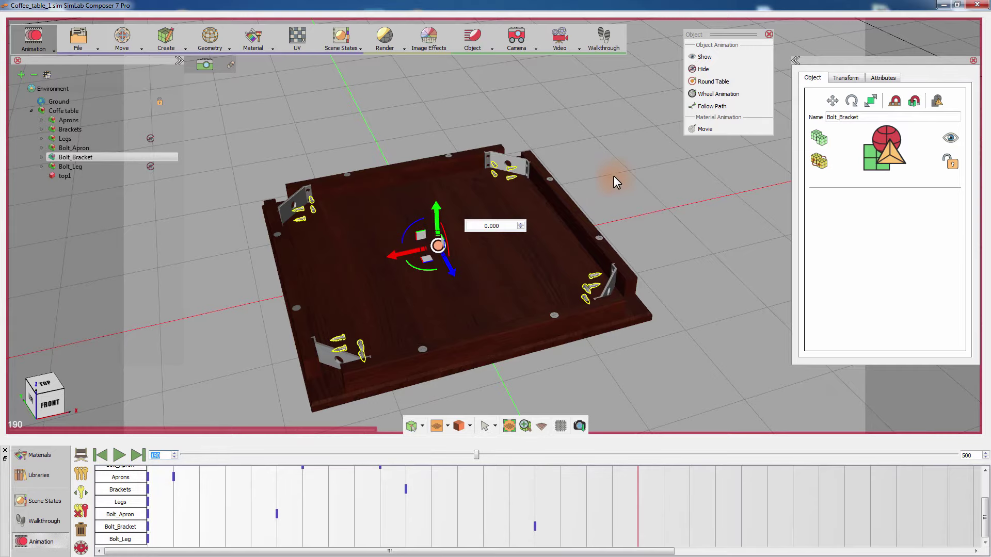
scroll(652, 189, up, 5)
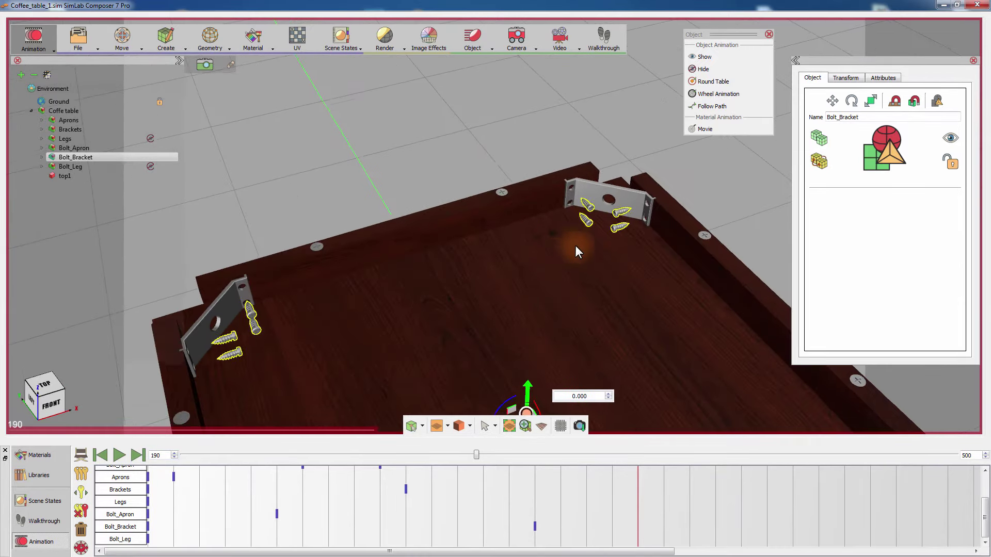
middle_drag(576, 245, 602, 205)
click(612, 167)
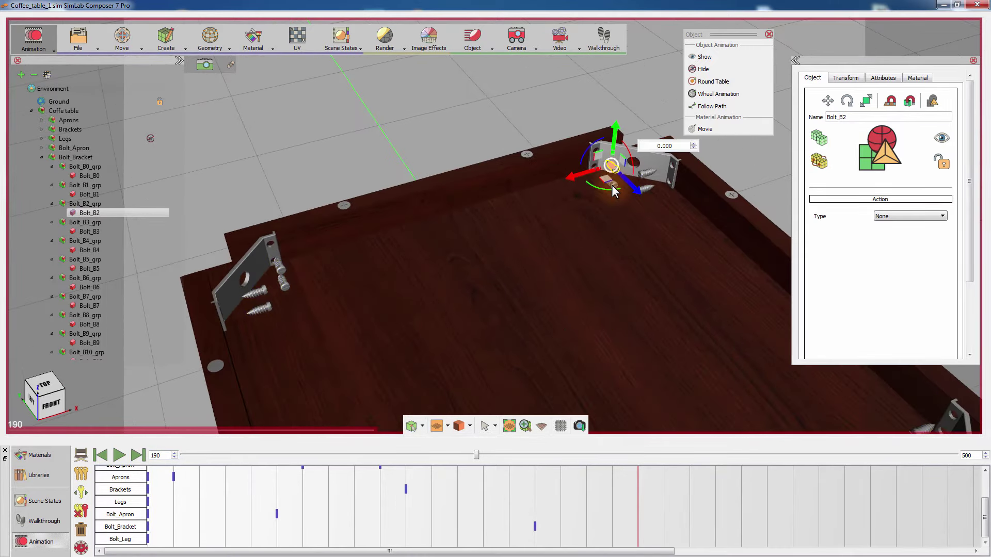
ctrl+click(612, 184)
ctrl+click(279, 266)
ctrl+click(284, 285)
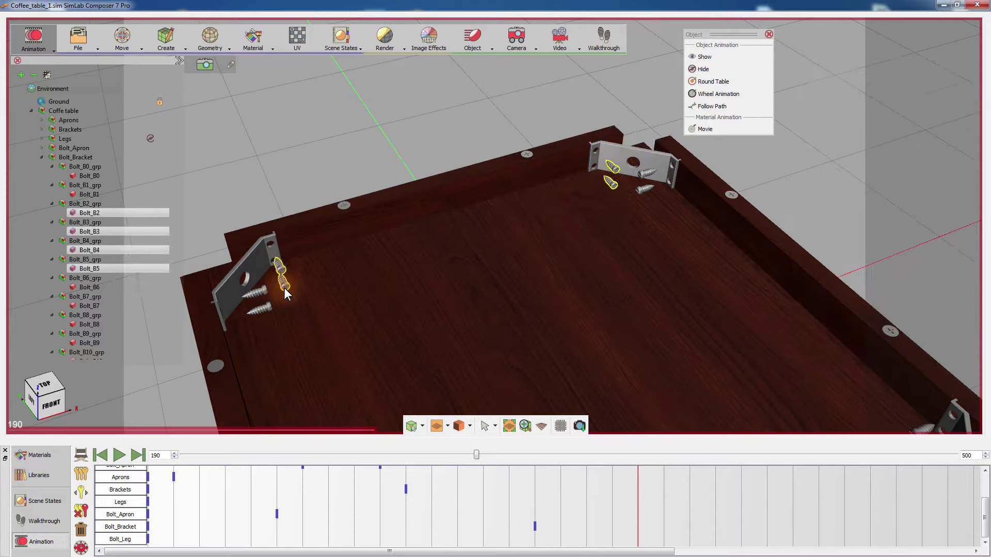
drag(477, 246, 493, 212)
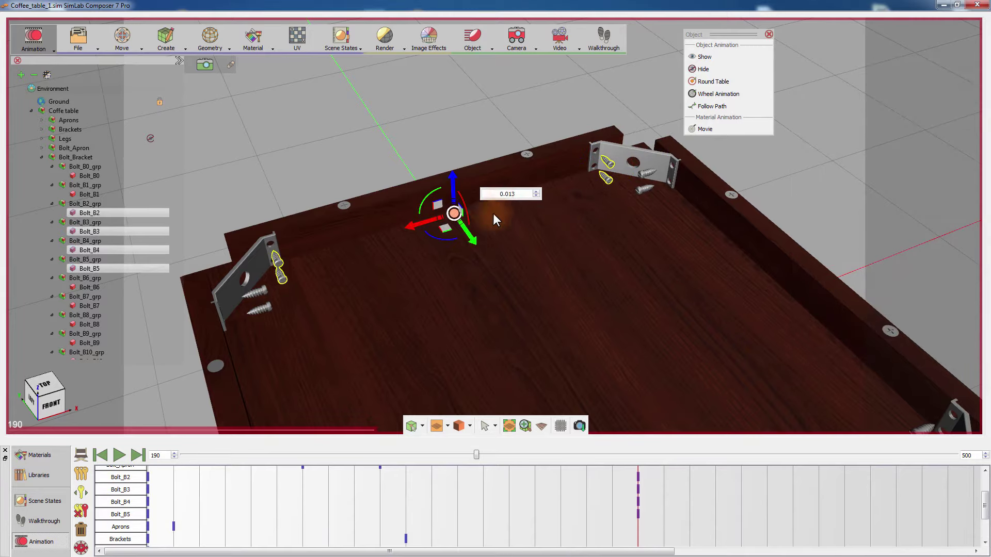
double_click(510, 193)
text(0.05)
key(Return)
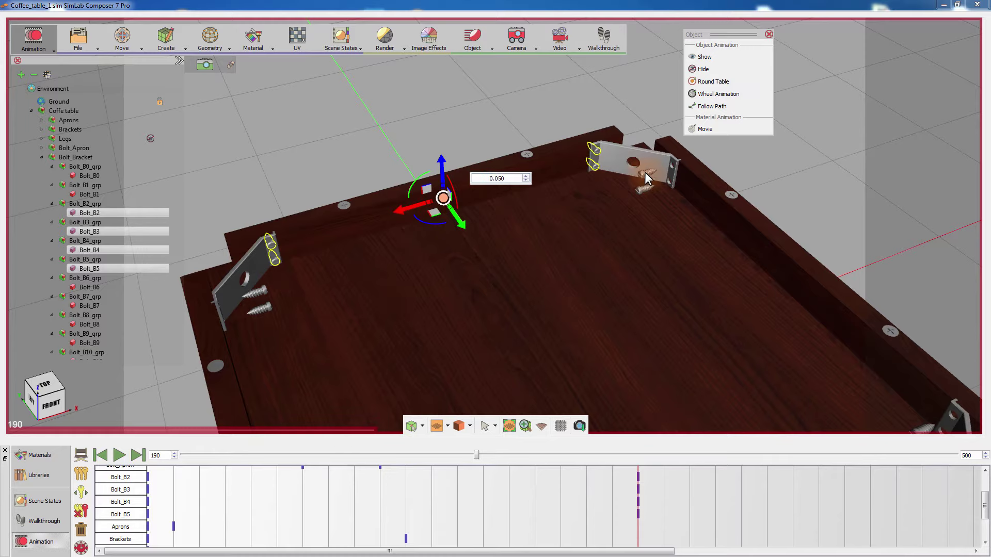
At frame 190, move bolts Bolt_B0, Bolt_B1, Bolt_B13 and Bolt_B14 together along the red axis into their brackets.
double_click(646, 173)
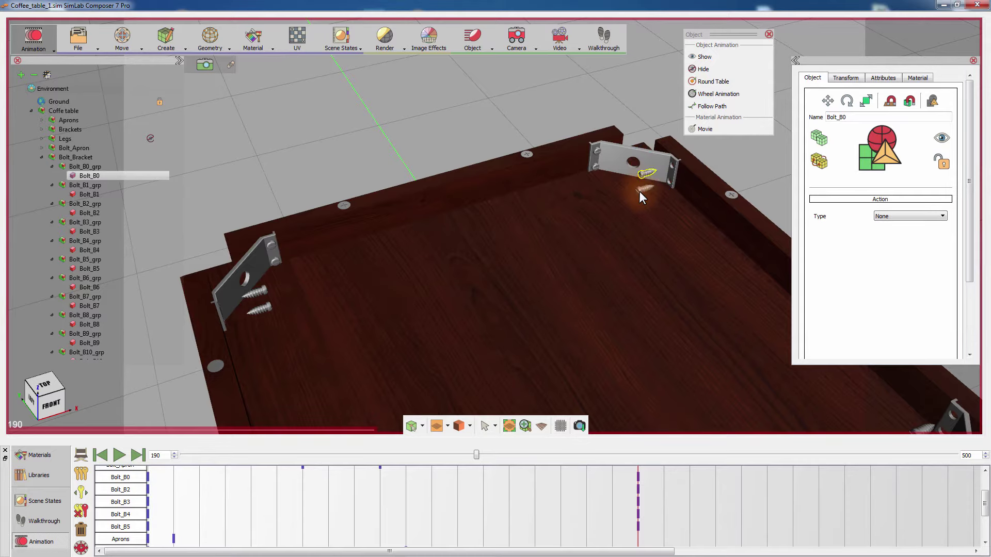
ctrl+click(639, 191)
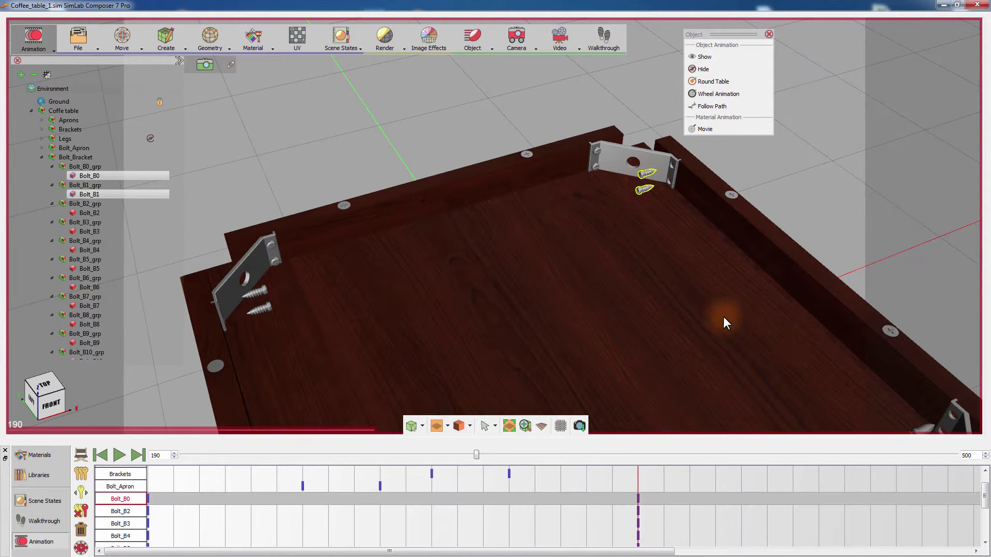
drag(723, 316, 749, 326)
ctrl+click(756, 325)
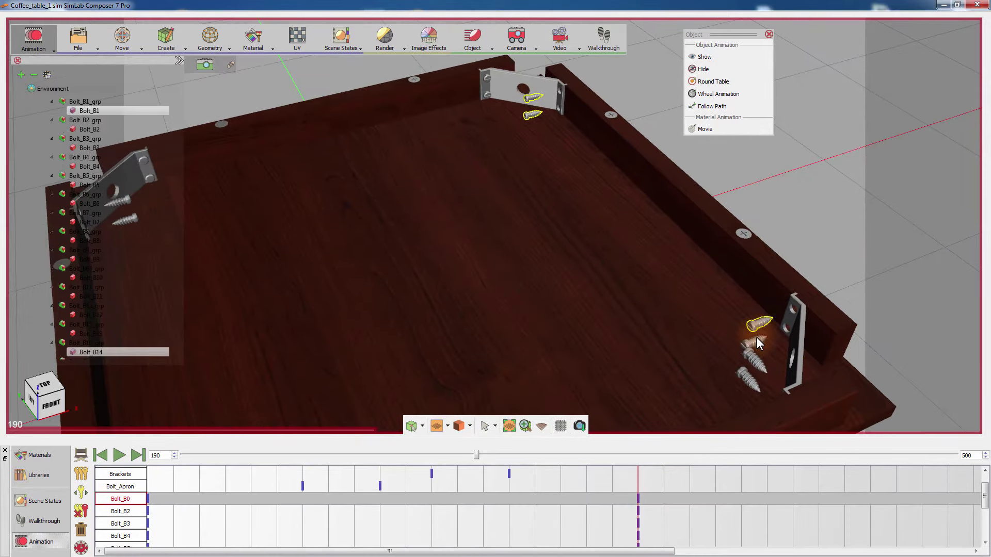
ctrl+click(757, 340)
key(m)
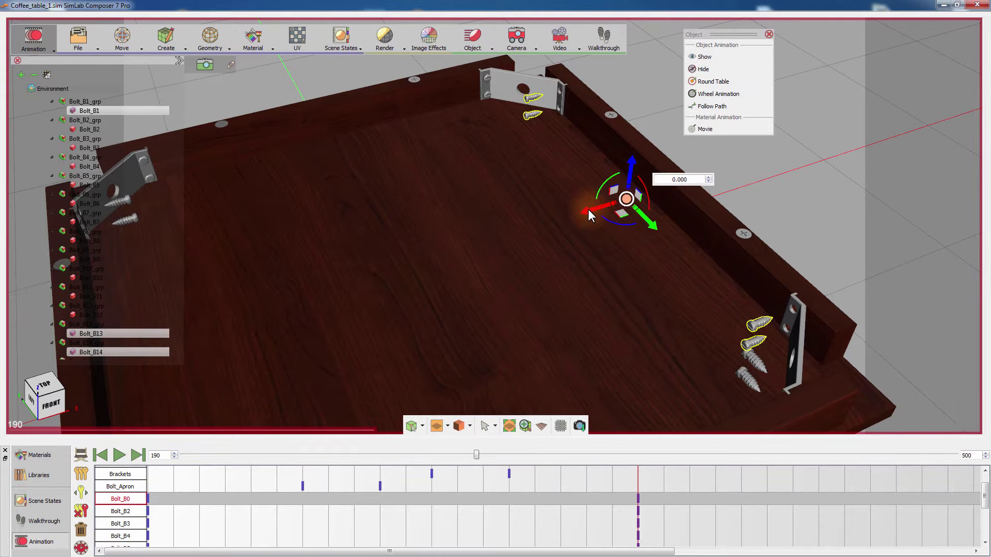
drag(589, 213, 599, 208)
drag(692, 175, 705, 174)
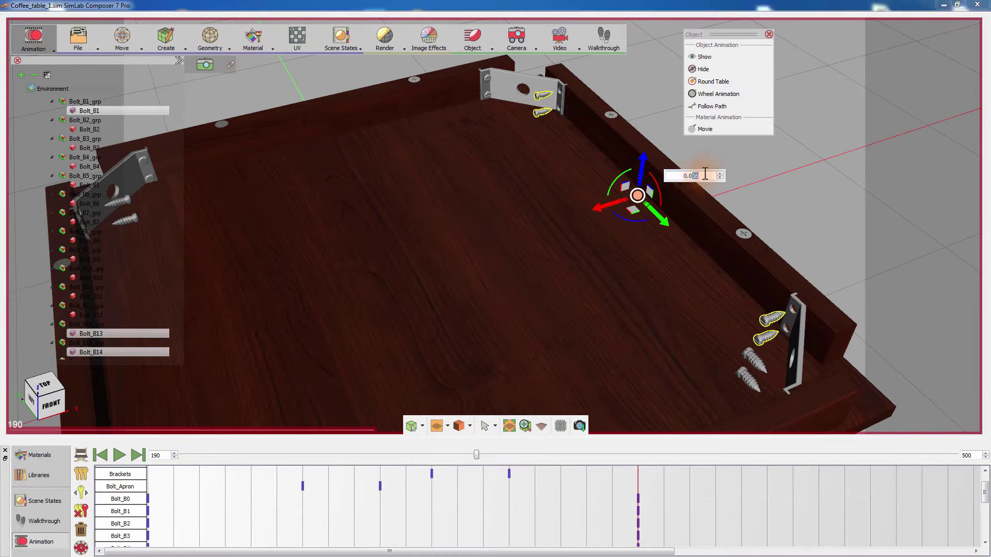
Move the remaining bracket bolts into their brackets at frame 190 and shift the bolts' starting move keyframes to frame 160.
double_click(757, 359)
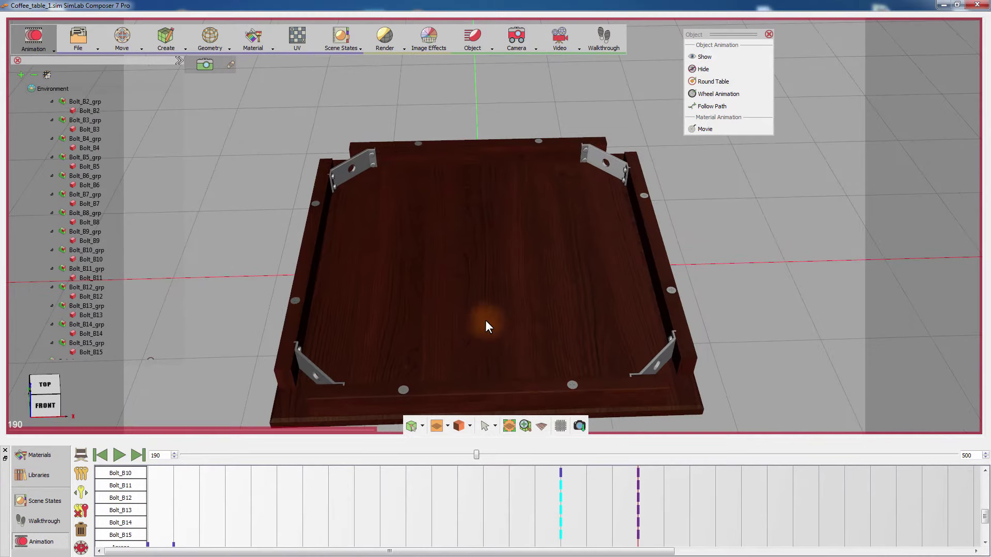
mouse_move(475, 455)
mouse_down()
mouse_move(394, 460)
mouse_move(476, 450)
mouse_up()
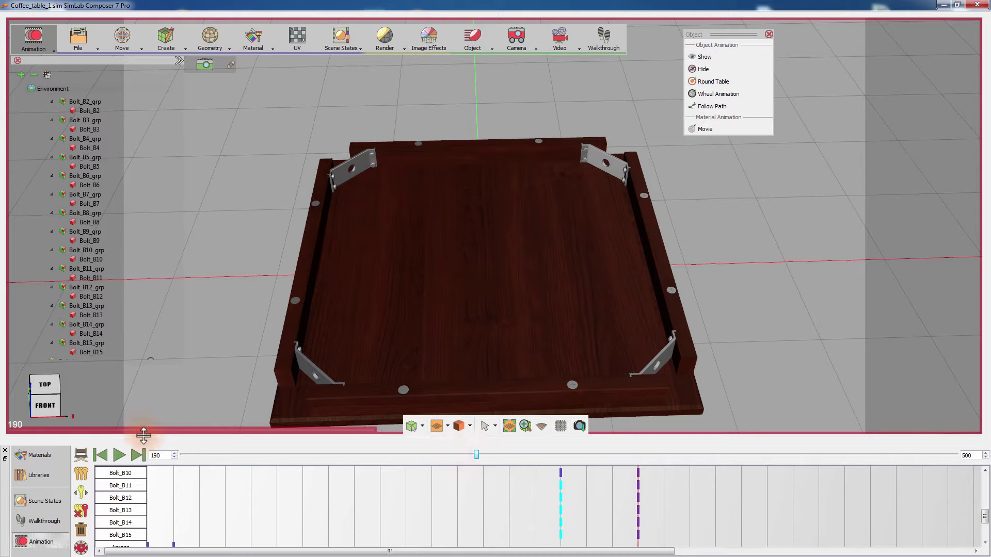
Add a Show animation for the Legs group at frame 200.
double_click(160, 456)
text(200)
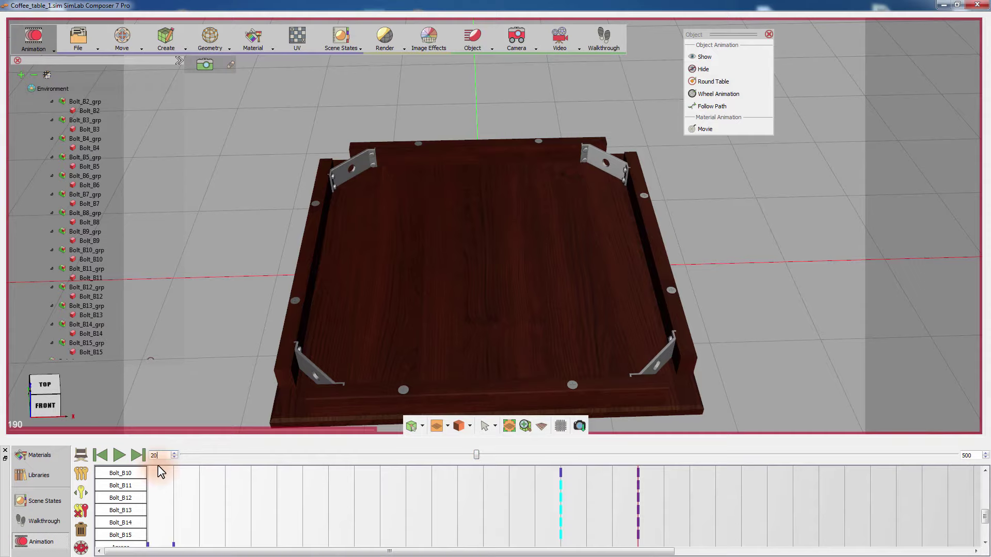
key(Return)
click(35, 76)
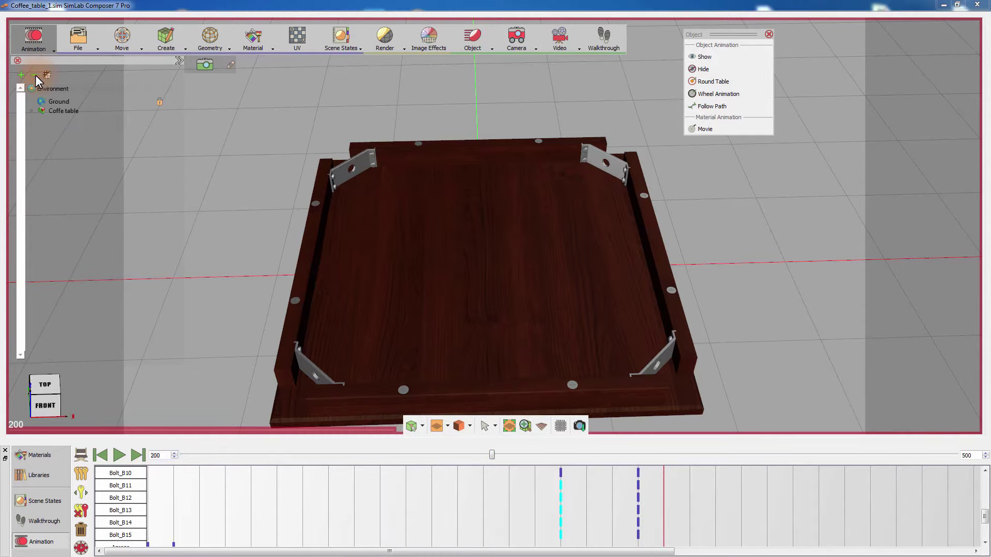
click(30, 110)
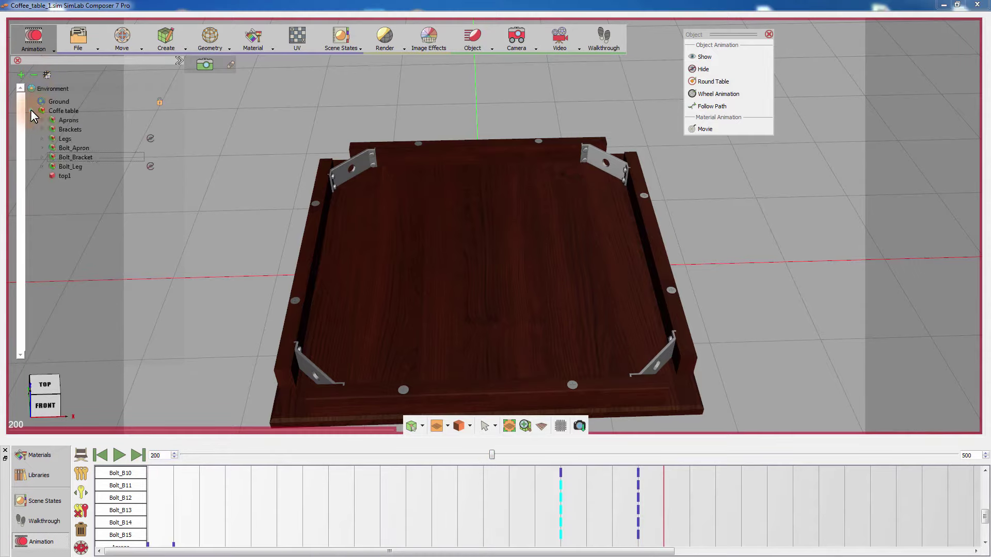
click(76, 140)
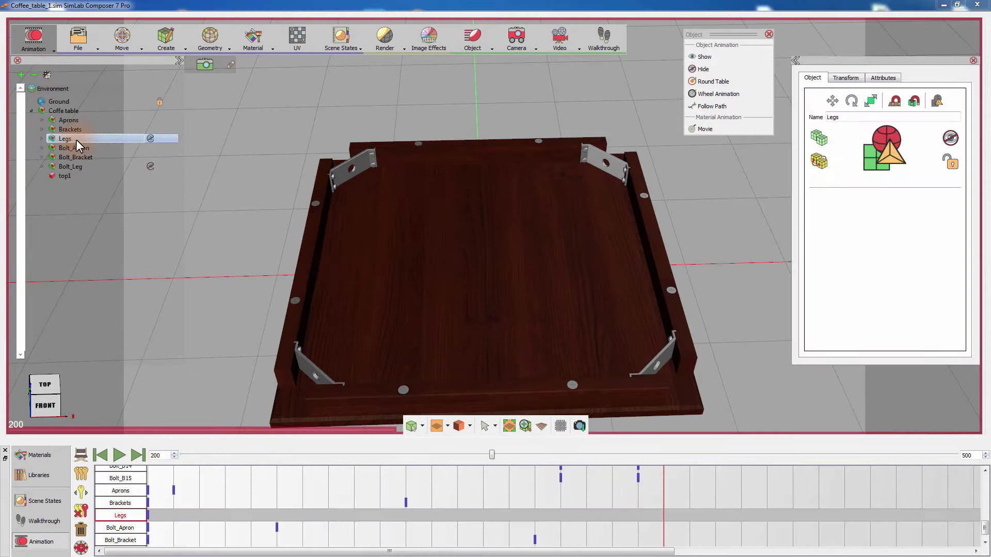
click(704, 58)
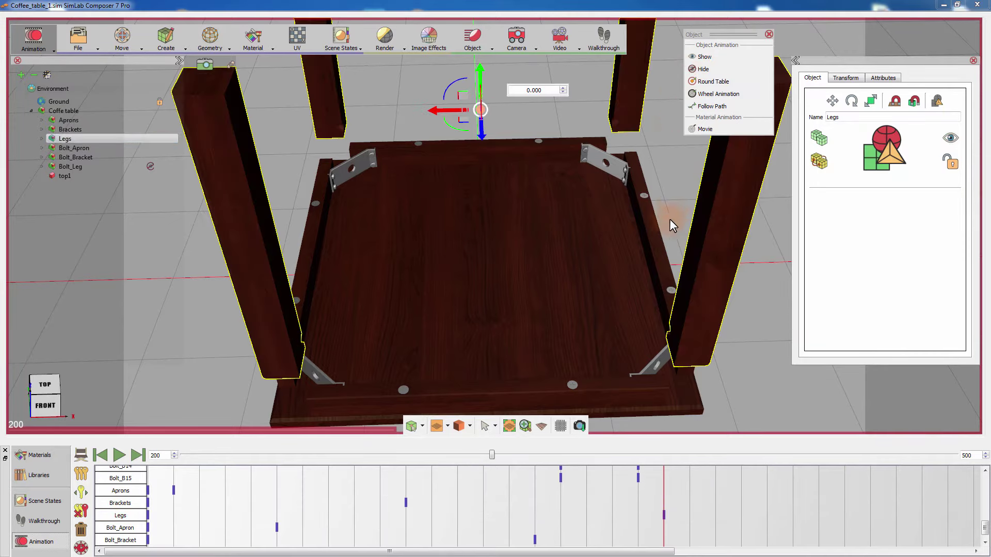
At frame 240, move the Legs group 0.1 into its assembled position and shift its starting move keyframe to frame 210.
drag(160, 456, 151, 458)
text(2)
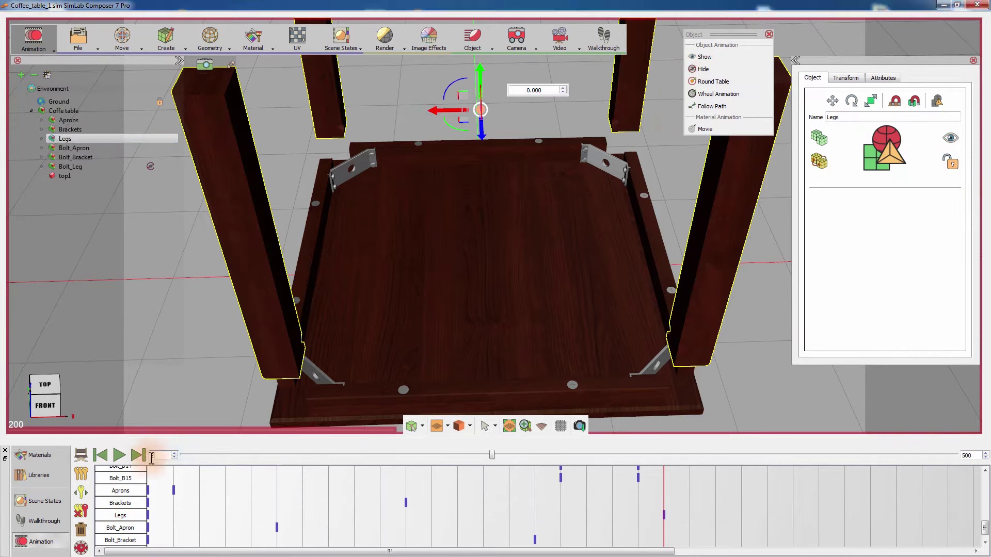
text(40)
key(Return)
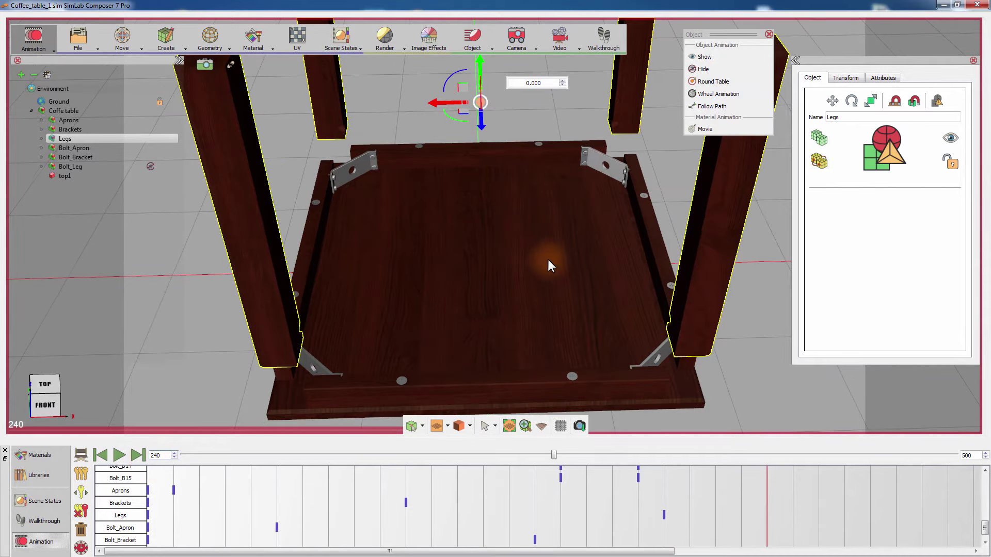
drag(481, 73, 532, 115)
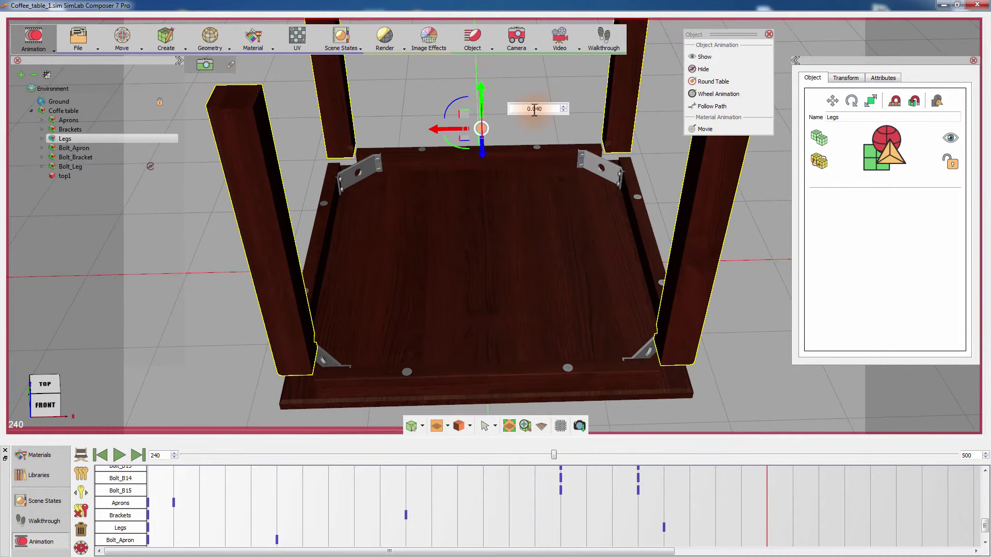
double_click(534, 109)
text(0.1)
key(Return)
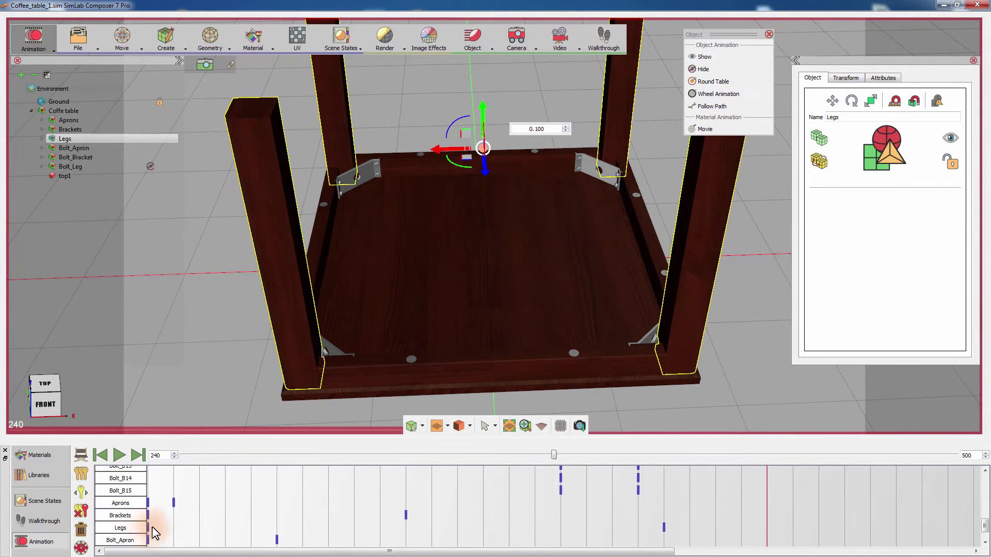
scroll(216, 511, up, 5)
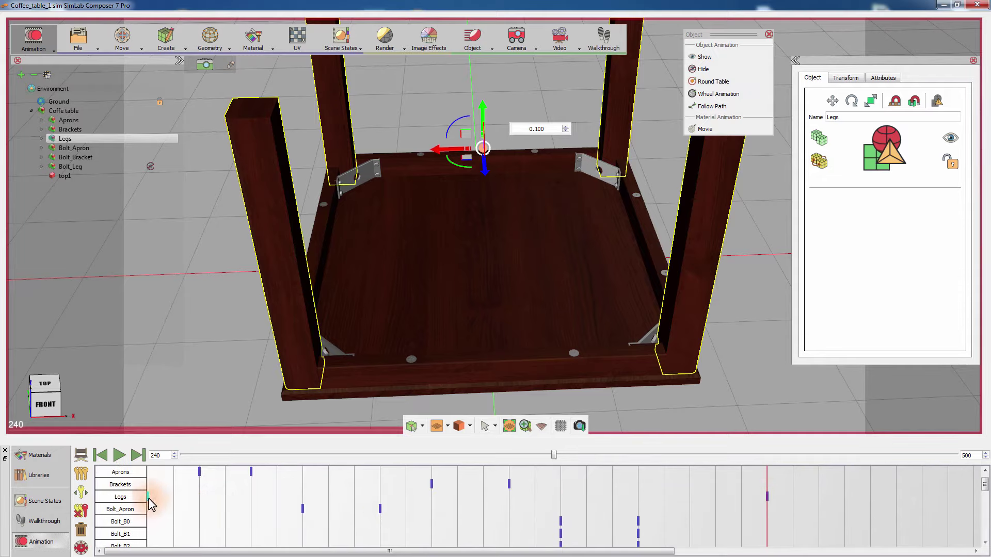
drag(148, 497, 581, 500)
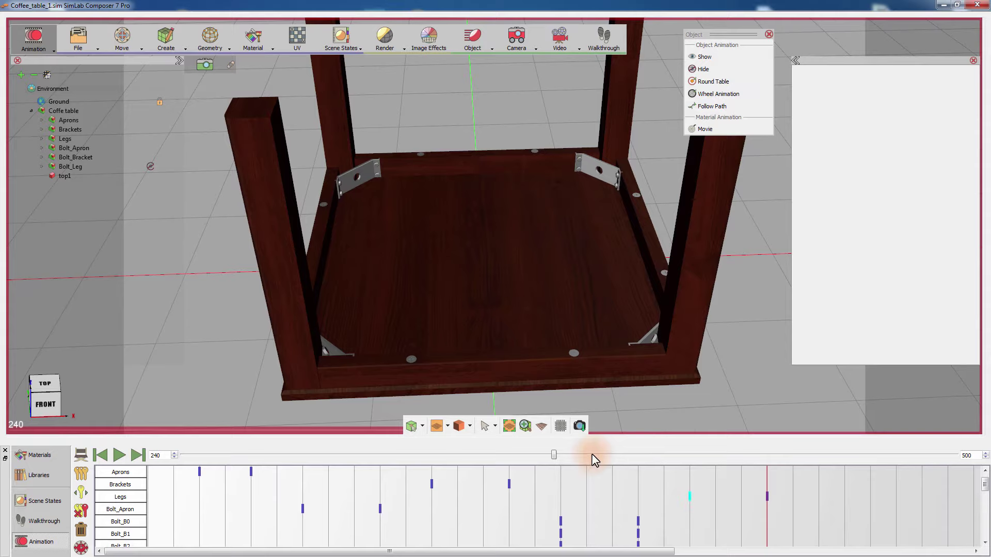
Add a Show animation for the Bolt_Leg group at frame 250.
double_click(155, 455)
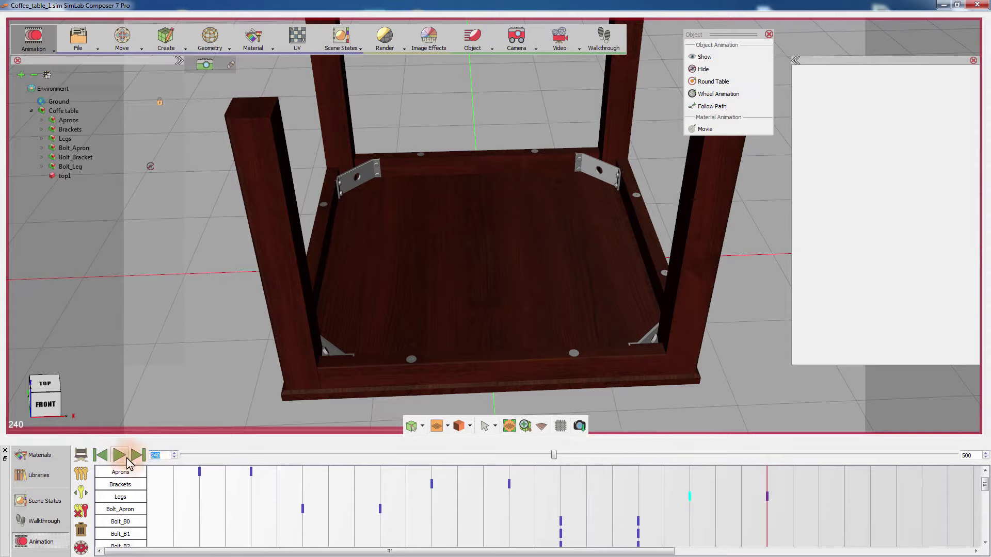
text(250)
click(99, 167)
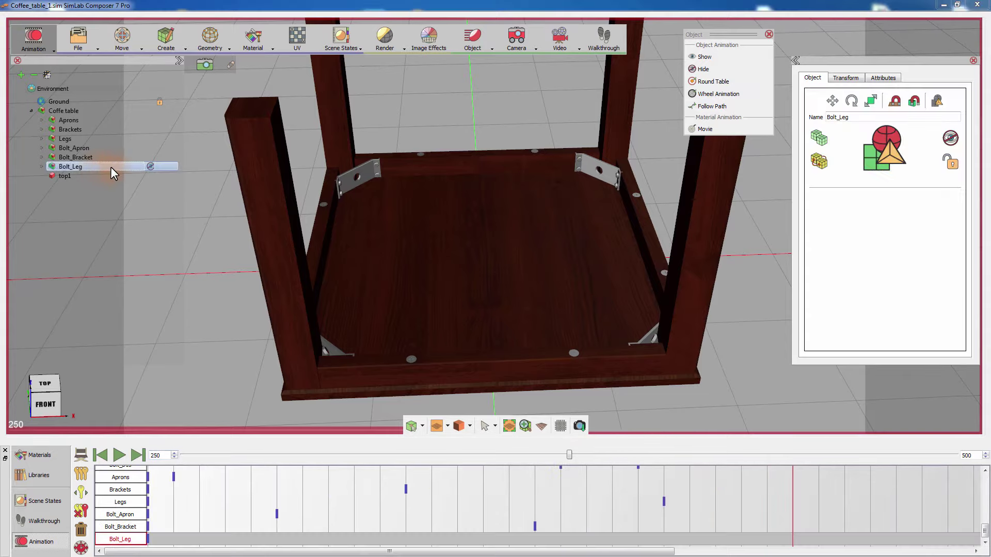
click(706, 57)
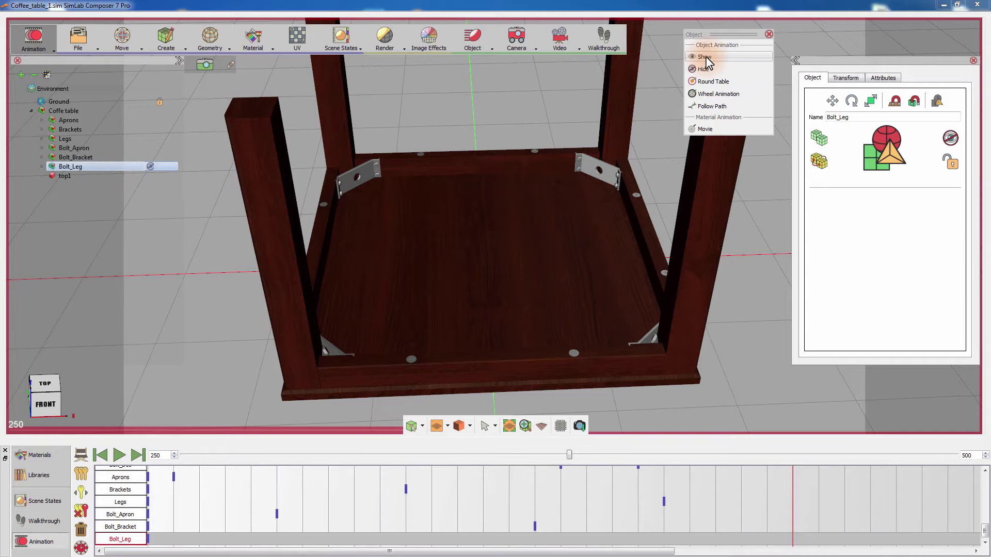
click(706, 56)
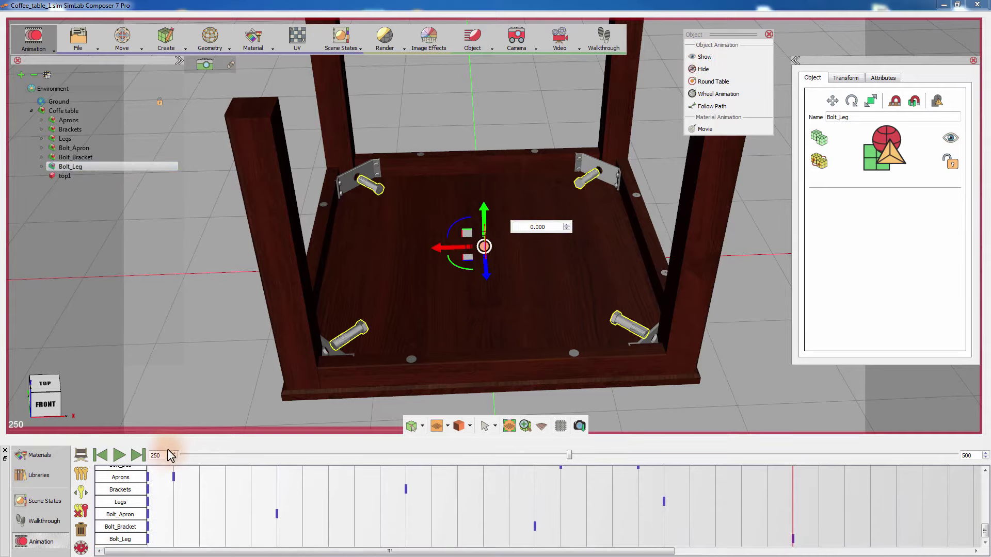
At frame 290, move Bolt_L2 through its bracket into the leg along its blue axis and -0.05 along its red axis.
drag(166, 455, 146, 456)
text(2290)
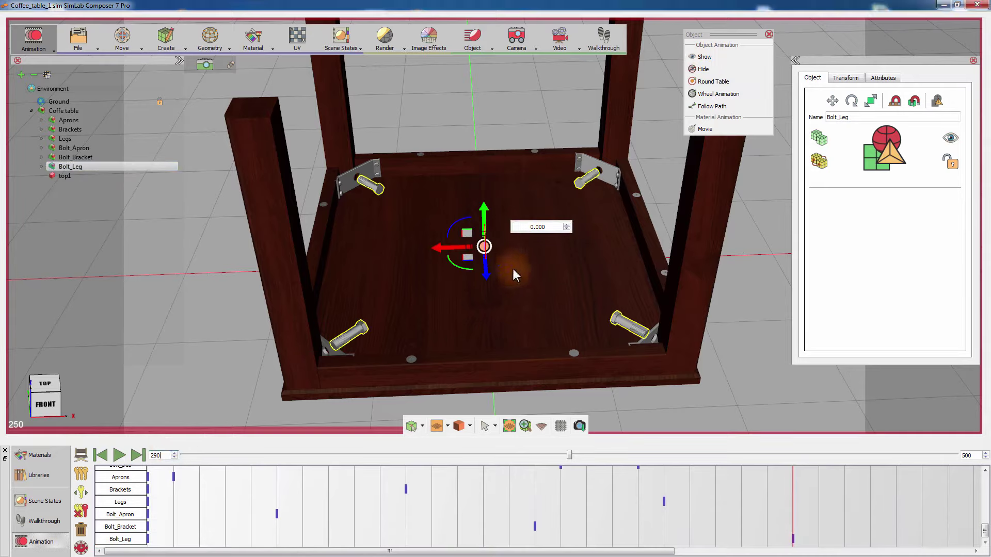
key(Return)
middle_drag(546, 211, 548, 217)
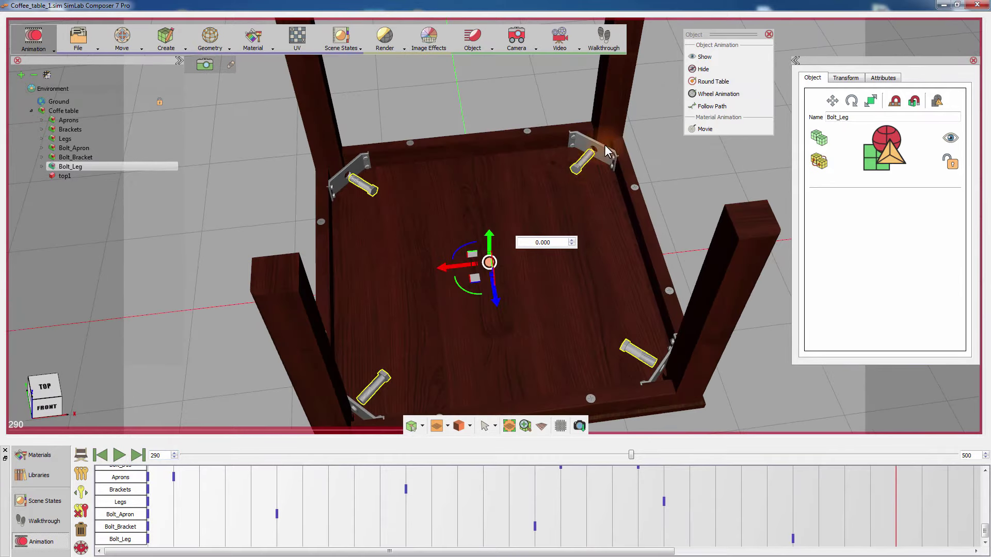
click(579, 165)
middle_drag(599, 170, 602, 215)
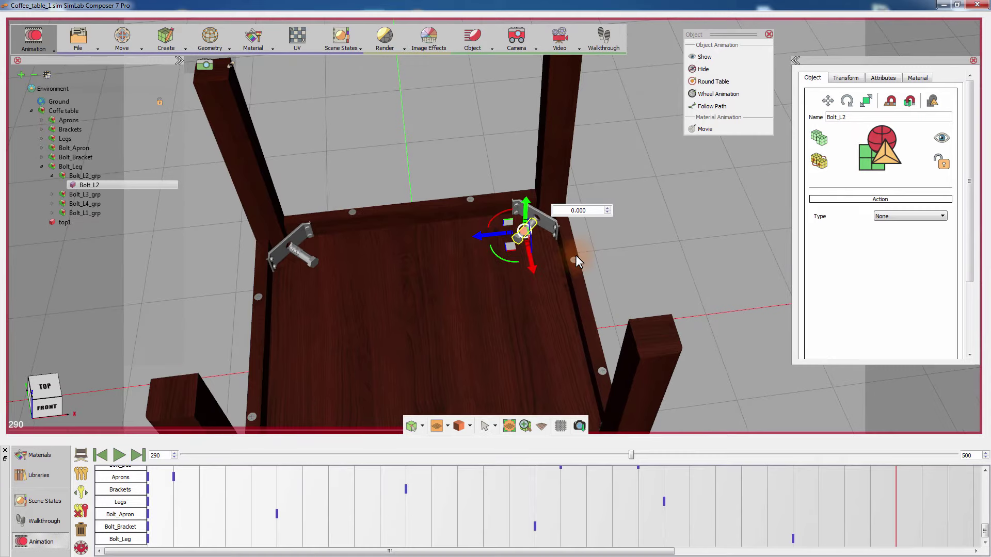
scroll(575, 255, up, 3)
drag(506, 240, 524, 237)
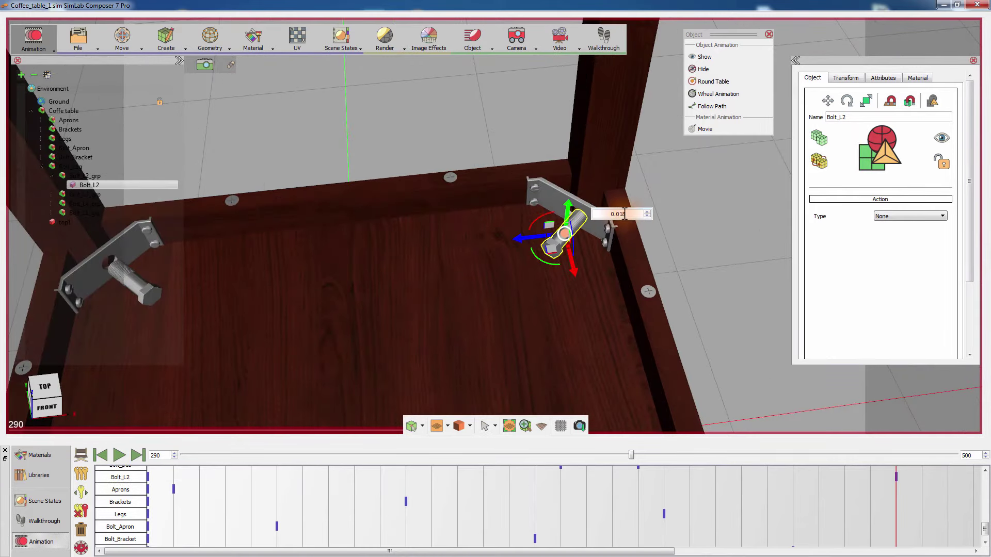
drag(625, 215, 764, 420)
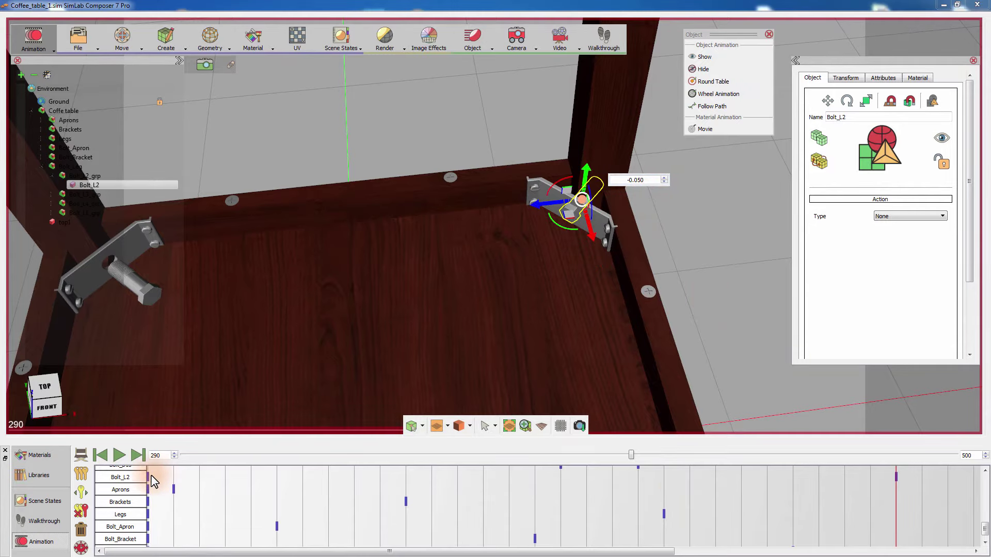
Move Bolt_L3 through its bracket into the leg, -0.05 along its red axis and 0.05 along its blue axis.
middle_drag(330, 344, 568, 342)
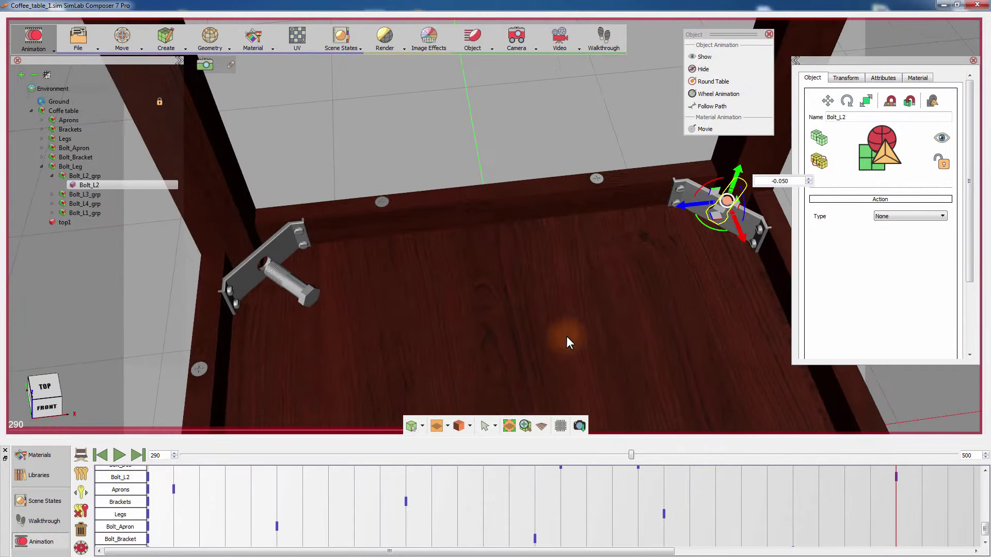
click(310, 295)
drag(345, 278, 323, 277)
click(346, 265)
key(BackSpace)
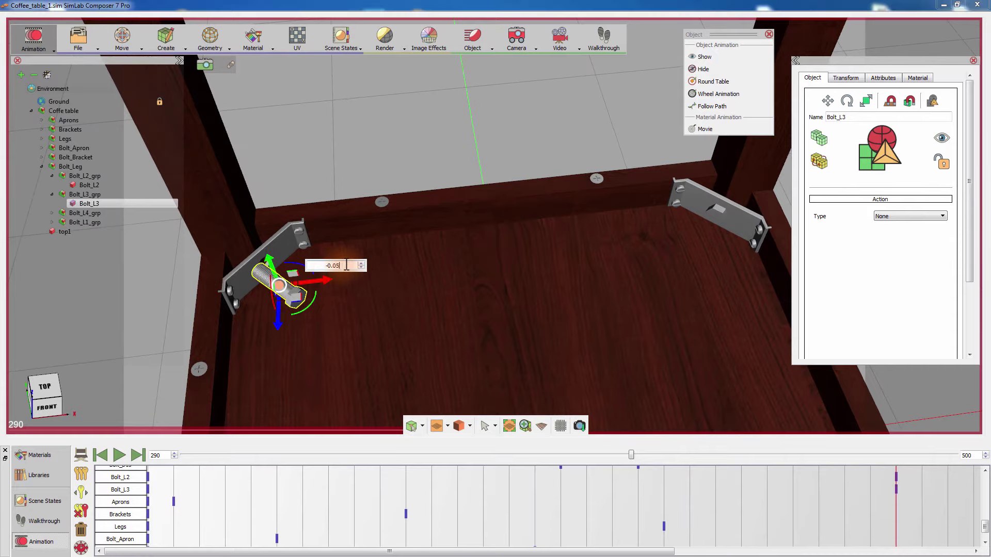
key(Return)
drag(247, 330, 248, 316)
click(307, 254)
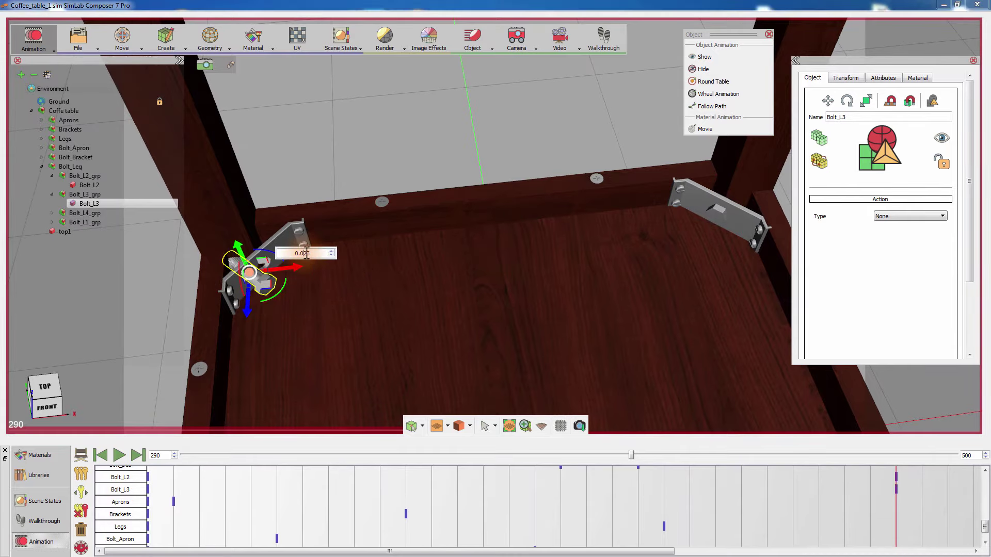
drag(306, 254, 294, 253)
text(0.05)
key(Return)
Move Bolt_L1 through its bracket into the leg, -0.05 along its red axis and 0.05 along its blue axis.
middle_drag(517, 369, 340, 155)
click(597, 280)
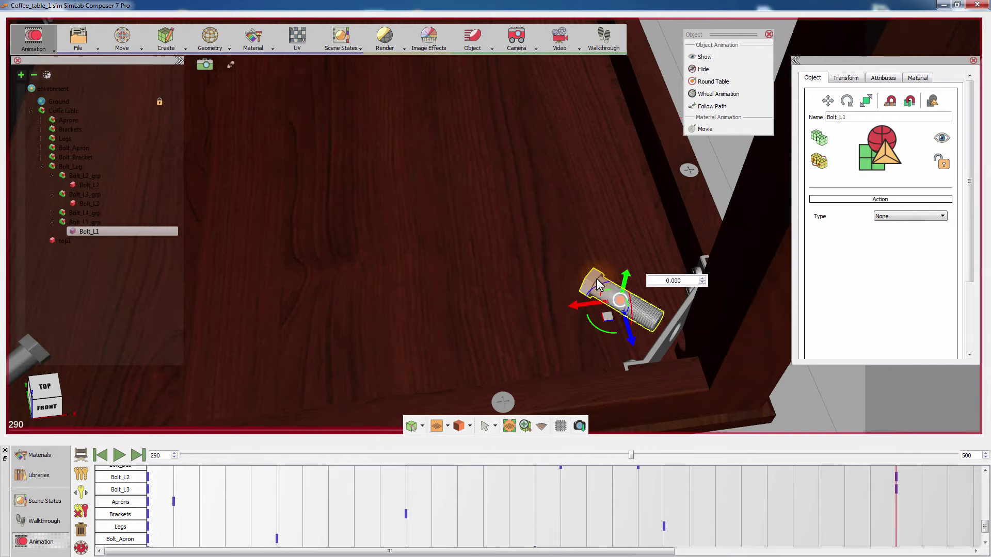
drag(578, 304, 596, 302)
drag(694, 278, 715, 278)
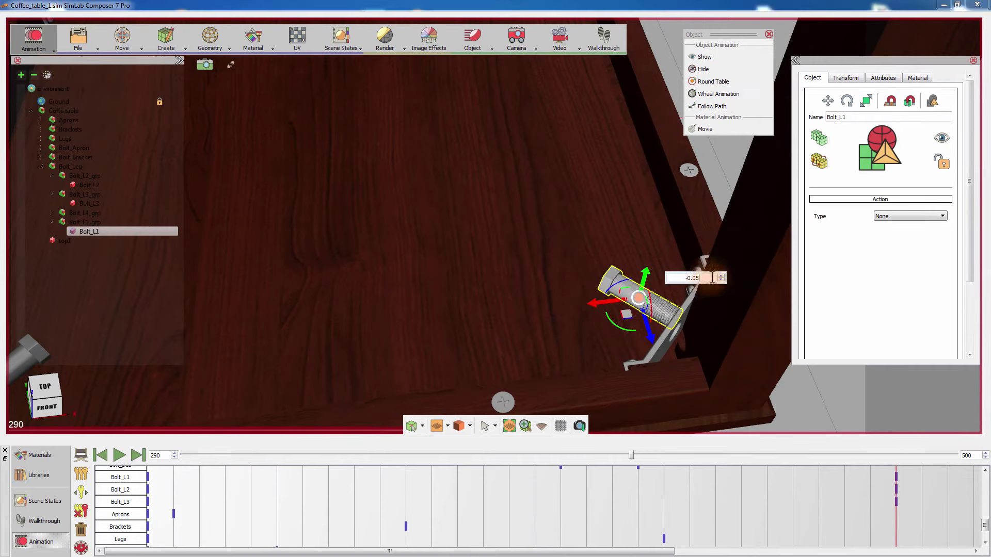
text(5)
key(Return)
drag(692, 332, 698, 347)
drag(737, 287, 759, 287)
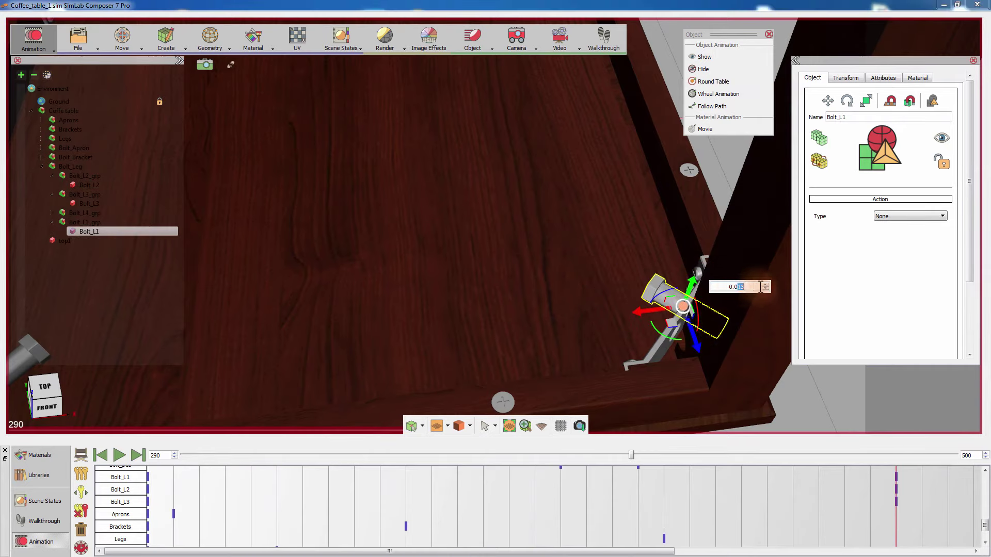
text(5)
key(Return)
Move Bolt_L4 into its leg, 0.05 along the blue axis plus along the red axis, and shift the four leg bolts' starting keyframes to frame 260.
middle_drag(134, 323, 445, 295)
click(347, 325)
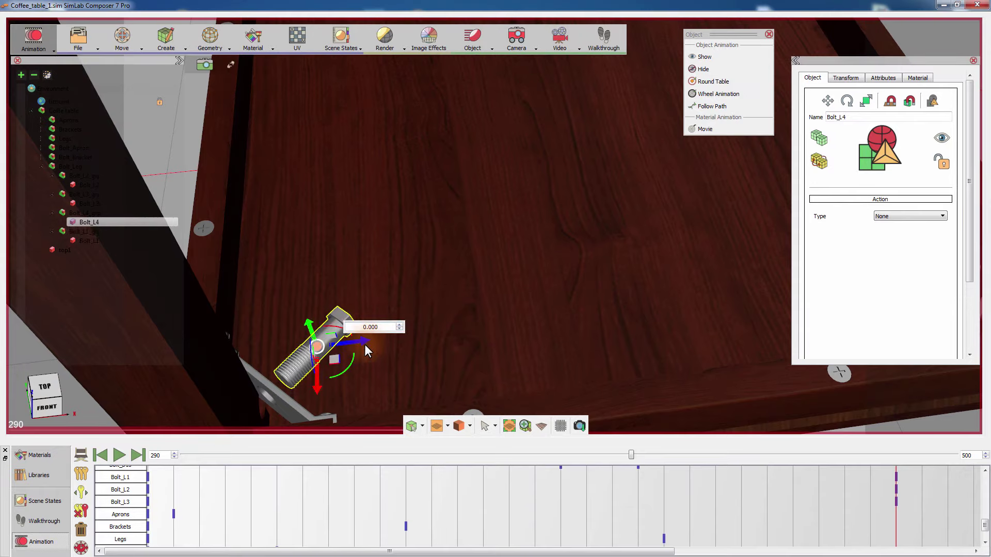
mouse_move(364, 345)
mouse_down()
mouse_move(339, 345)
mouse_move(366, 329)
mouse_up()
text(5)
key(Return)
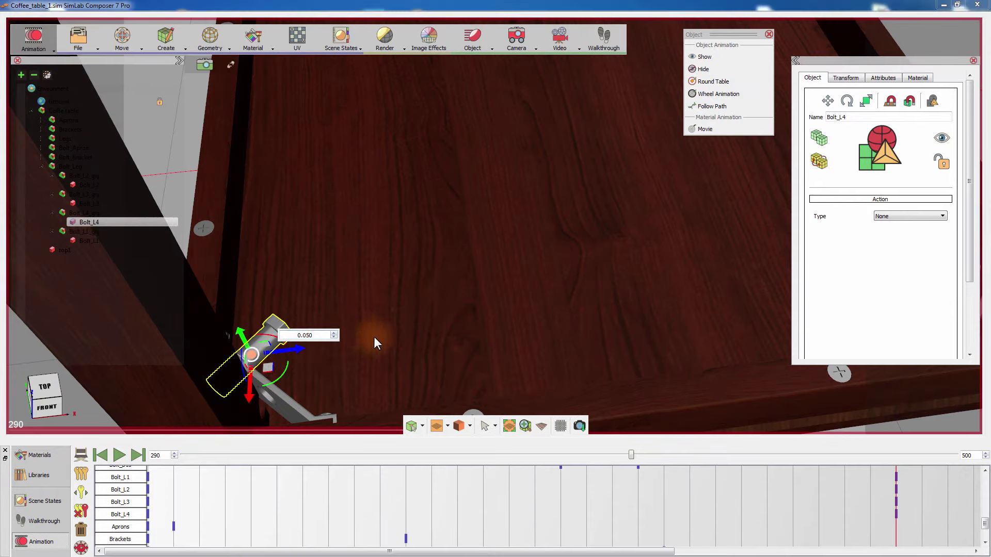
middle_drag(275, 389, 286, 315)
drag(263, 322, 262, 341)
drag(319, 280, 466, 283)
drag(157, 472, 759, 496)
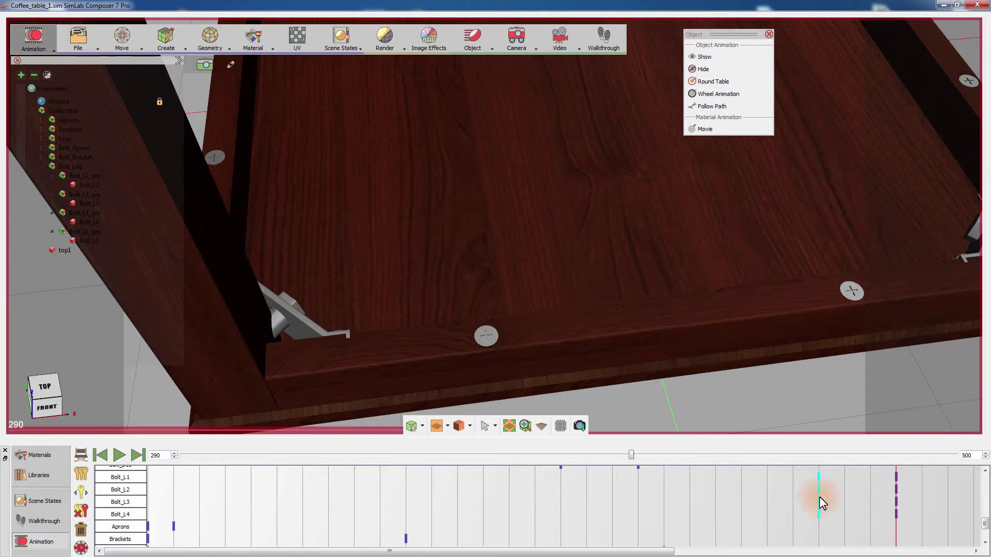
Play the assembly animation from frame 0 until the leg bolts are in place and inspect the assembled table from an angle.
mouse_move(716, 322)
mouse_down()
mouse_move(549, 278)
mouse_move(779, 303)
mouse_move(728, 321)
mouse_up()
click(101, 455)
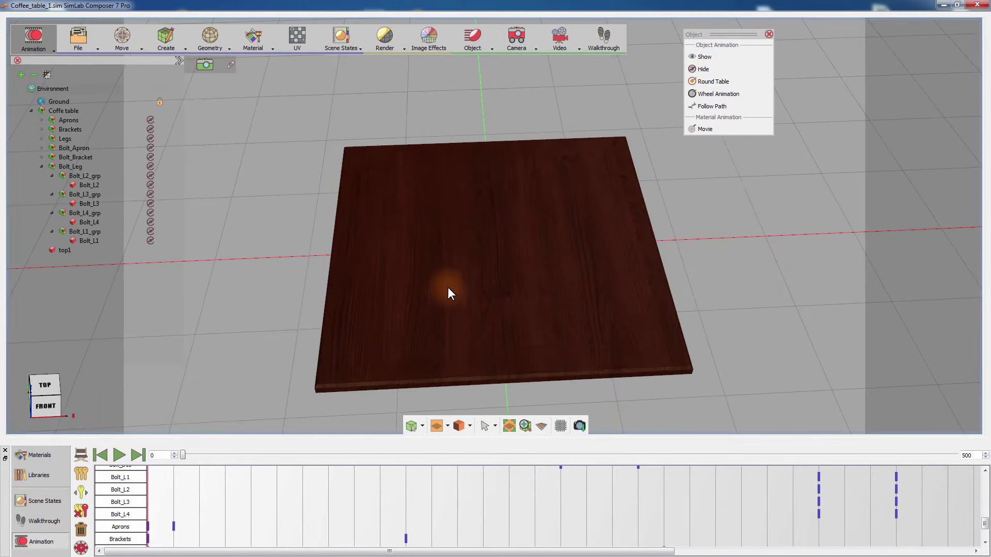
click(119, 455)
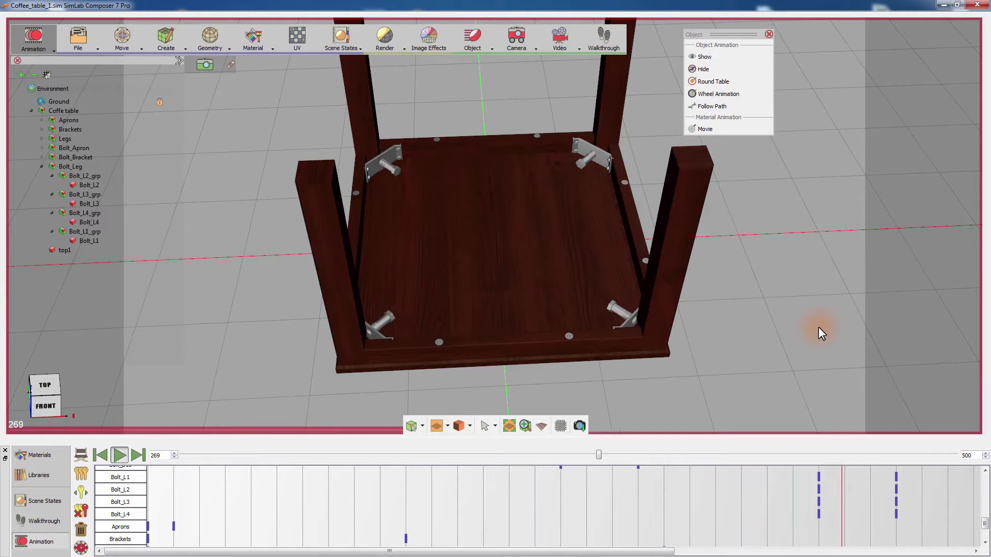
click(120, 455)
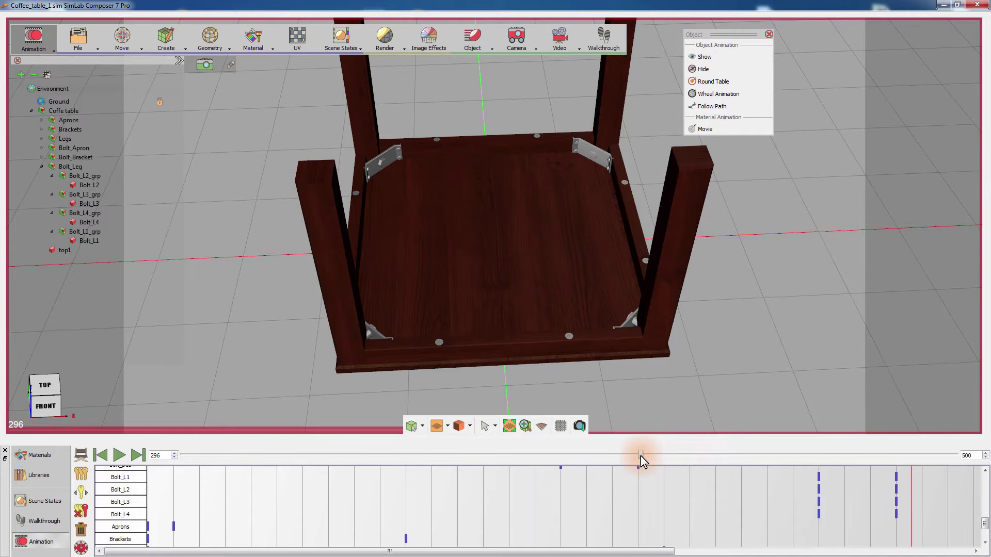
drag(509, 284, 692, 281)
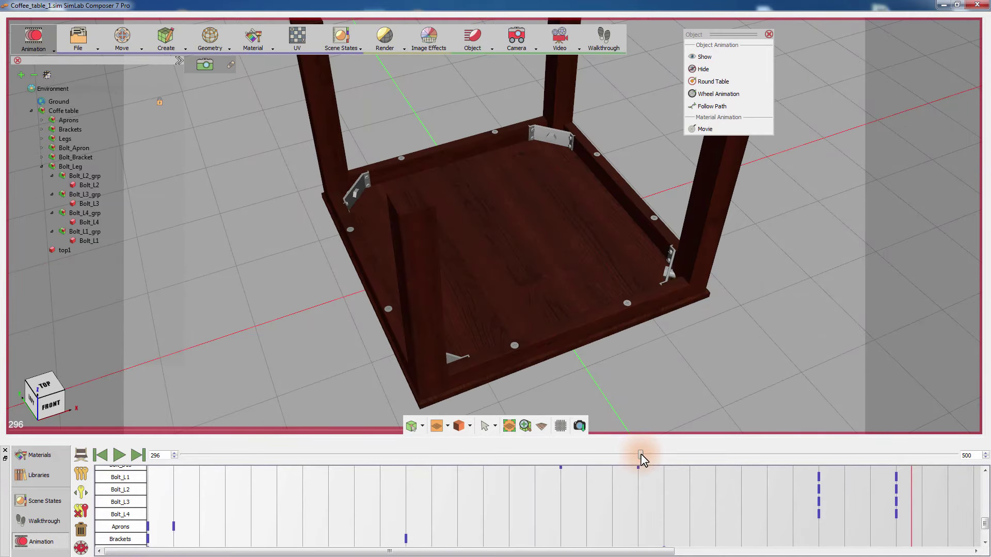
drag(531, 202, 491, 228)
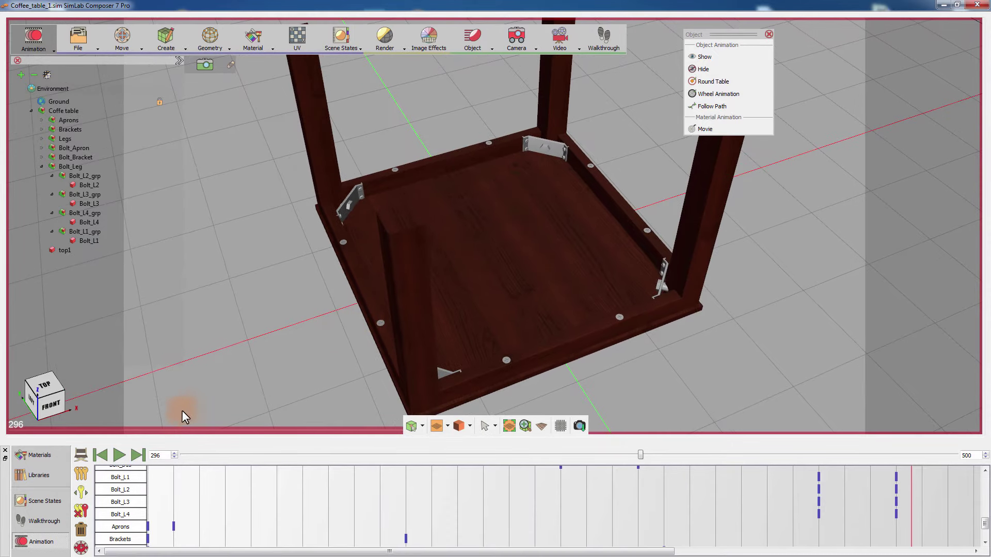
Add a Straight Arrow from the Symbols category of the 3D model library to the table top.
click(30, 475)
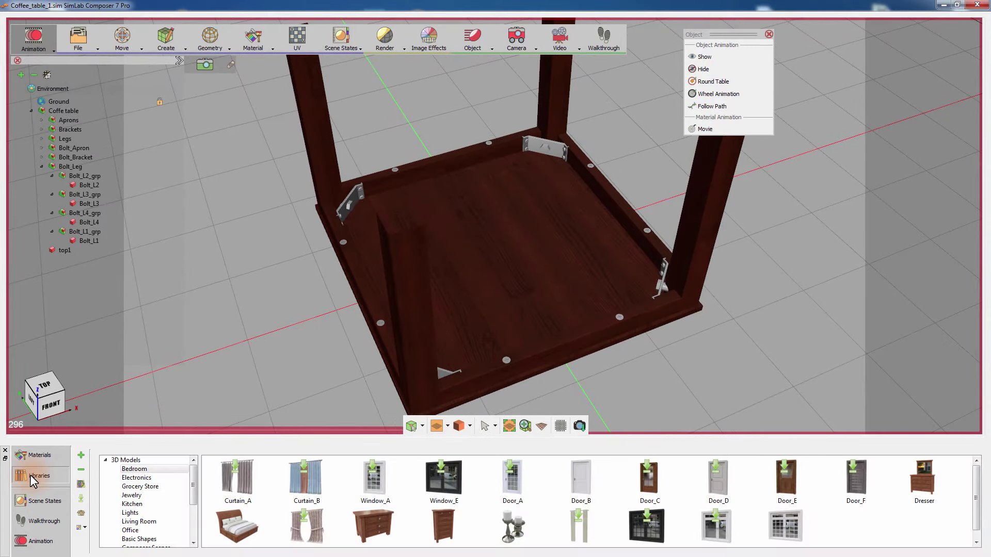
drag(194, 469, 193, 505)
click(133, 496)
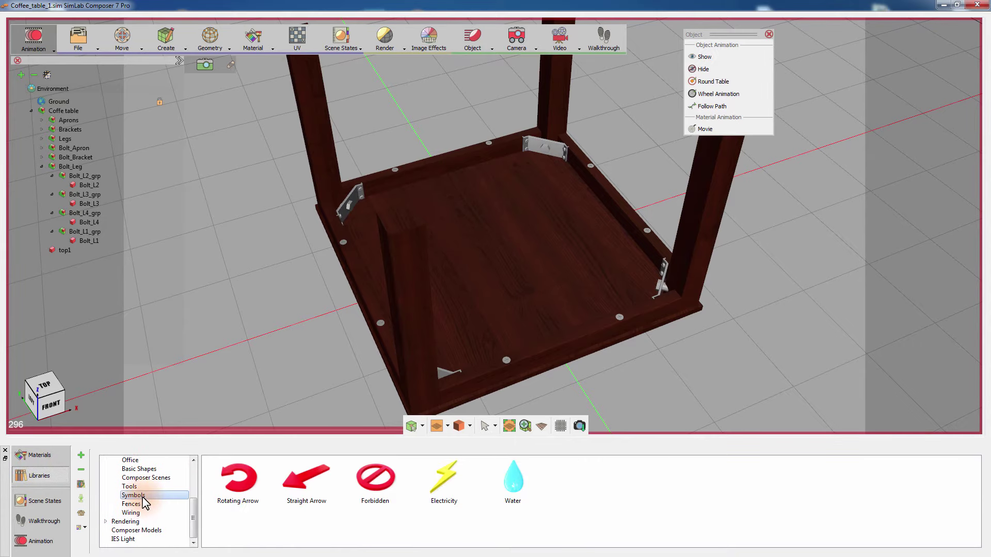
drag(490, 282, 463, 298)
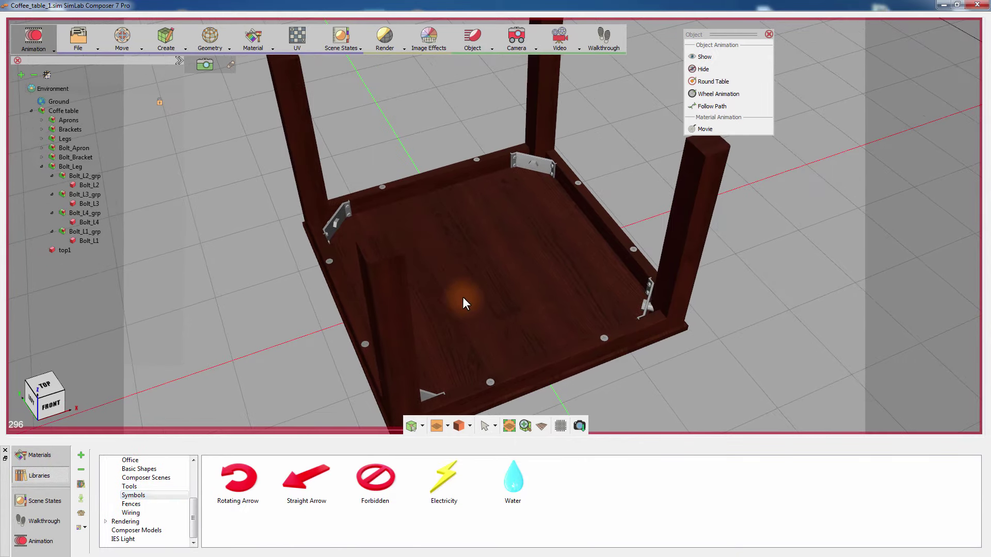
drag(308, 476, 507, 258)
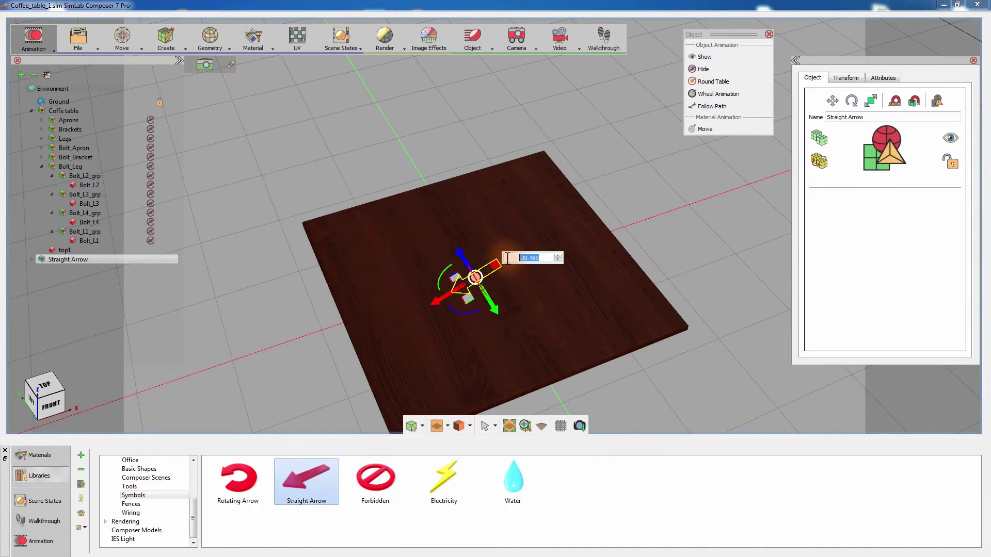
Rotate the Straight Arrow to point downward, move it to the table top's far edge and raise it about 0.236 along its red axis.
key(Return)
drag(463, 303, 444, 194)
drag(410, 147, 389, 74)
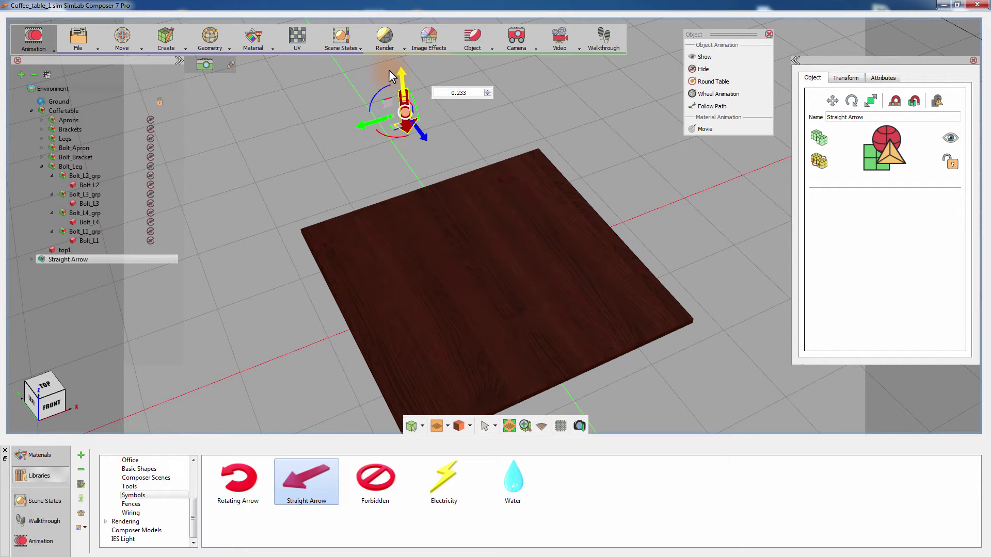
drag(537, 145, 522, 159)
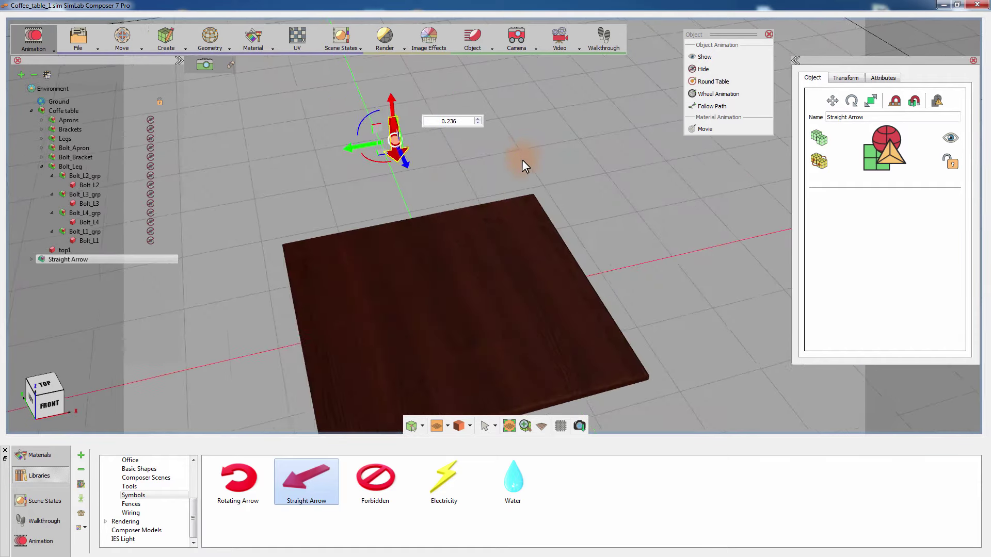
Animate the Straight Arrow's visibility, hiding it at frame 0 and showing it at frame 10.
click(42, 541)
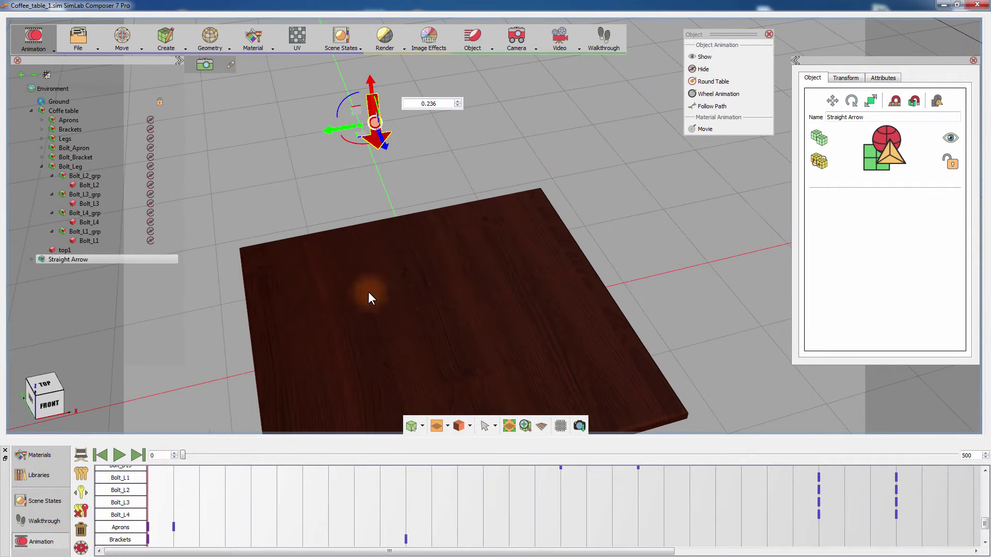
middle_drag(529, 239, 545, 247)
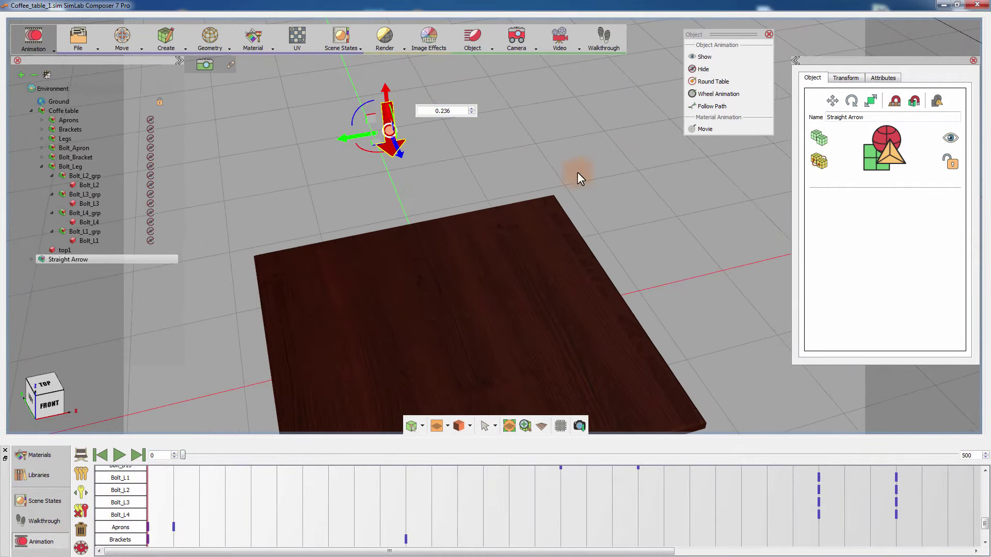
click(725, 68)
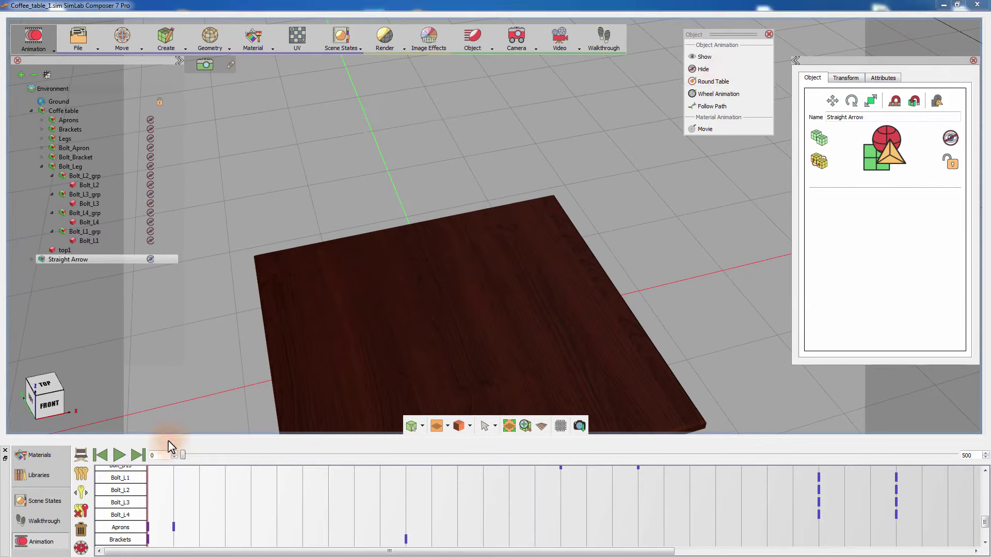
drag(183, 456, 201, 455)
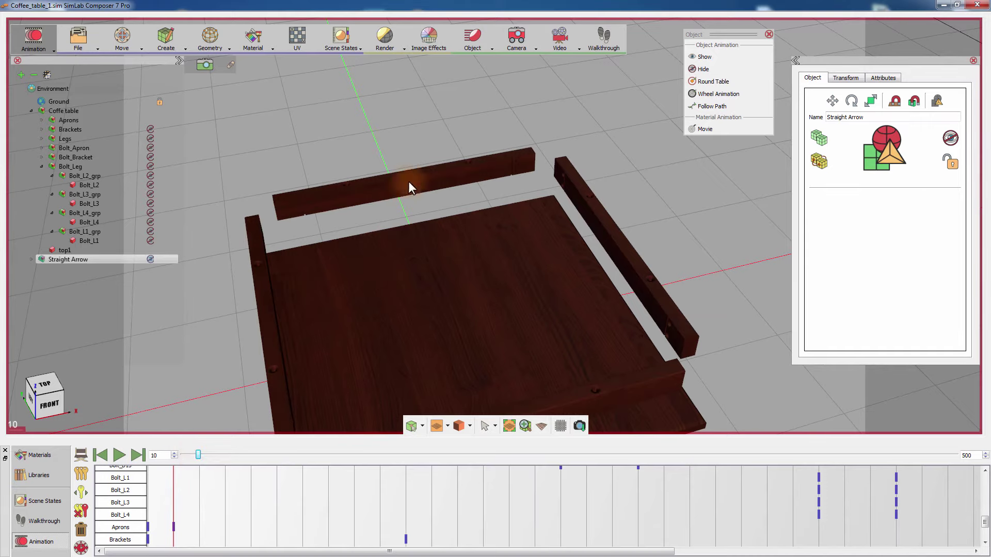
click(716, 58)
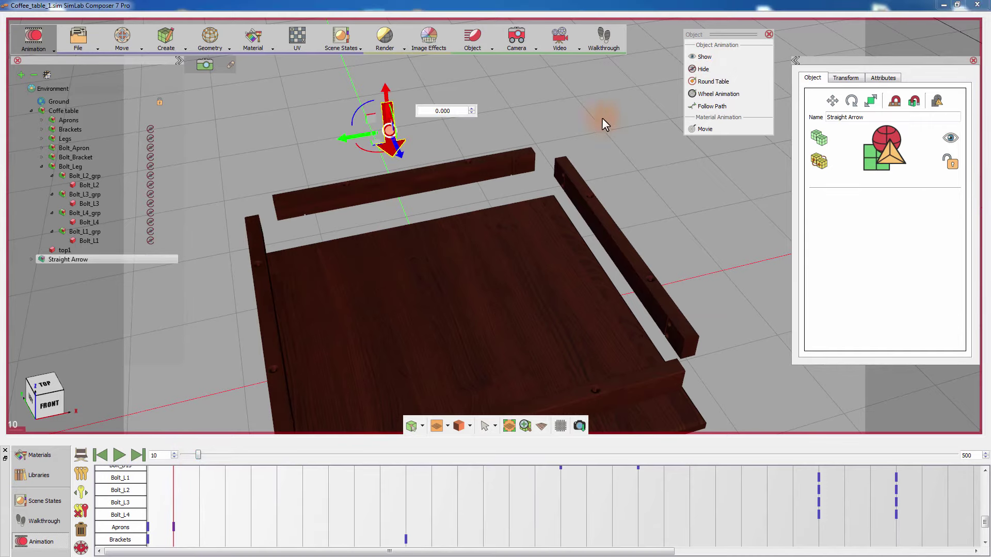
Lower the Straight Arrow about -0.127 along its red axis at frame 40 and shift its starting keyframe to frame 20.
drag(634, 200, 548, 175)
drag(199, 456, 245, 457)
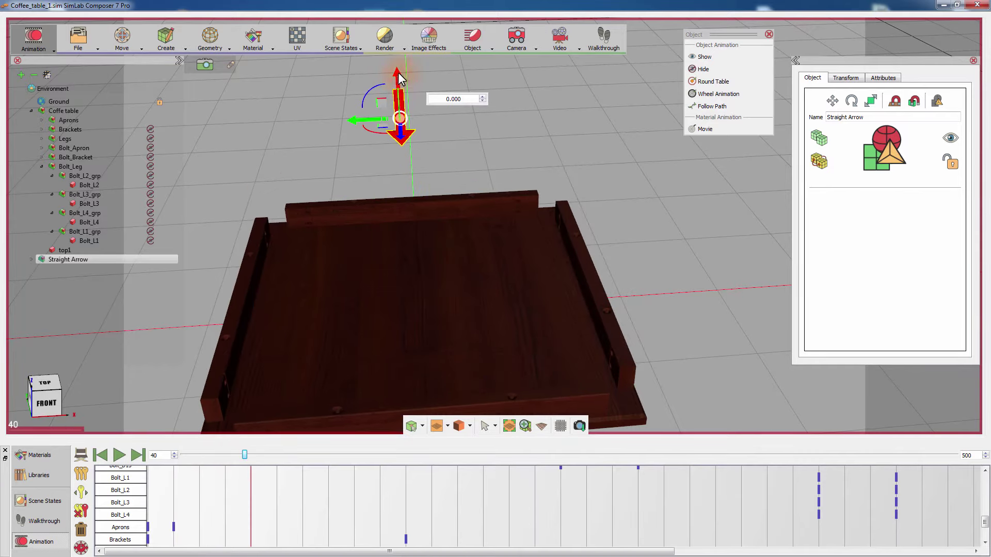
drag(400, 74, 398, 129)
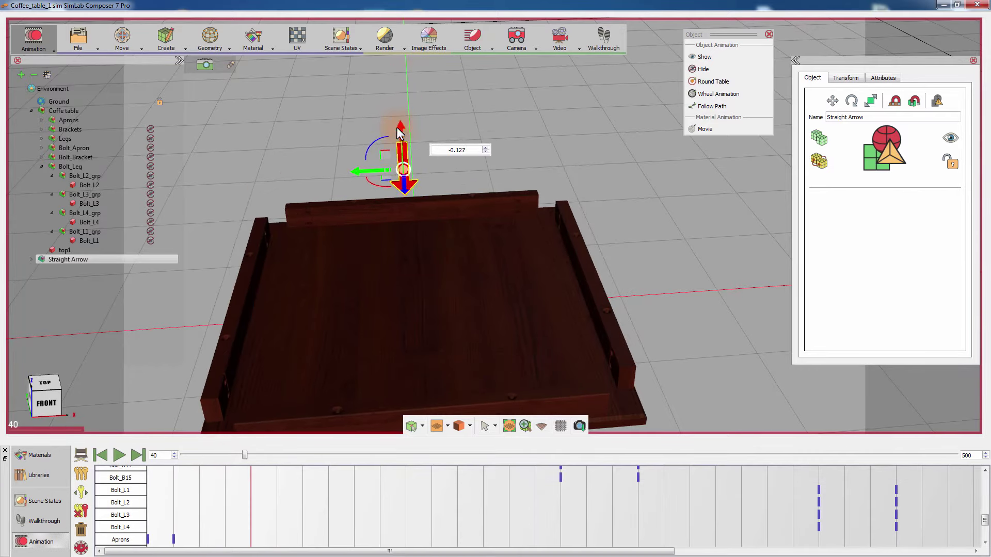
scroll(295, 505, up, 10)
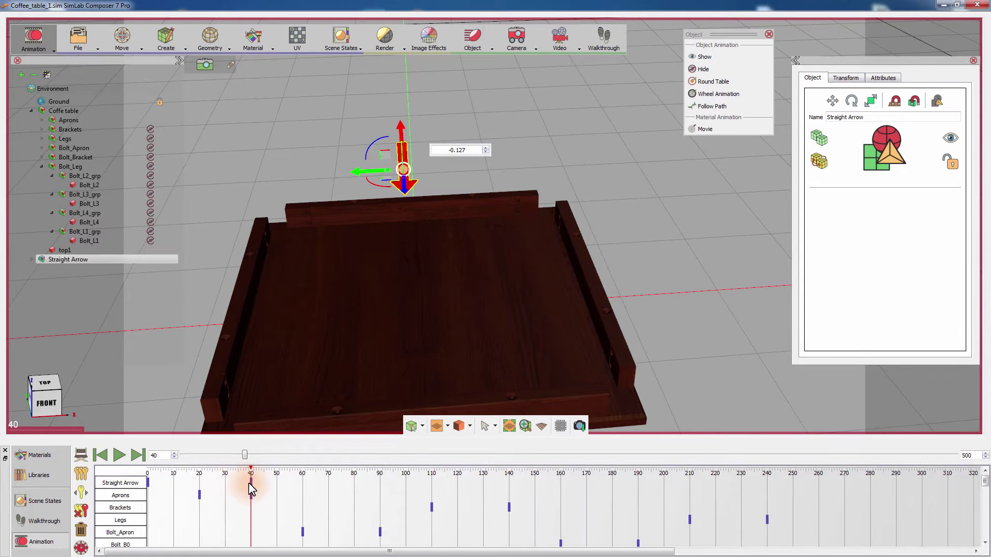
drag(148, 483, 199, 483)
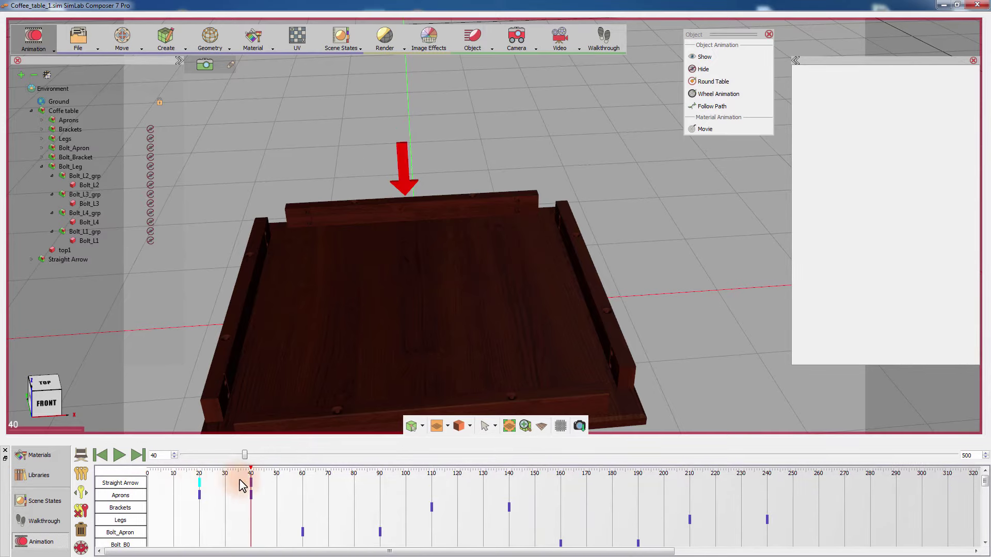
Hide the Straight Arrow at frame 50 of the animation.
click(131, 496)
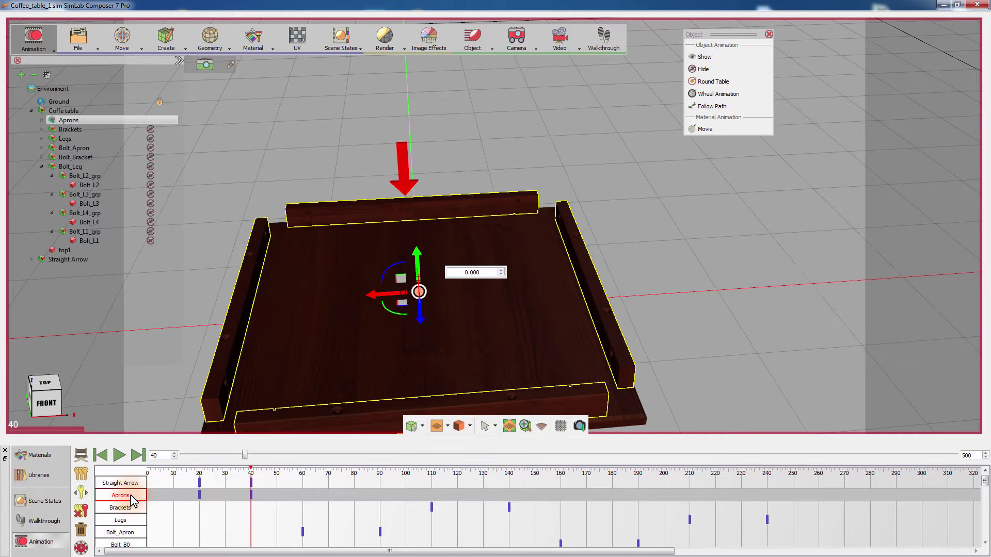
click(124, 484)
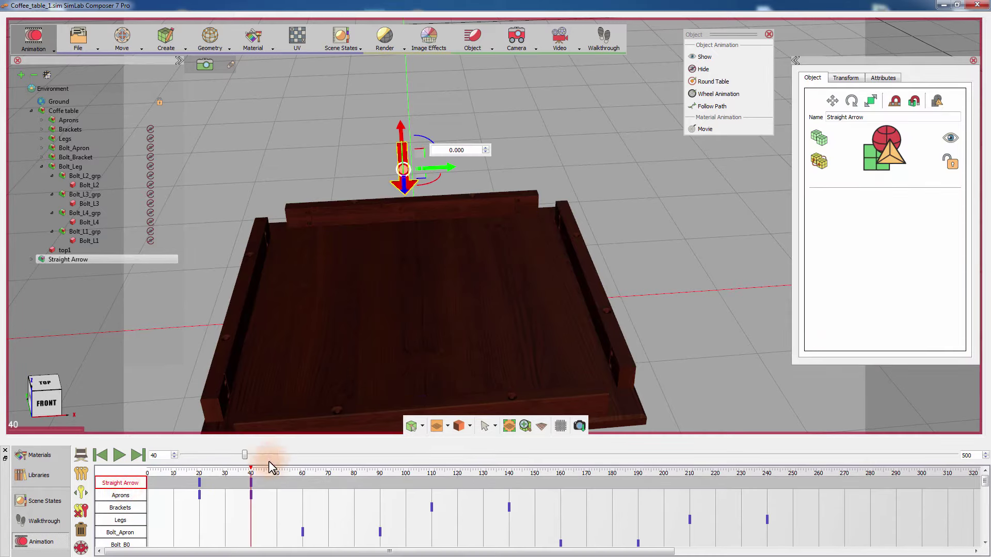
mouse_move(246, 454)
mouse_down()
mouse_move(170, 457)
mouse_move(260, 460)
mouse_up()
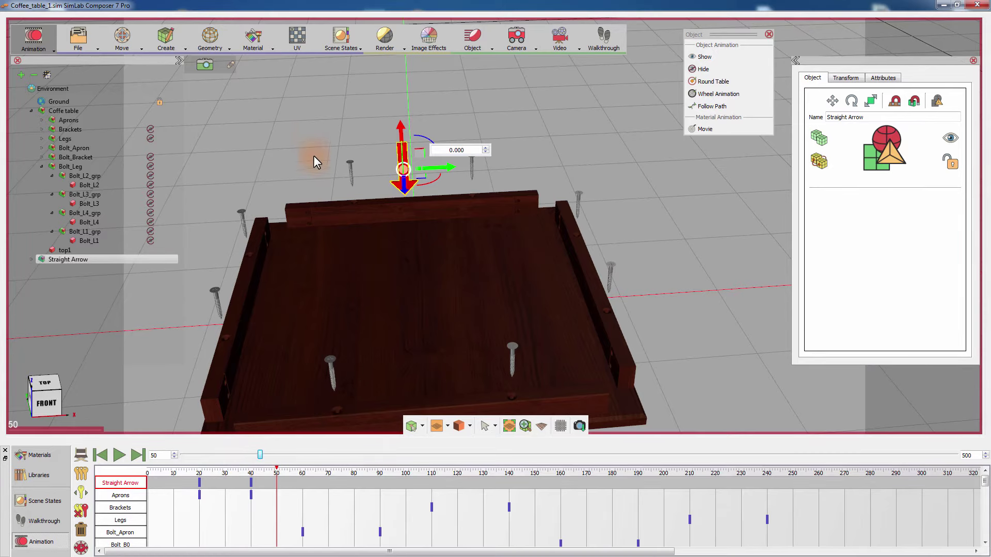
drag(314, 156, 365, 196)
click(260, 454)
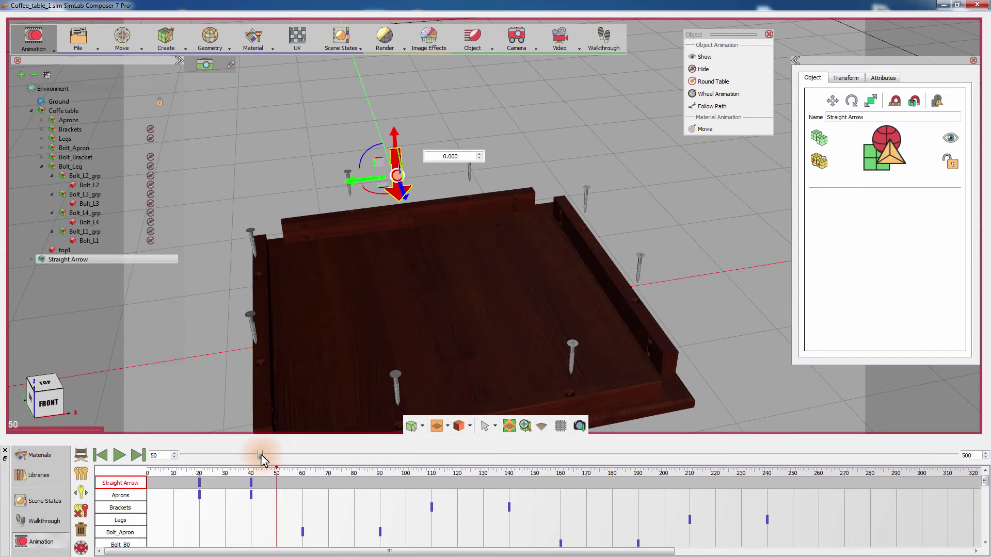
click(107, 259)
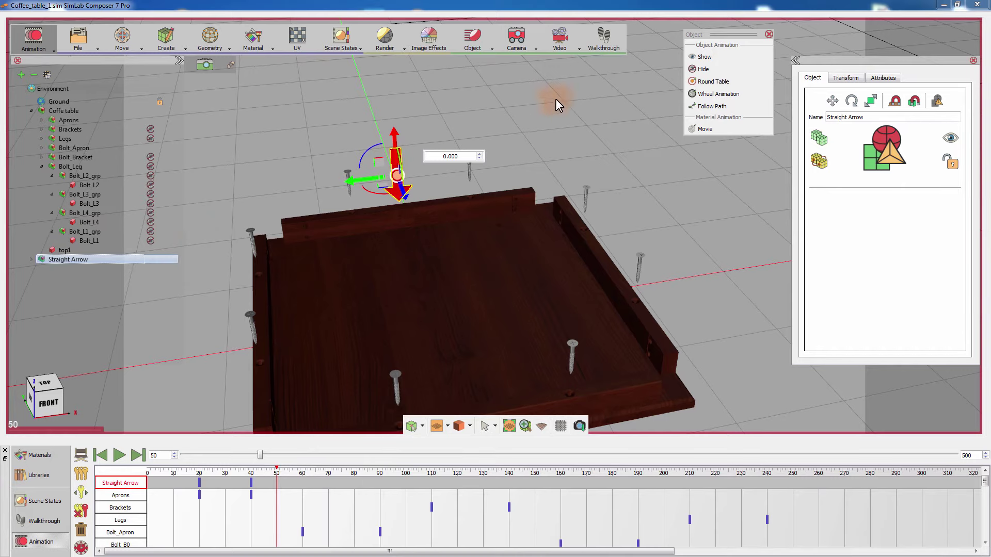
click(705, 68)
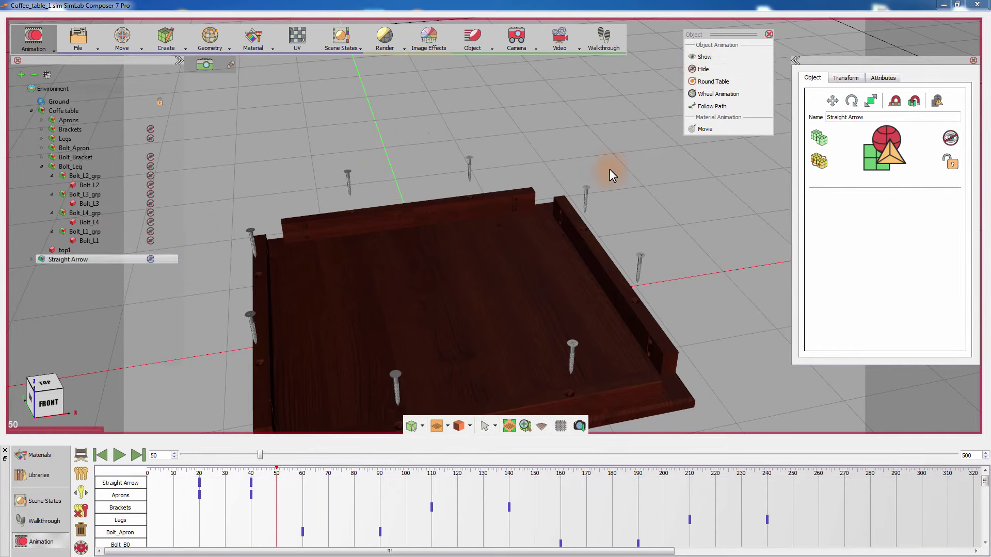
Add a Philips Screw Driver from the Tools category of the 3D model library near the table top's far edge.
middle_drag(604, 174, 586, 235)
right_drag(576, 199, 567, 269)
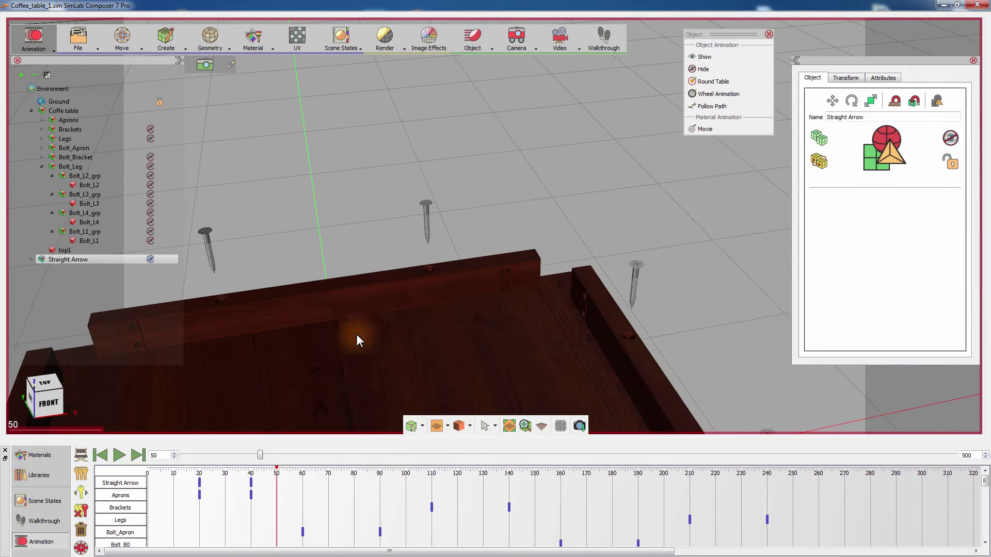
click(45, 478)
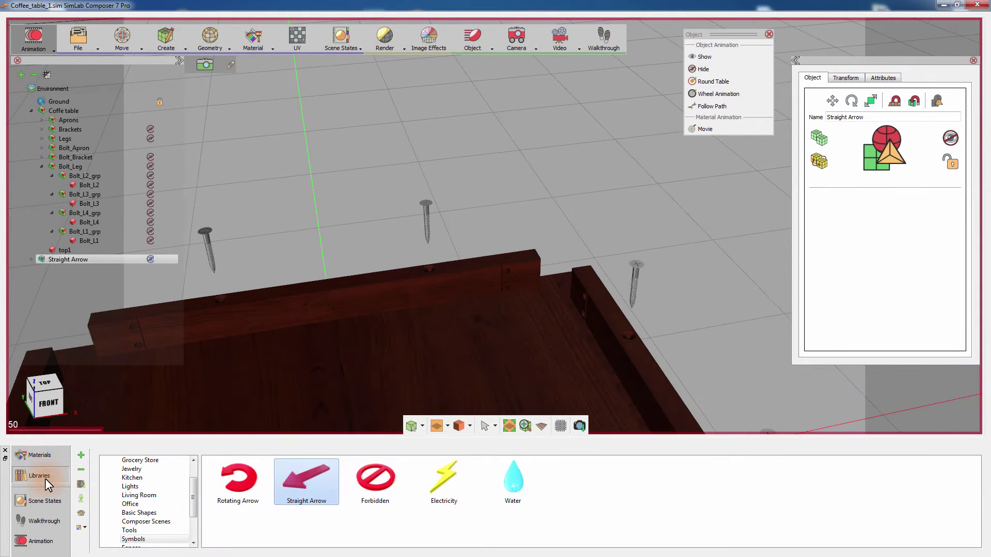
click(129, 531)
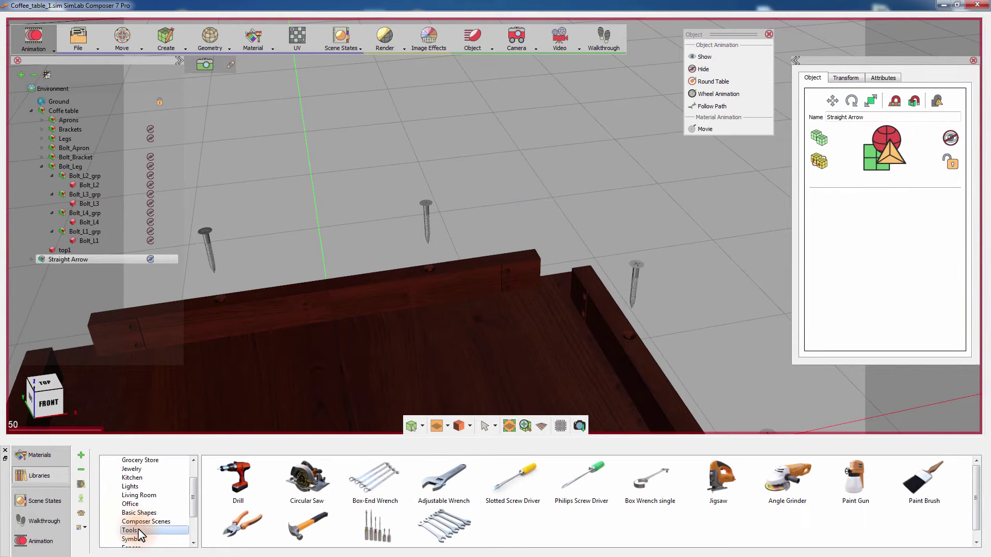
scroll(404, 204, up, 5)
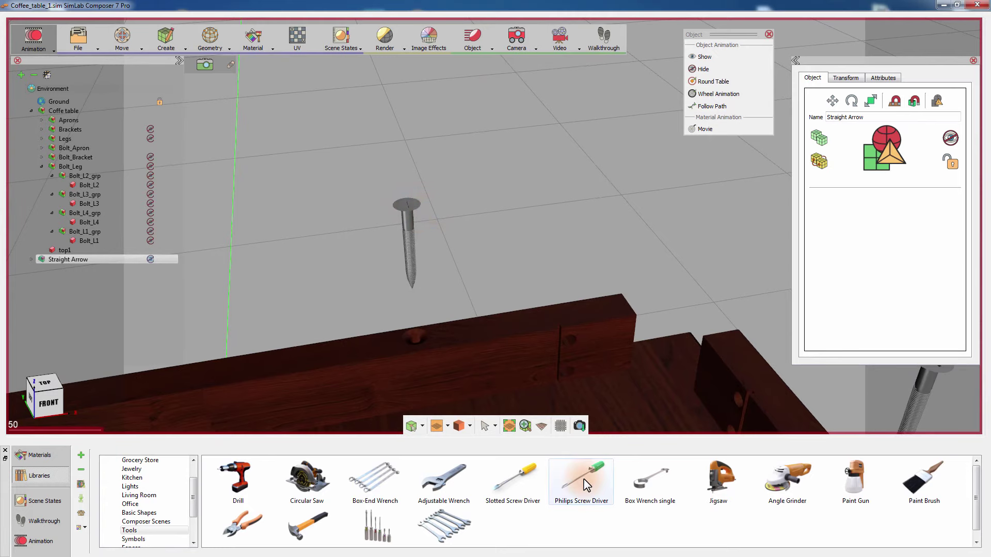
drag(581, 479, 510, 339)
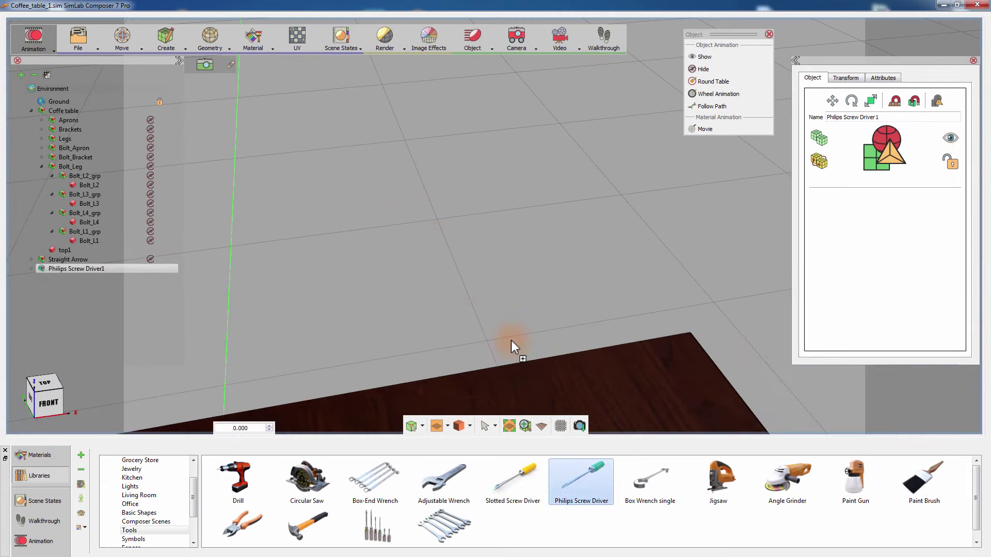
Raise the Philips Screw Driver about 0.153 and rotate it 90 degrees so it stands upright with its tip down.
scroll(471, 221, down, 4)
middle_drag(467, 335, 469, 257)
drag(427, 302, 423, 214)
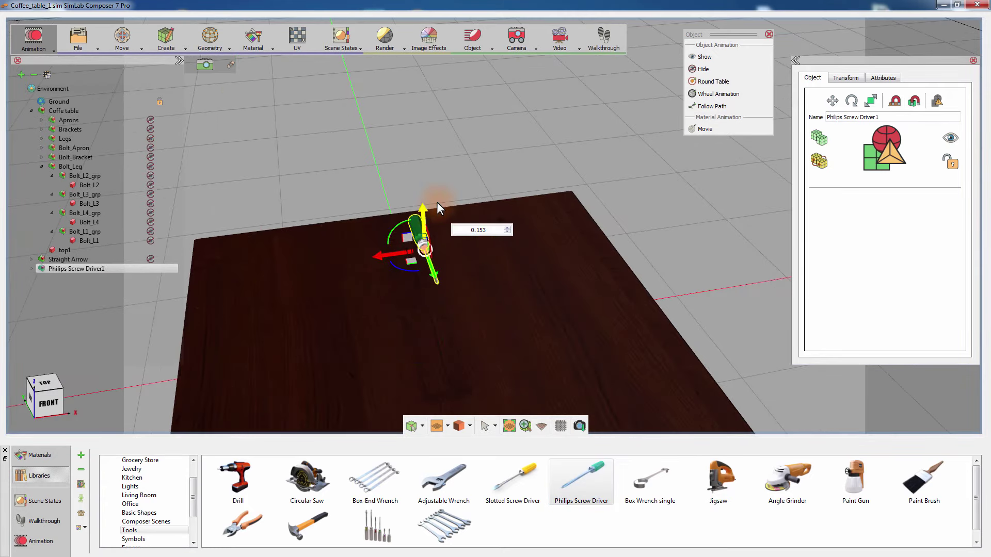
drag(493, 230, 444, 229)
text(90)
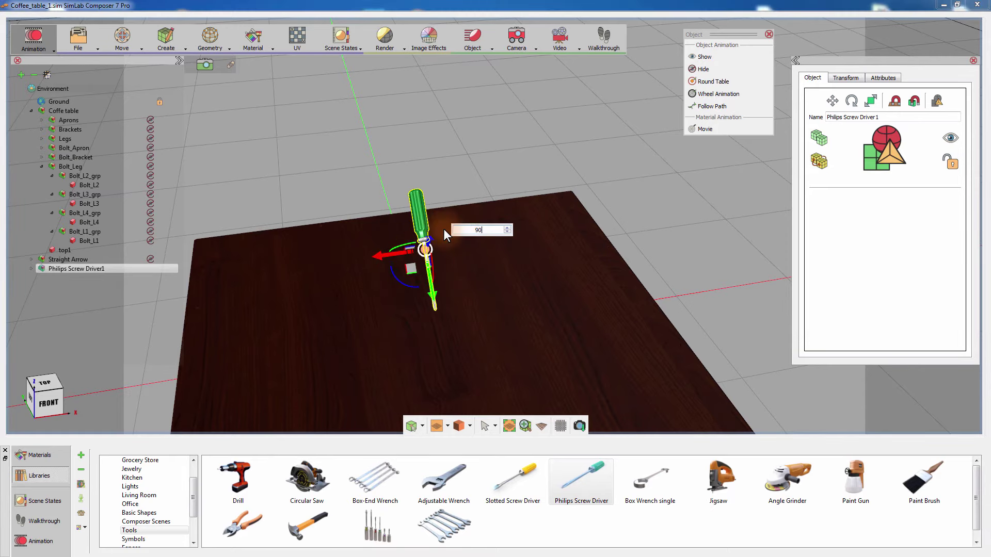
key(Return)
middle_drag(632, 224, 639, 219)
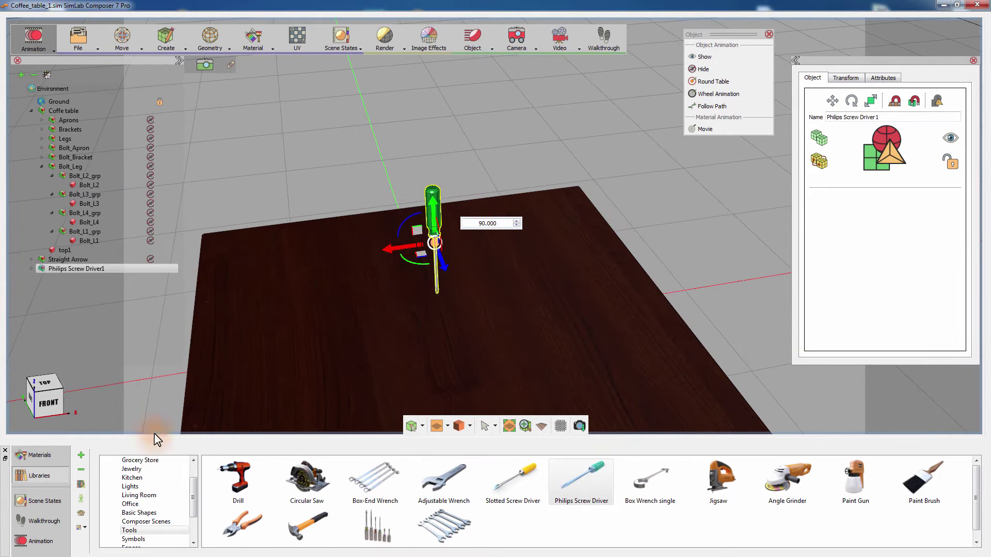
Animate the Philips Screw Driver's visibility, hiding it at frame 0 and showing it at frame 50.
click(54, 537)
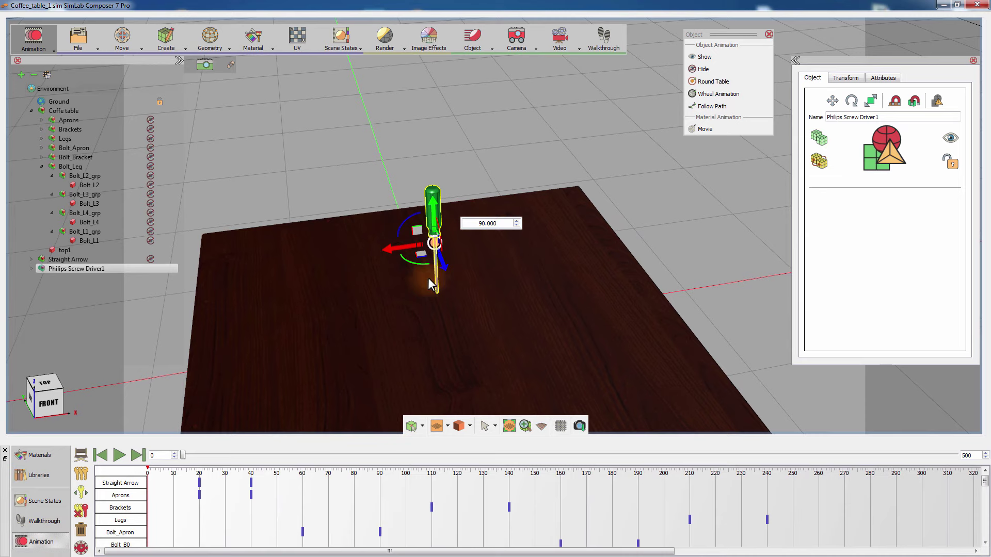
click(700, 69)
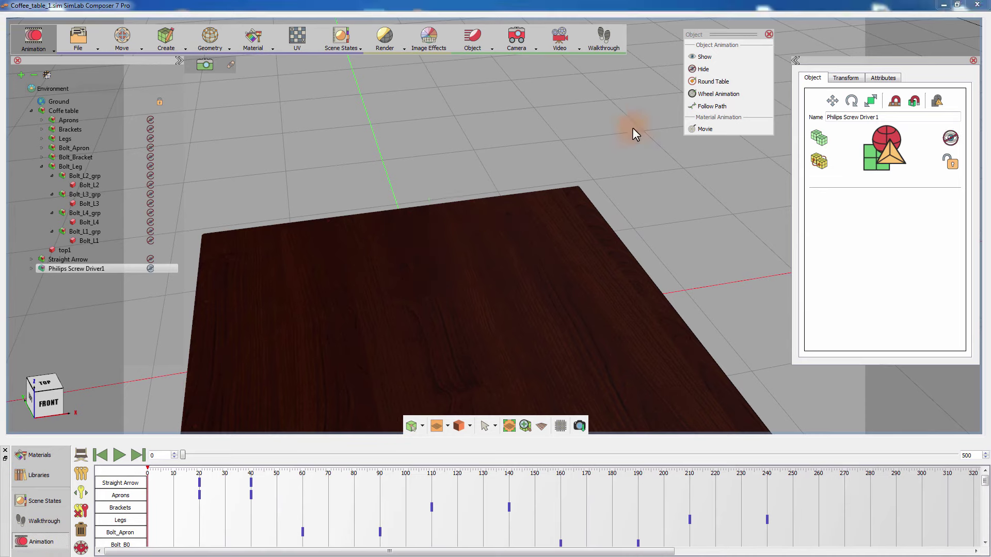
drag(182, 456, 259, 454)
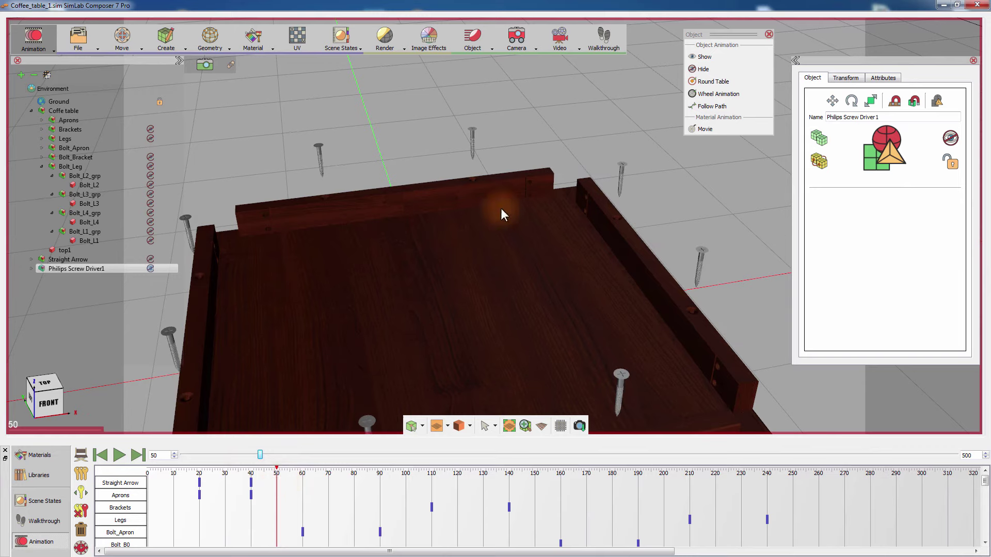
click(149, 269)
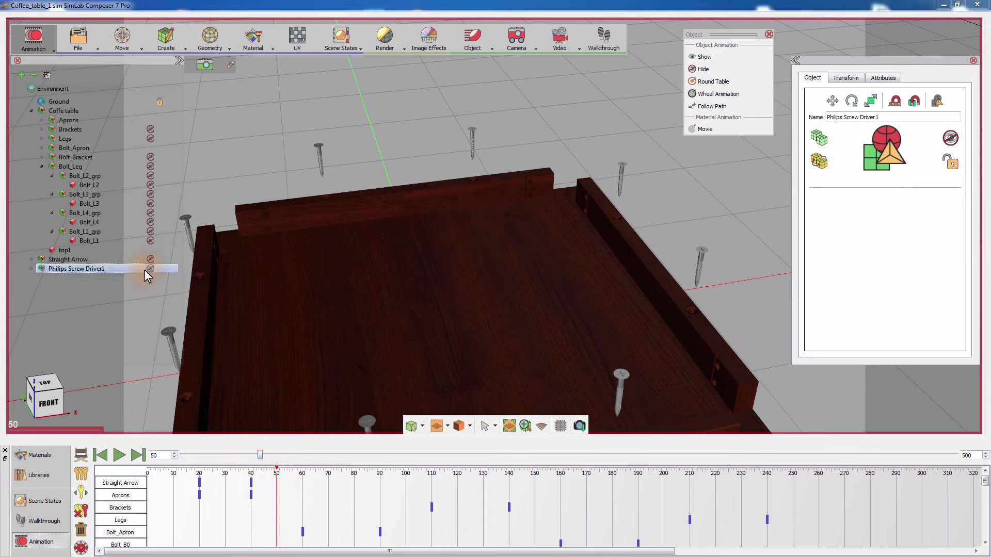
click(705, 57)
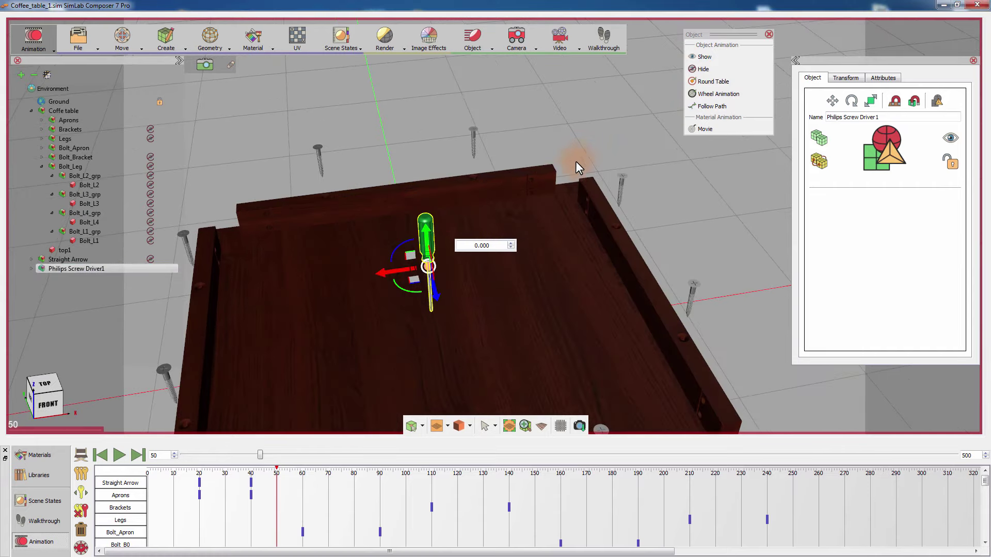
Move the Philips Screw Driver toward the far apron and snap its tip onto the head of the right-hand apron bolt.
drag(436, 303, 409, 162)
scroll(458, 197, up, 5)
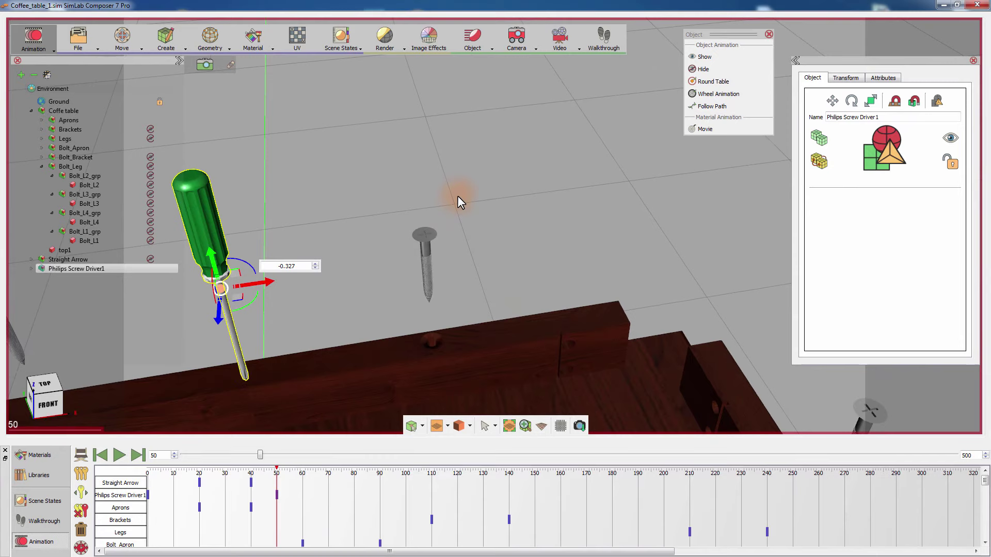
key(s)
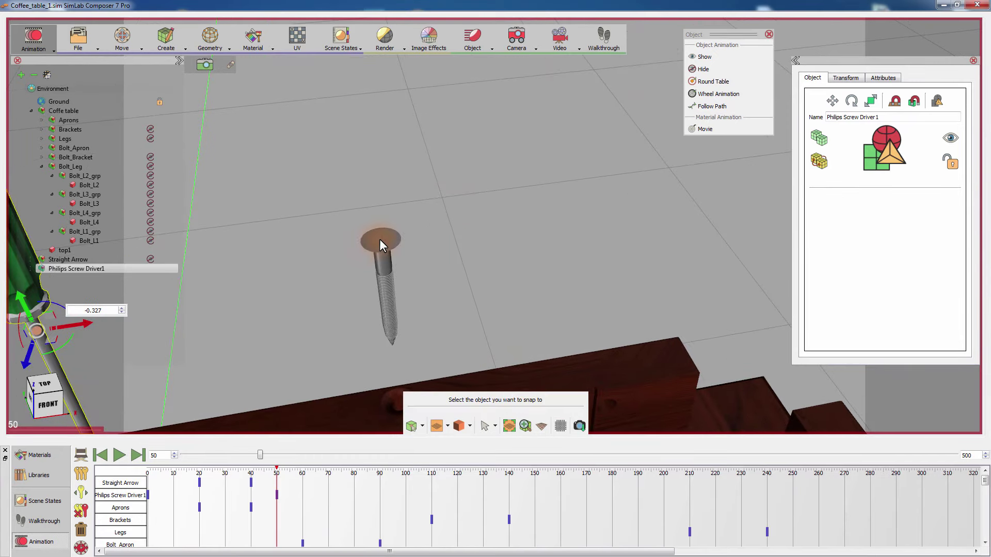
click(380, 239)
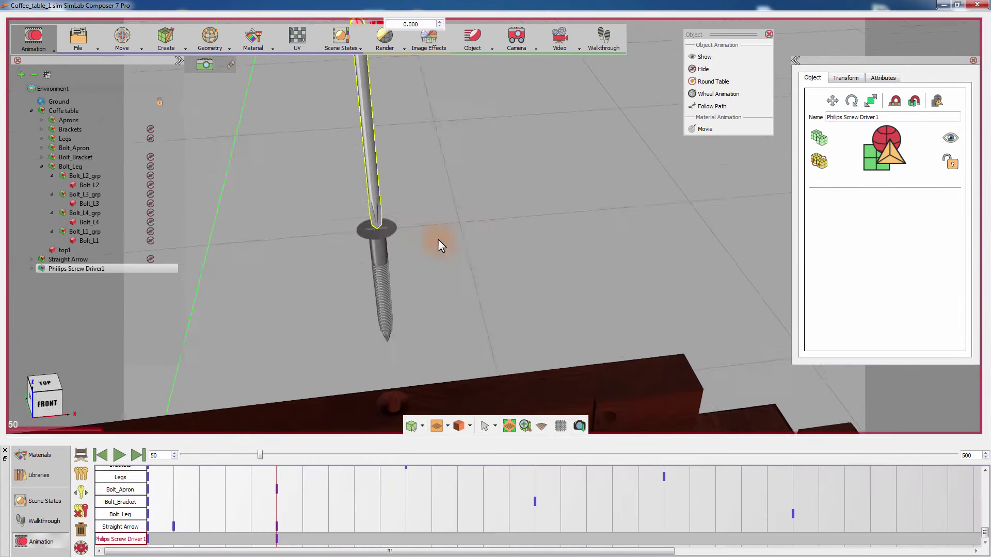
scroll(441, 219, up, 2)
scroll(442, 220, down, 3)
middle_drag(521, 166, 534, 207)
scroll(513, 129, down, 2)
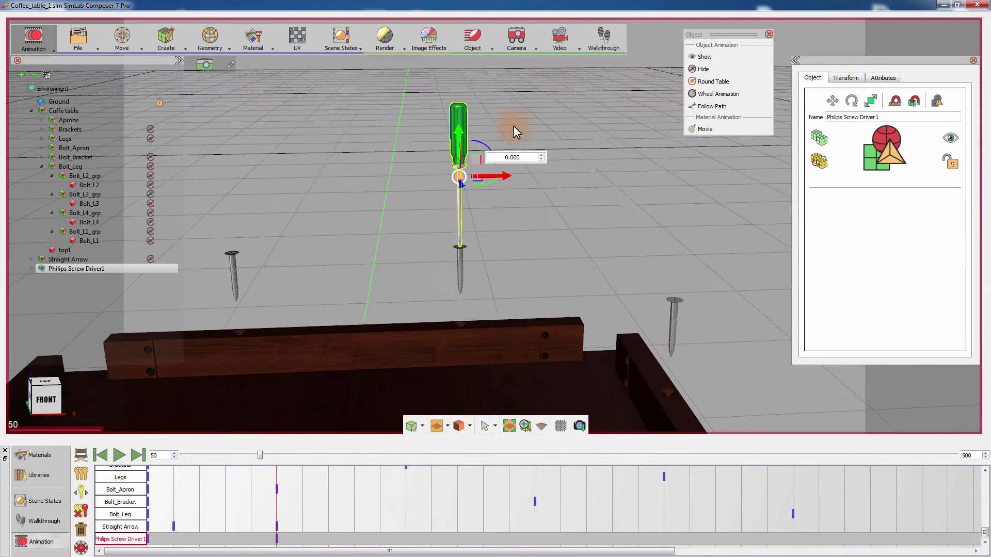
Lower the Philips Screw Driver by 0.1 at frame 90 so its tip follows the bolt down into the apron.
drag(260, 454, 264, 454)
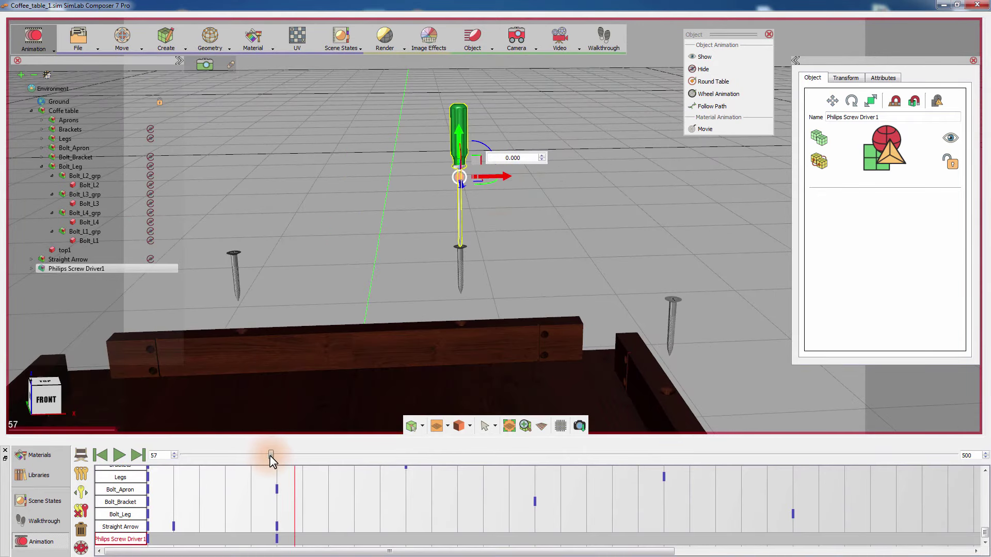
drag(270, 455, 322, 456)
drag(462, 136, 526, 222)
text(1)
key(Return)
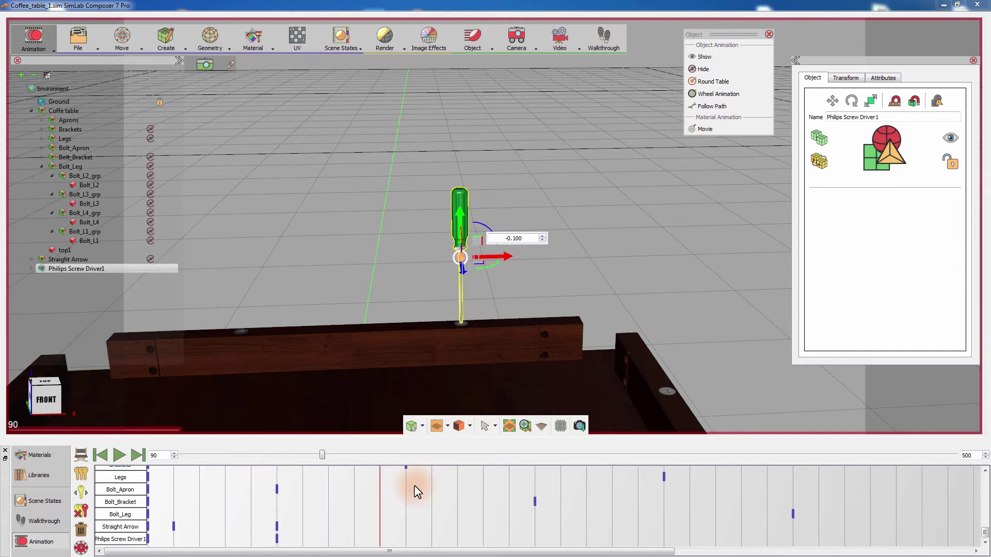
Shift the Philips Screw Driver1 keyframe from frame 50 to frame 60 and check the tool against the bolt at that frame.
scroll(421, 495, up, 5)
scroll(420, 496, up, 5)
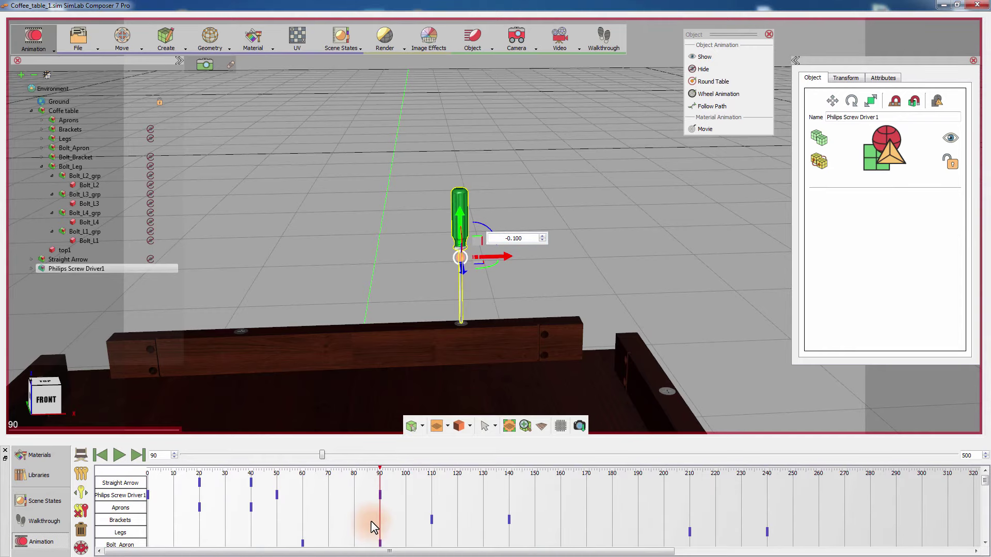
click(278, 495)
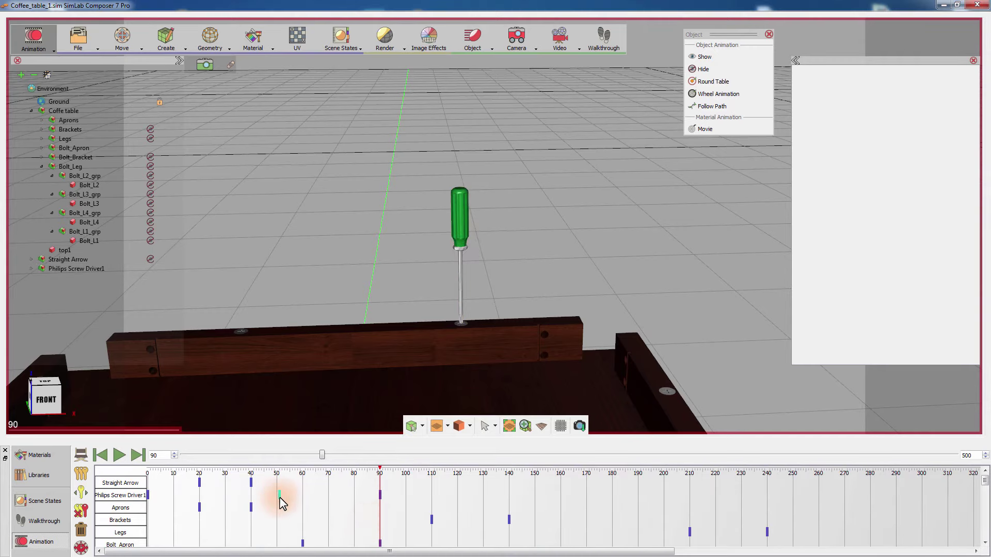
drag(279, 499, 295, 498)
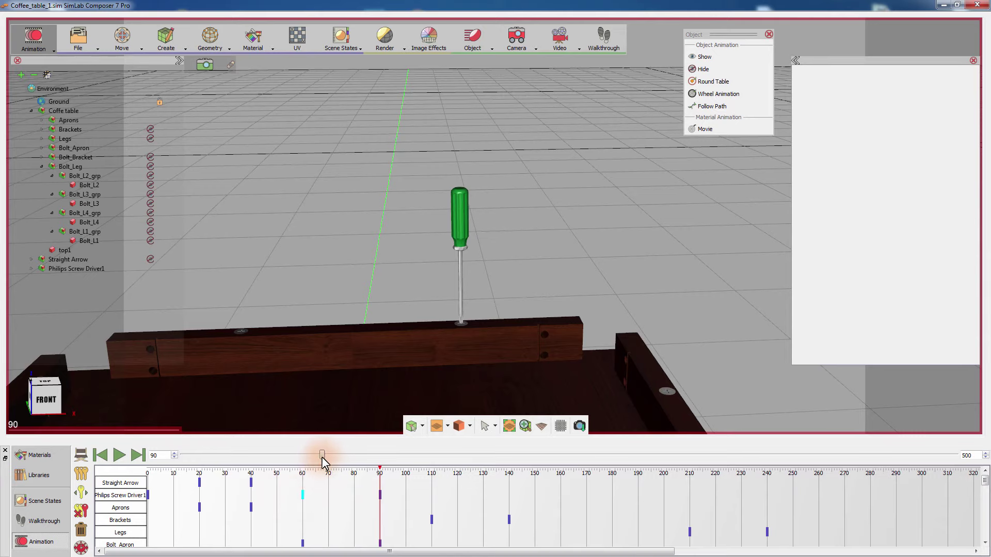
drag(321, 457, 283, 490)
middle_drag(571, 271, 677, 274)
scroll(677, 274, up, 2)
middle_drag(554, 289, 587, 323)
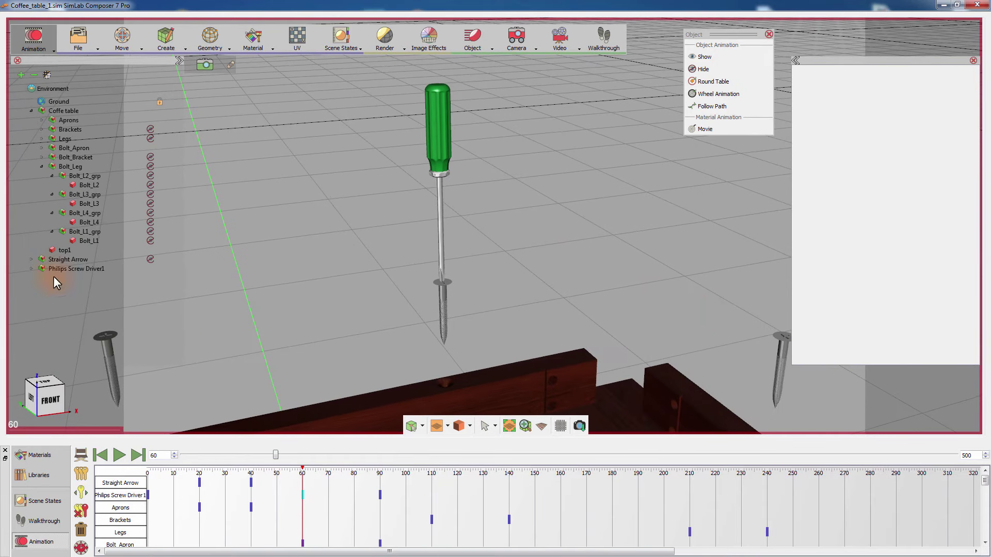
Set up a Wheel Animation for the nested Philips Screw Driver group from frame 60 to 90 with 1 clockwise revolution.
click(31, 268)
click(70, 270)
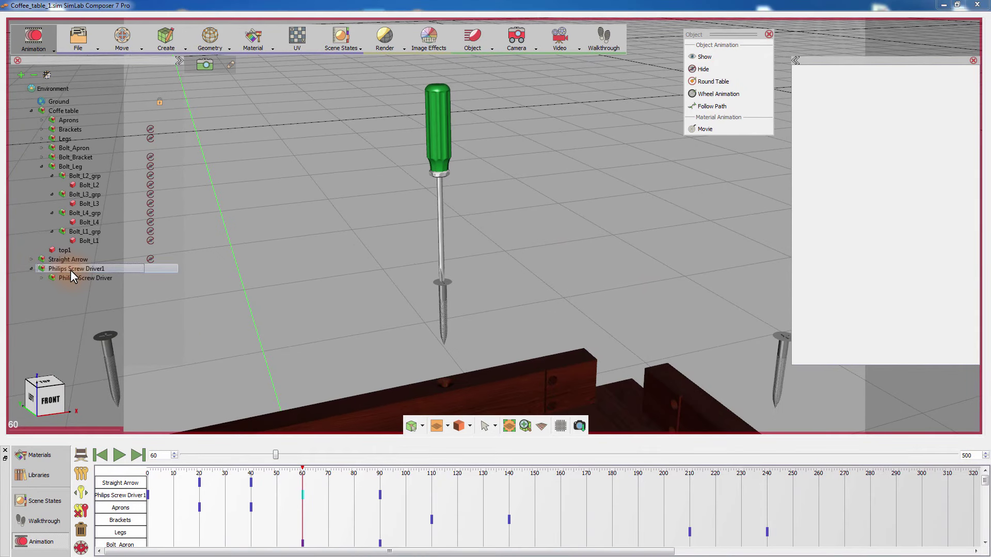
click(71, 276)
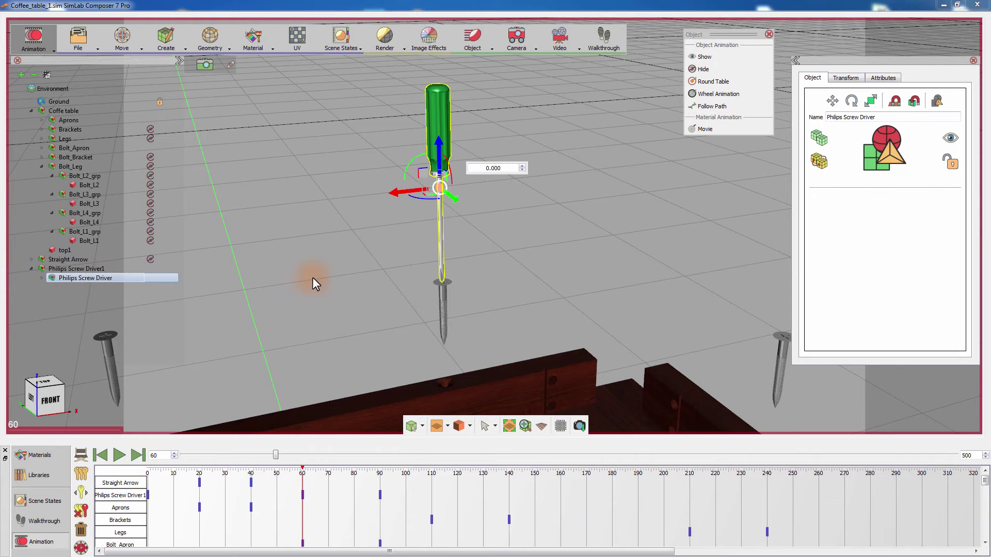
middle_drag(313, 278, 344, 289)
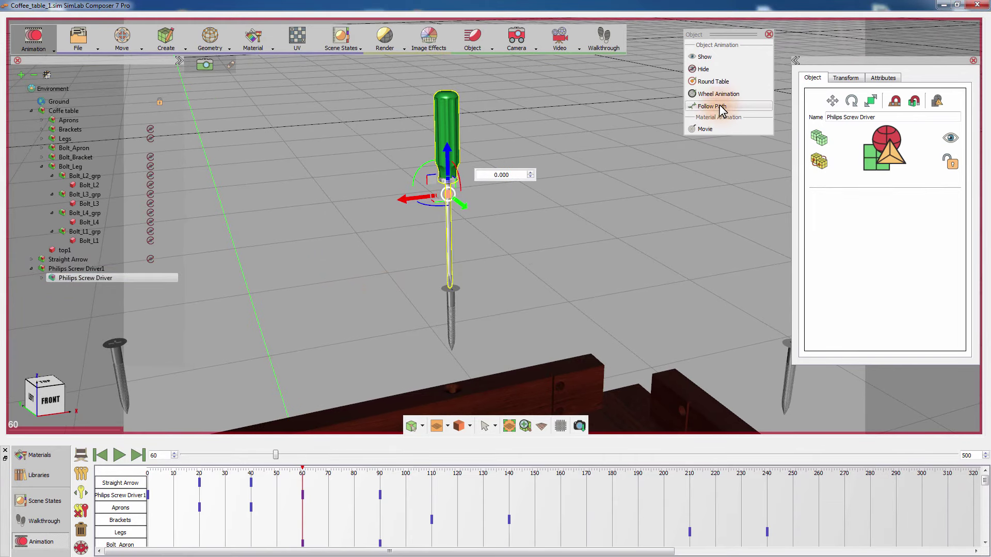
click(718, 94)
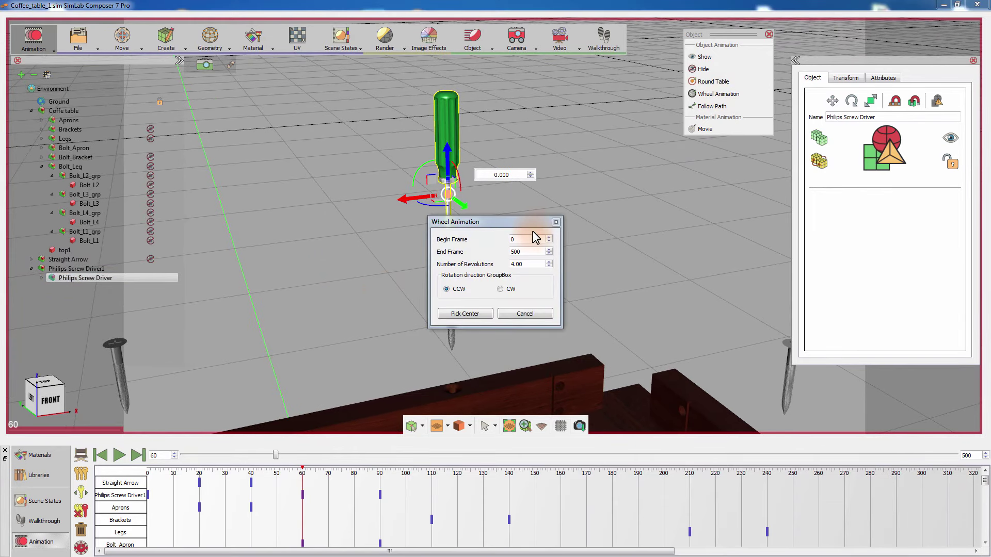
drag(525, 238, 500, 244)
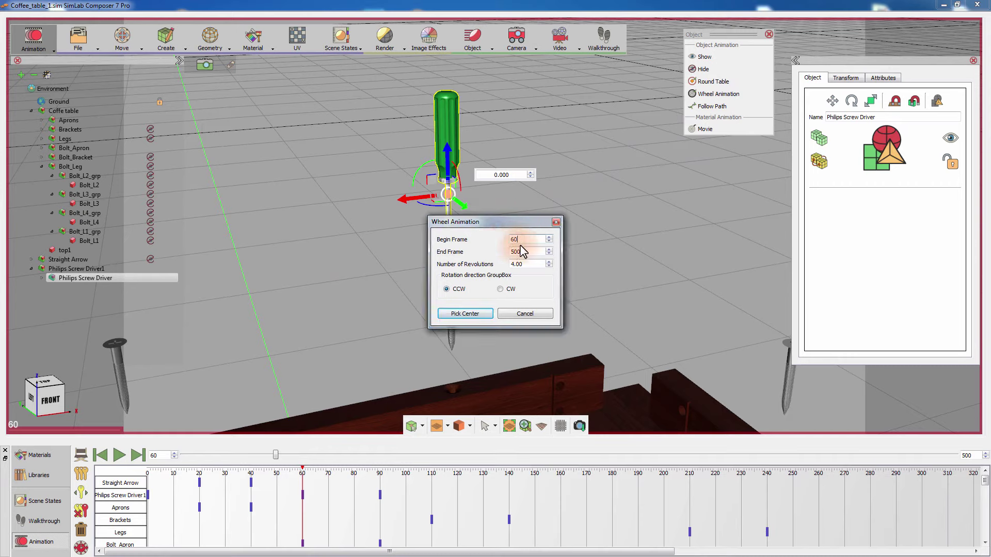
drag(526, 253, 511, 258)
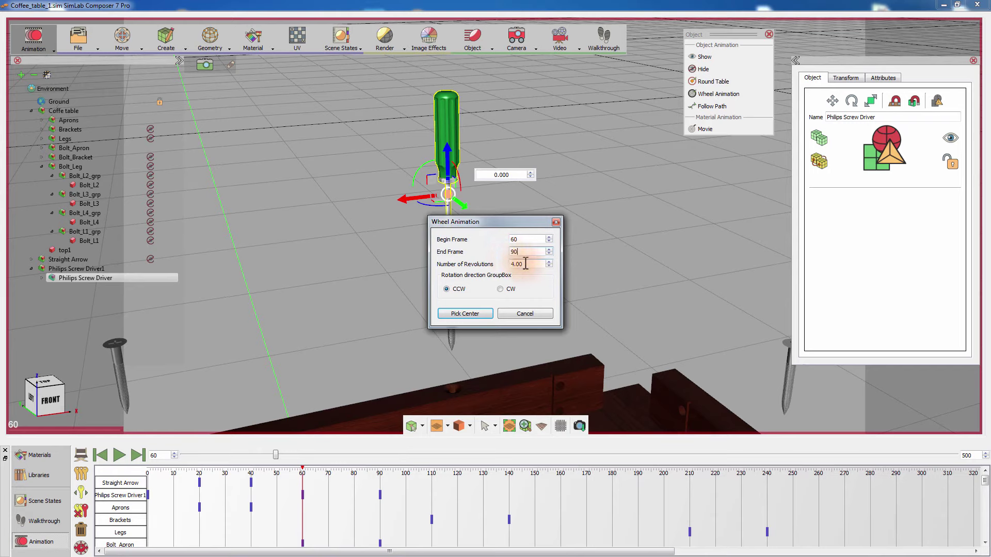
drag(526, 264, 509, 266)
click(500, 289)
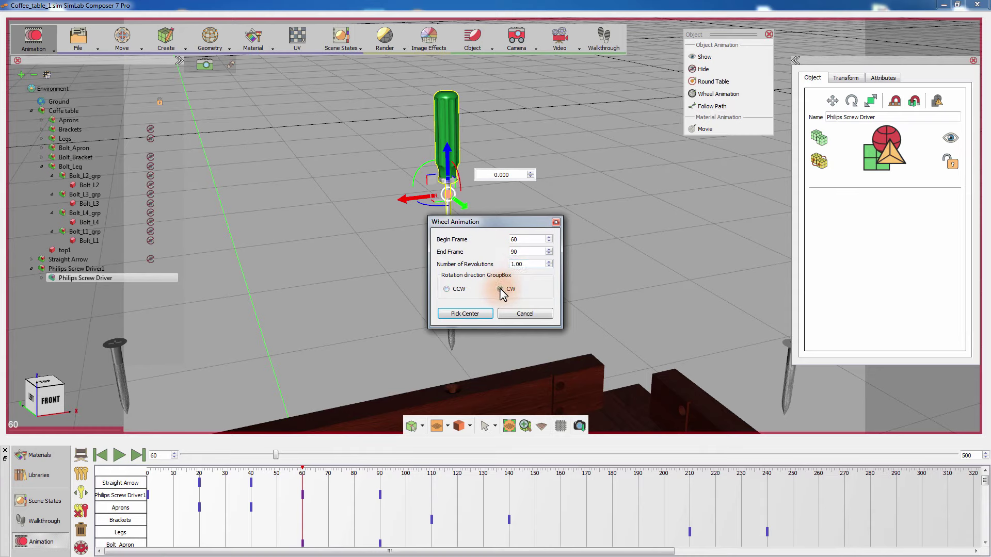
Pick the screwdriver handle's centre in an orthographic top view as the rotation centre, restore perspective, and preview the spin from frame 60.
click(464, 314)
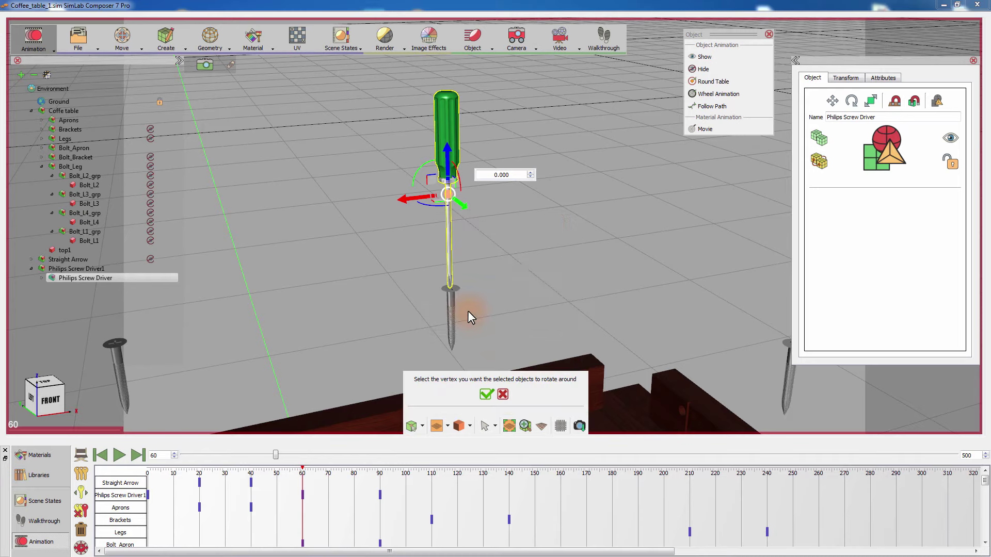
scroll(510, 262, up, 3)
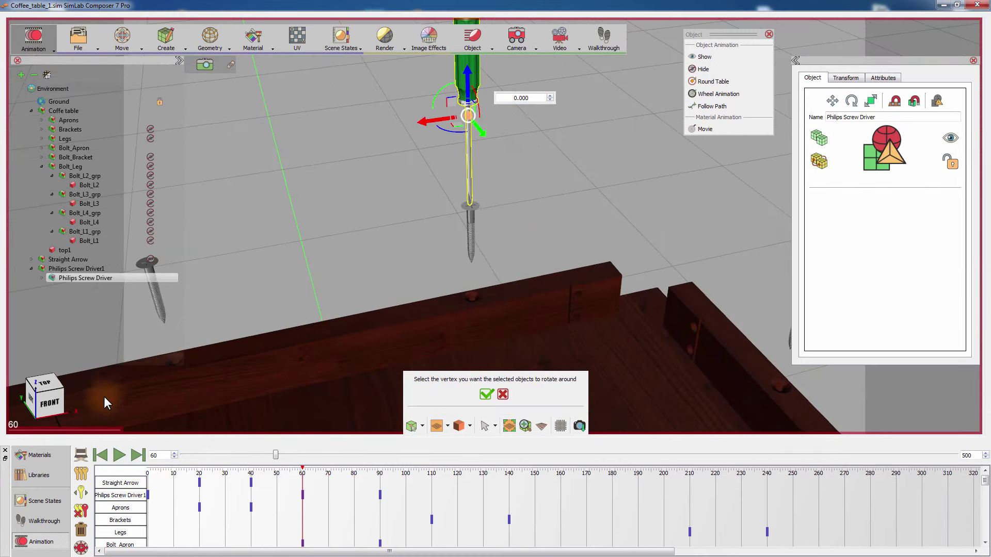
click(51, 386)
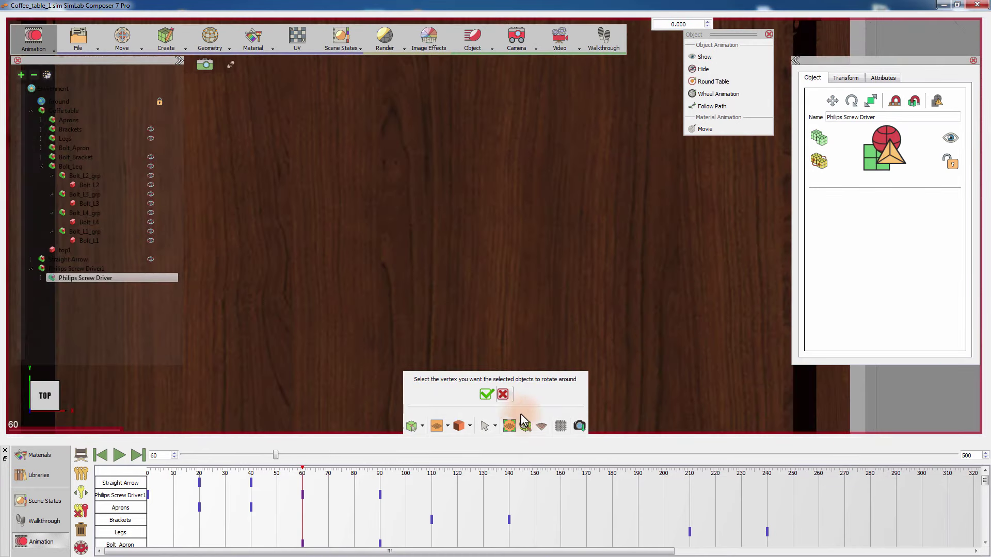
click(541, 426)
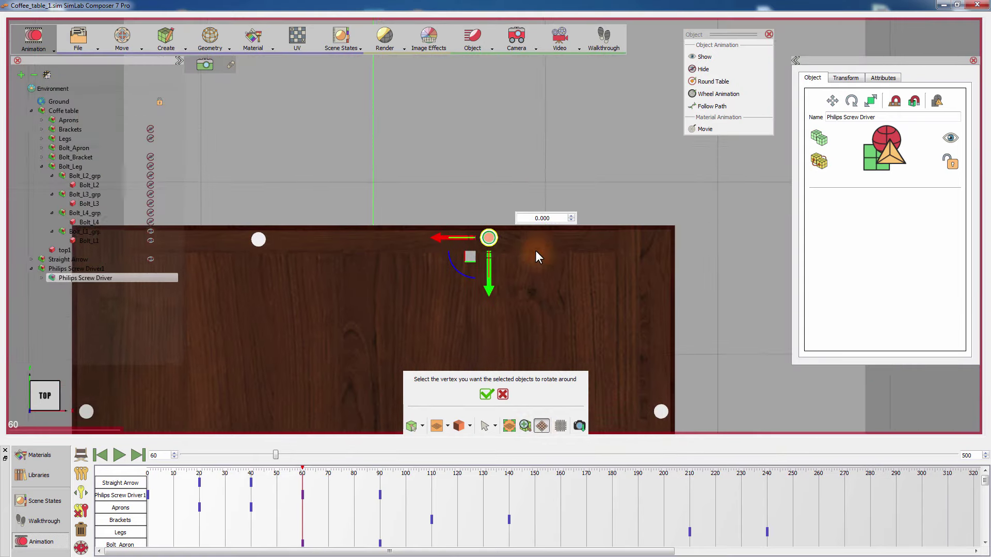
scroll(541, 308, up, 4)
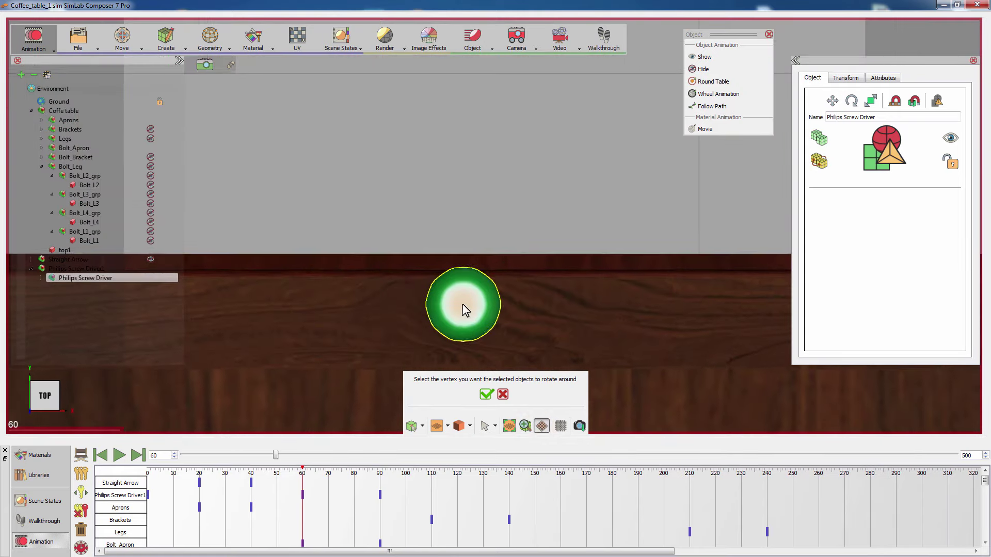
scroll(463, 287, down, 1)
click(463, 290)
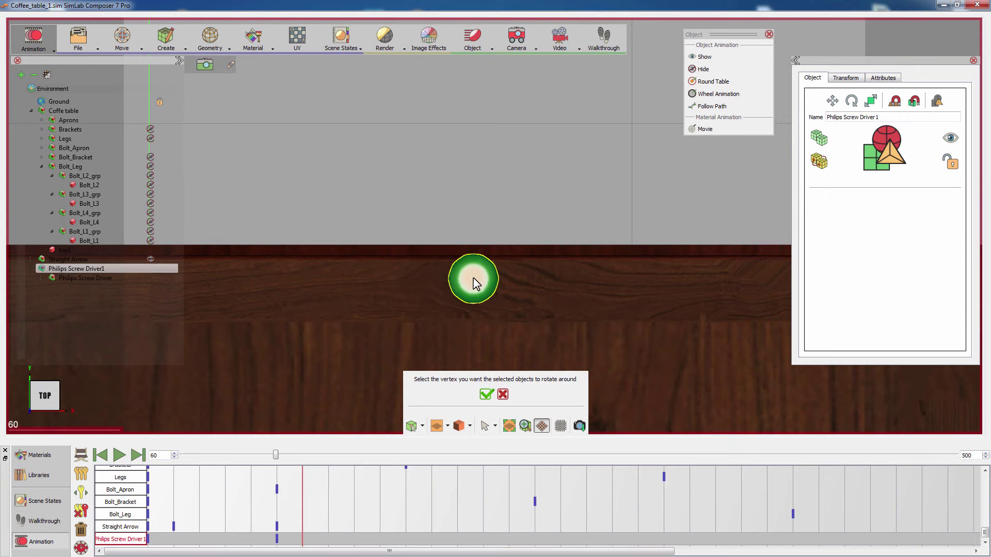
click(473, 278)
click(491, 388)
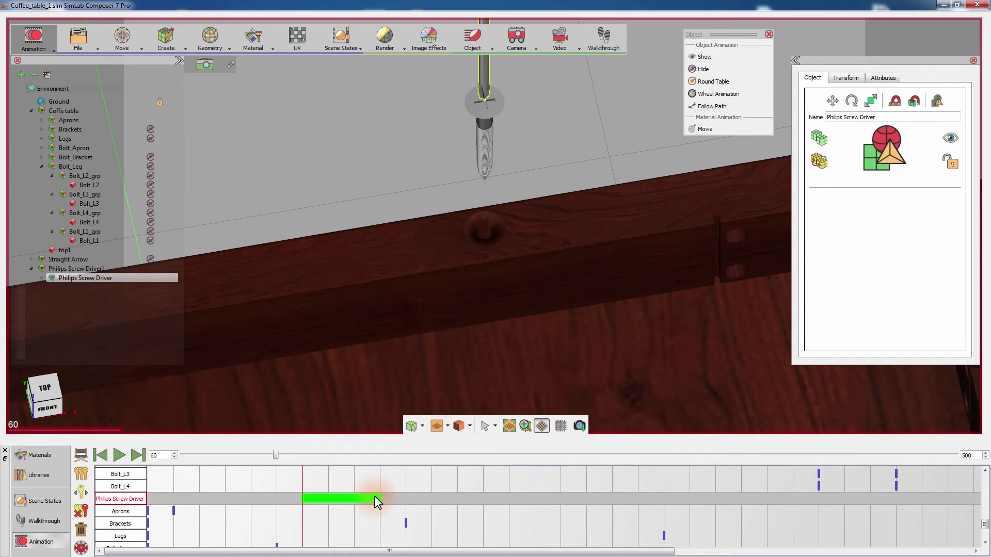
click(541, 426)
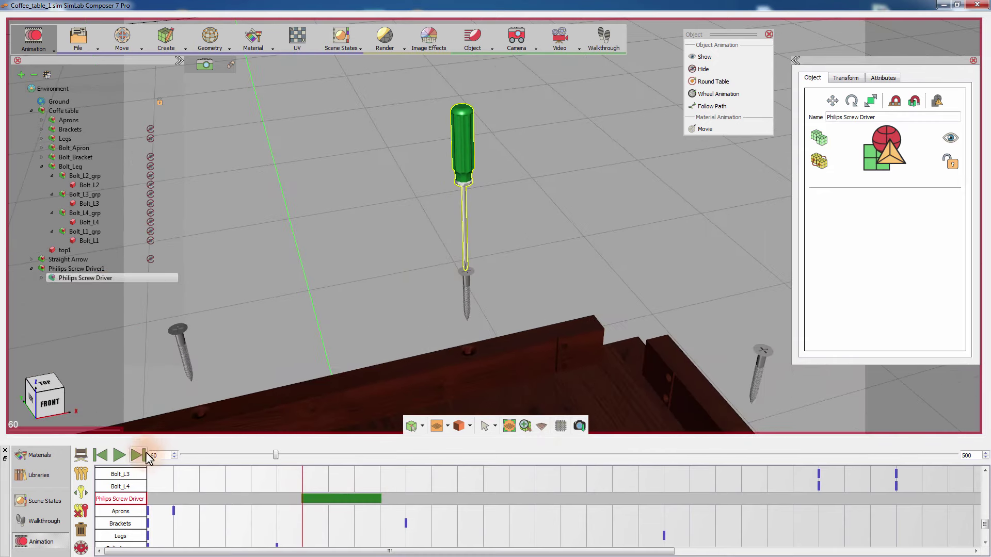
click(121, 455)
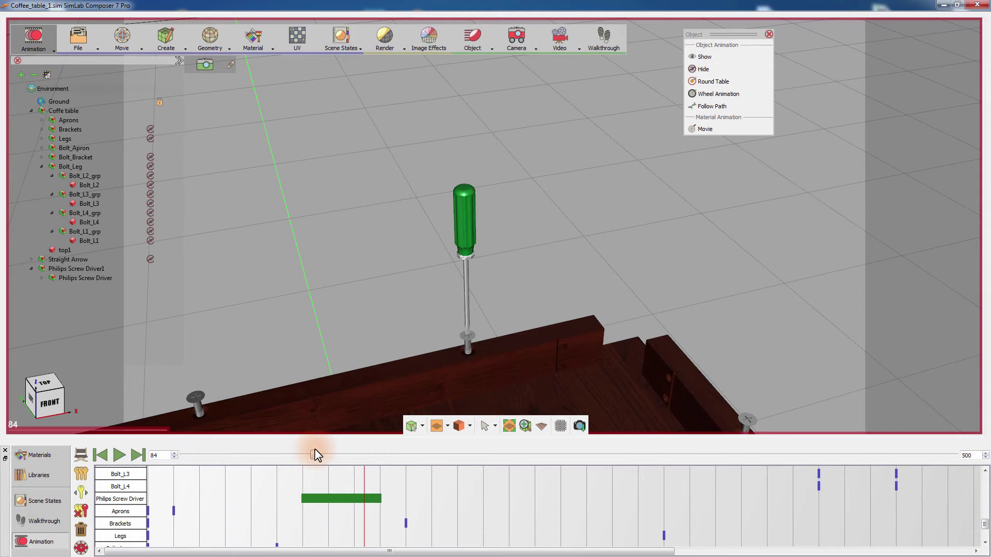
drag(313, 456, 276, 456)
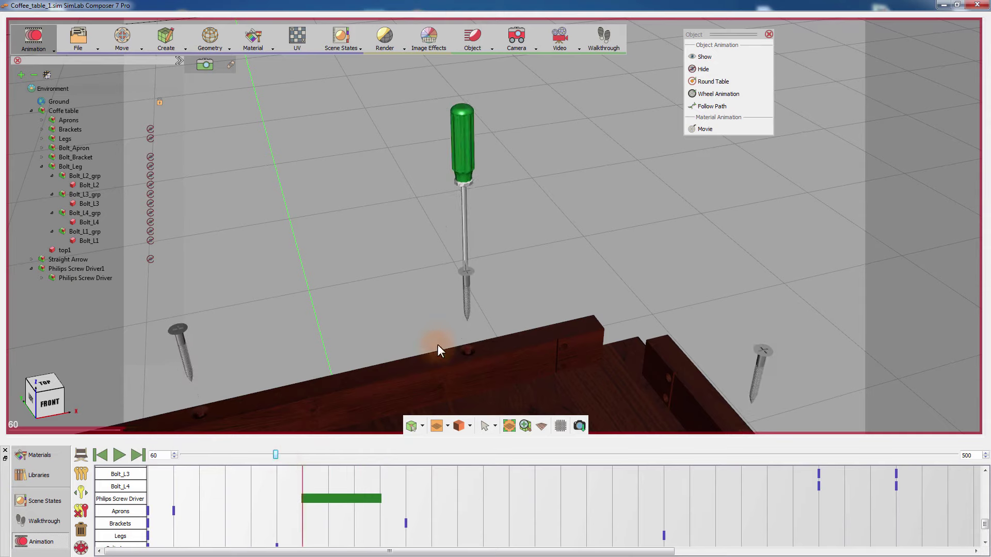
Apply a Wheel Animation to Bolt_A4_grp, frames 60 to 90, 1 clockwise revolution around the bolt head's centre, and play it.
double_click(468, 287)
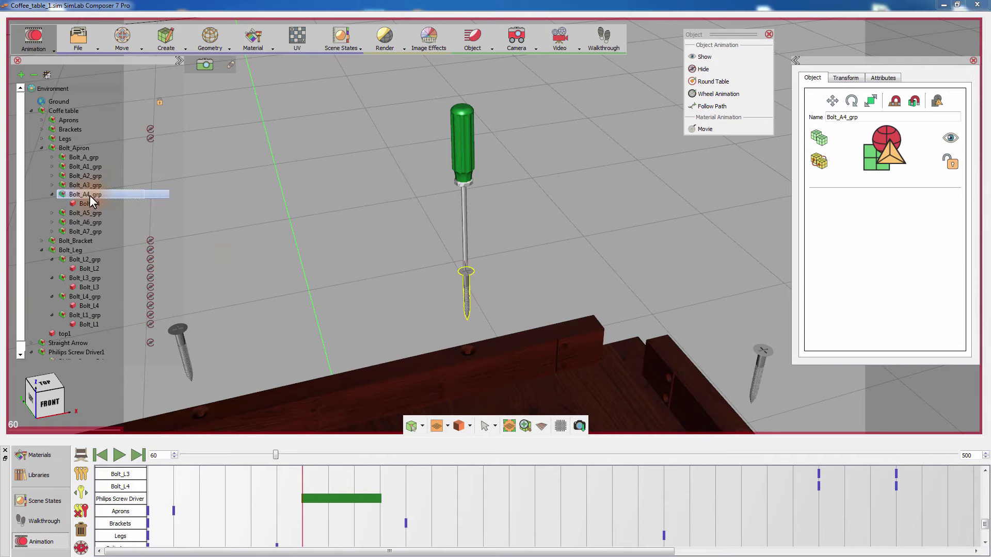
click(717, 94)
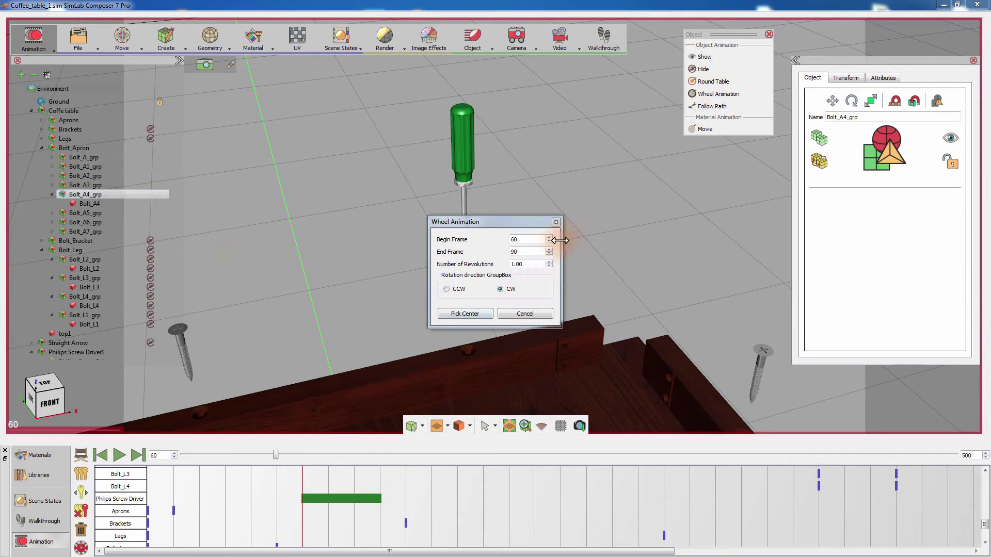
click(471, 314)
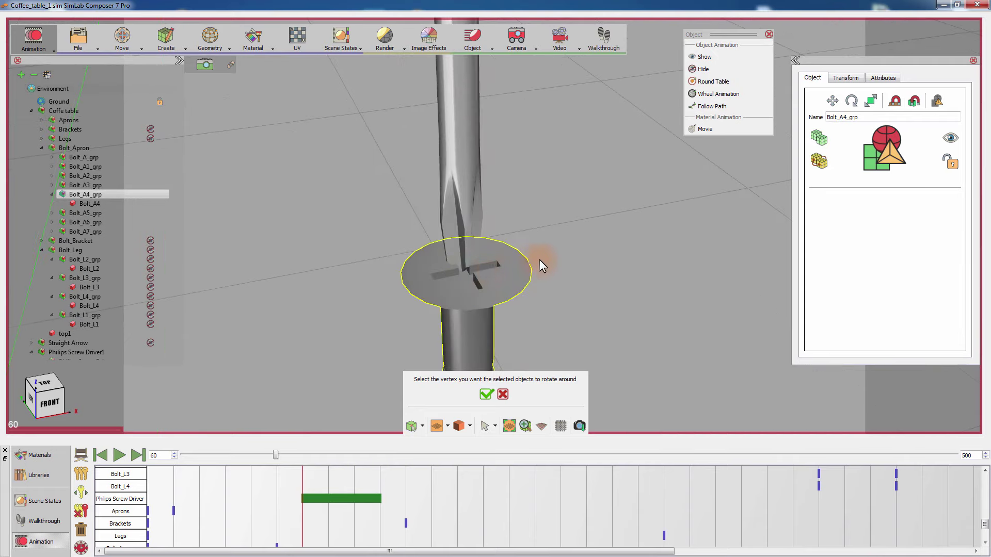
middle_drag(525, 272, 483, 337)
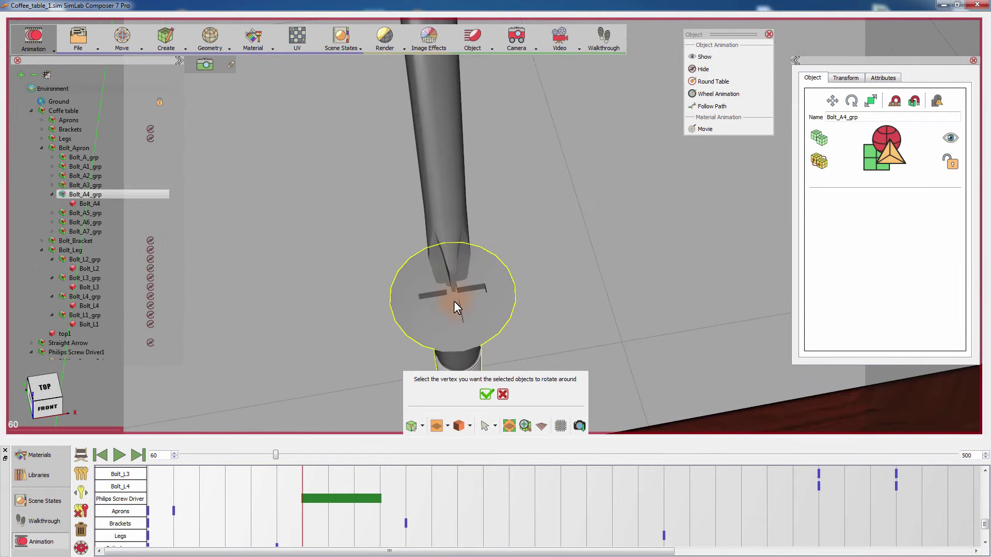
click(454, 297)
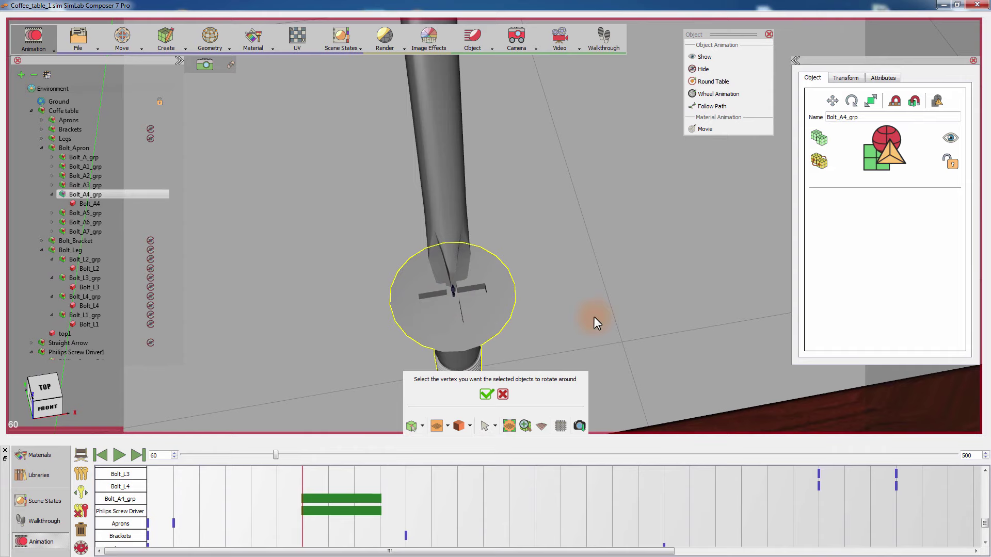
click(487, 392)
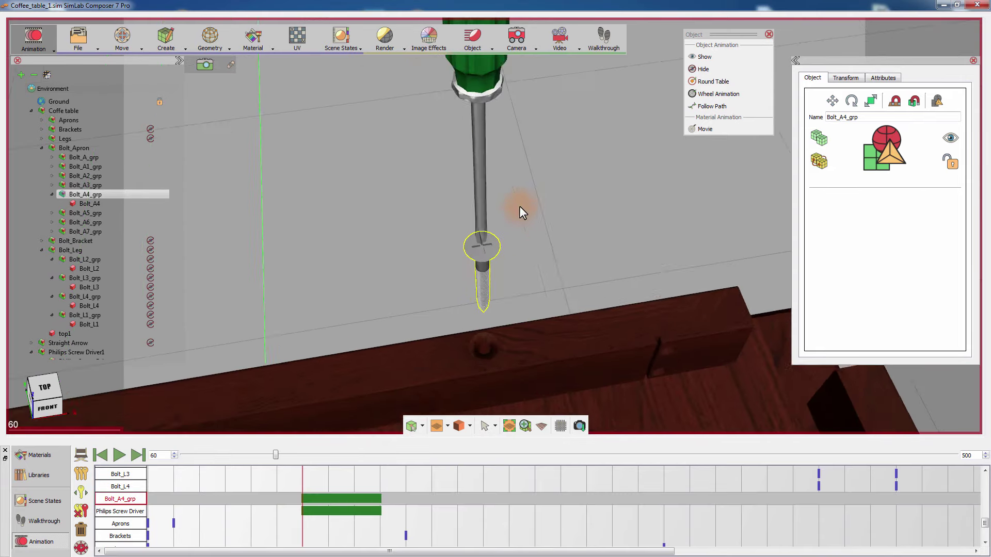
click(119, 457)
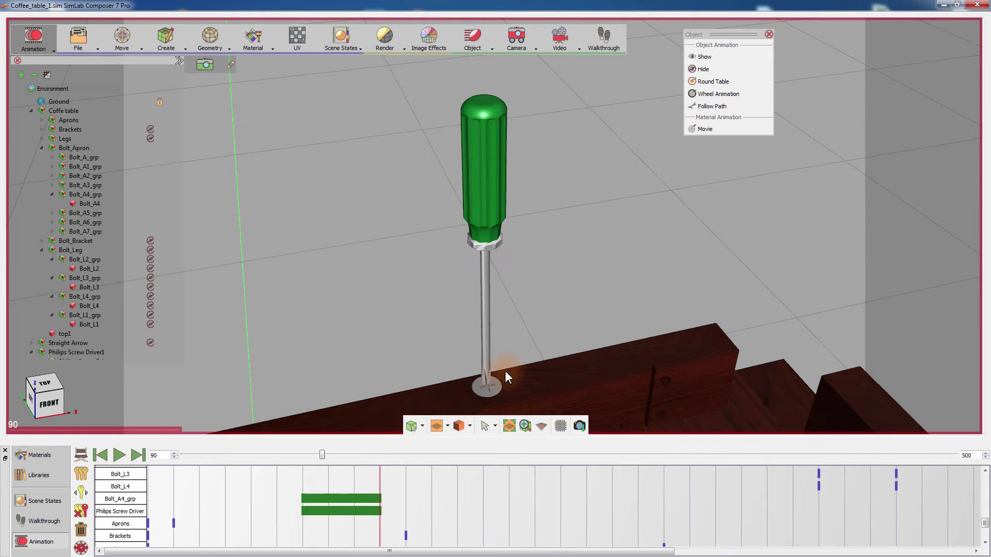
Hide Philips Screw Driver1 from frame 100 onward with a Hide object animation at that frame.
scroll(563, 302, down, 3)
drag(322, 456, 339, 458)
click(501, 176)
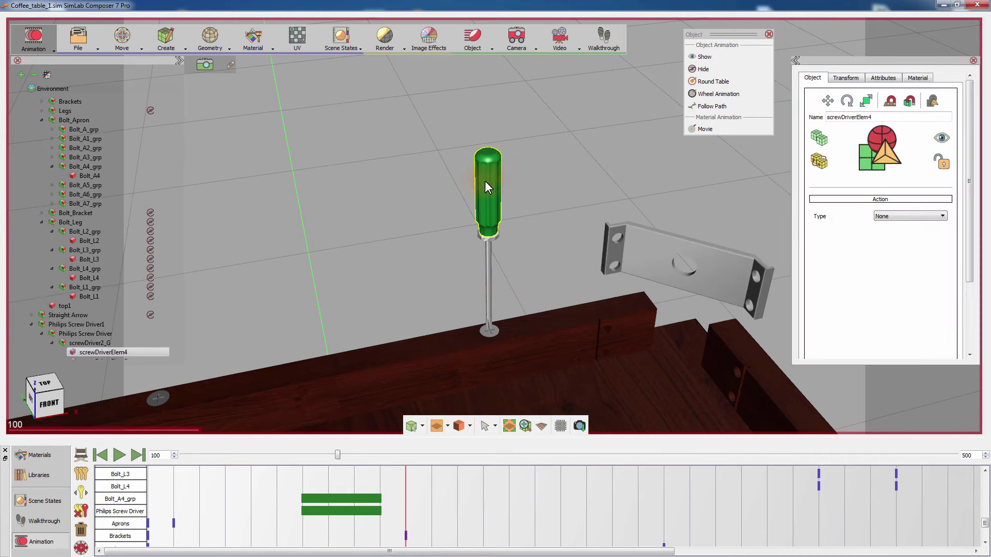
click(69, 326)
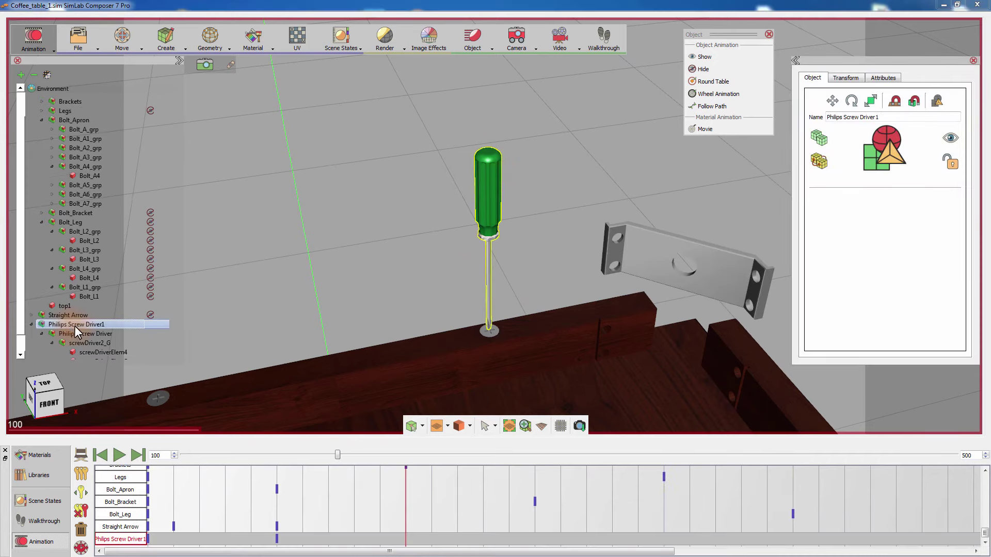
click(700, 69)
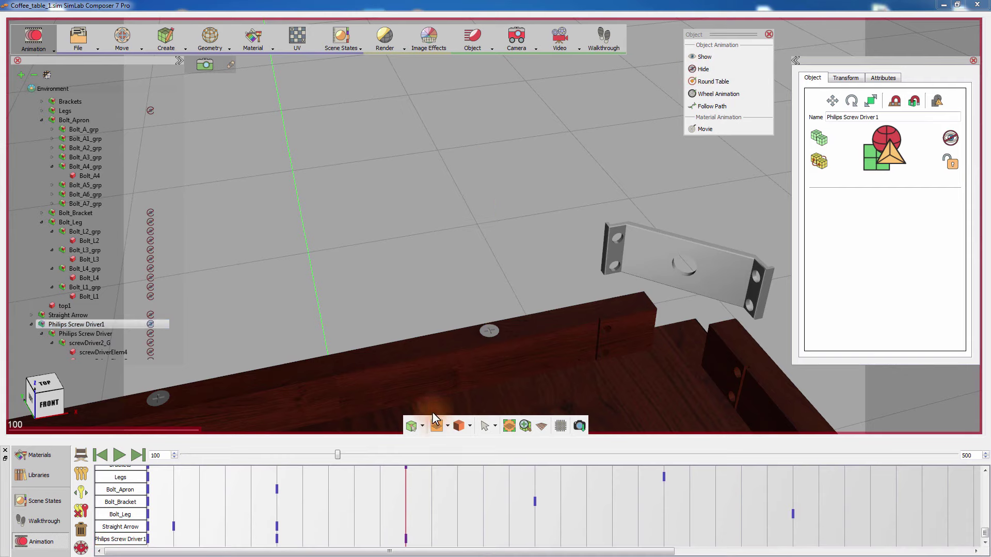
Go to frame 150 to view the corner bracket bolts and add a Rotating Arrow from the Symbols library to the scene.
drag(337, 454, 414, 454)
middle_drag(494, 336, 562, 271)
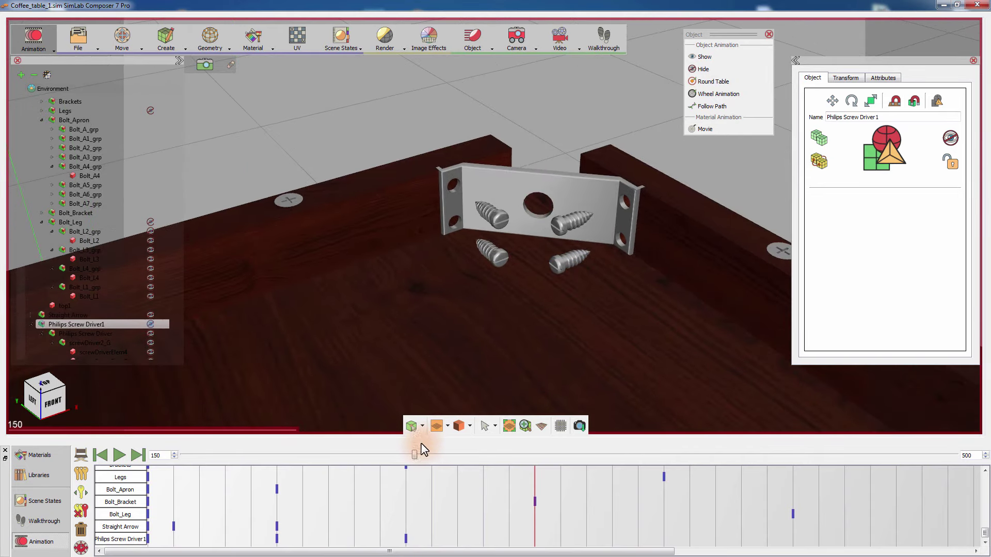
mouse_move(415, 455)
mouse_down()
mouse_move(438, 460)
mouse_move(415, 460)
mouse_up()
click(55, 473)
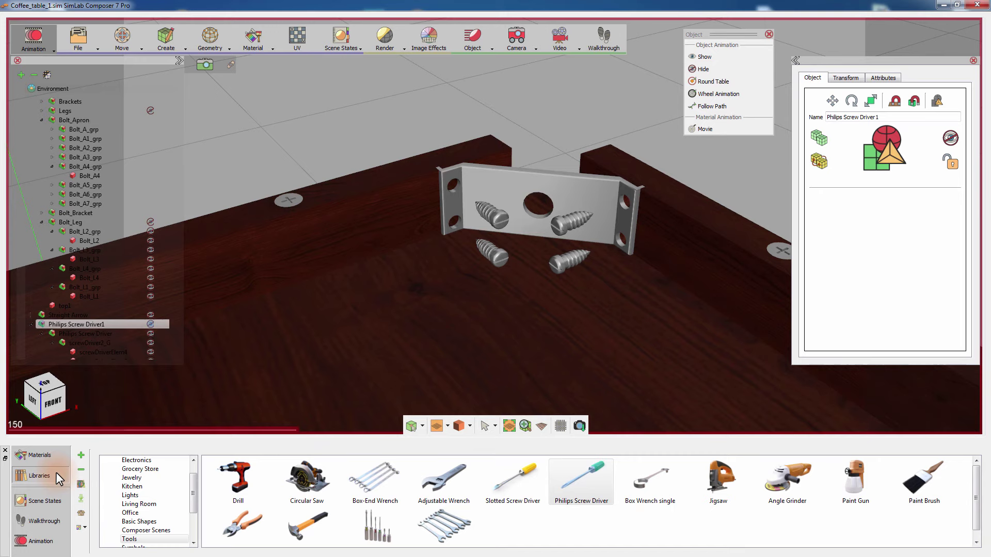
scroll(170, 518, down, 2)
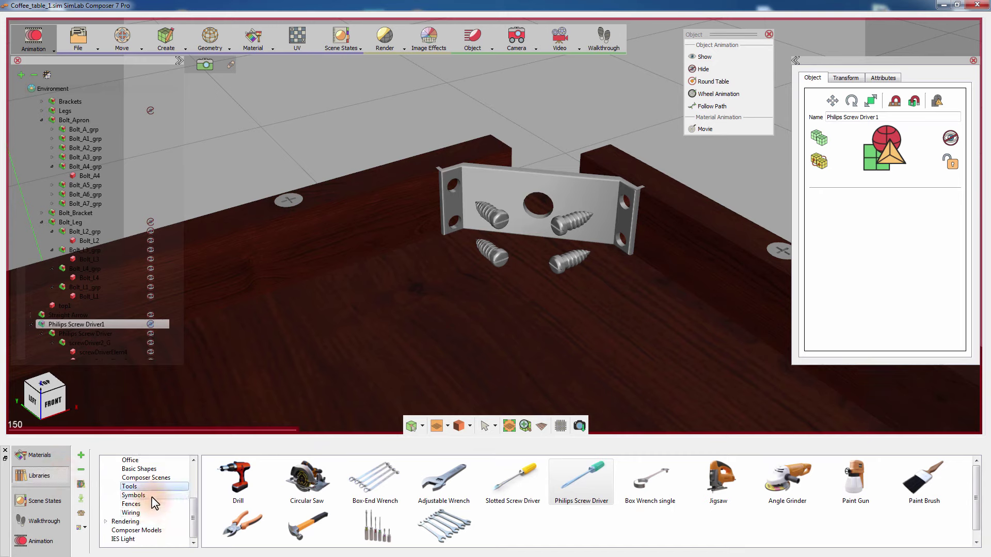
click(135, 496)
drag(235, 488, 383, 348)
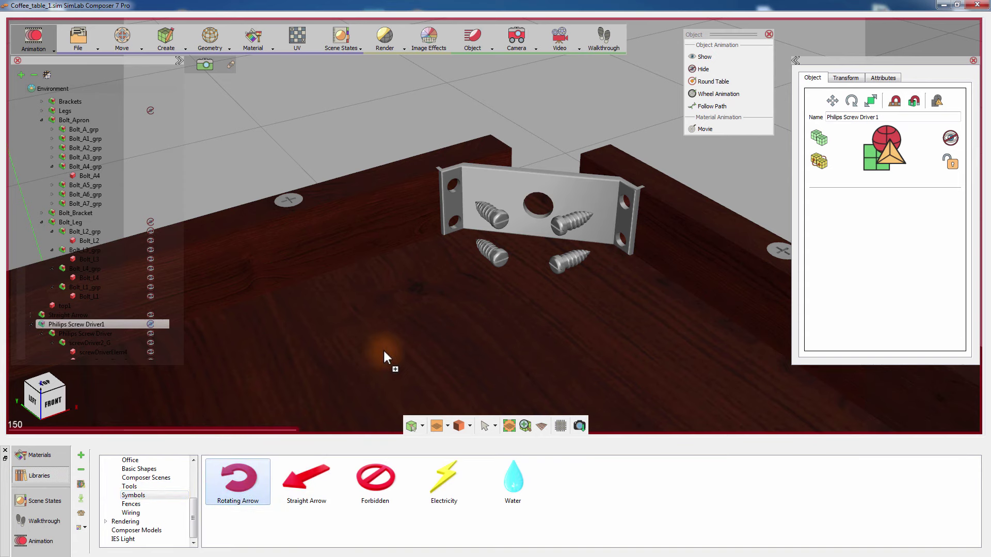
Turn the Rotating Arrow upright and set its rotation to 180 degrees.
middle_drag(447, 322, 457, 297)
drag(456, 296, 432, 116)
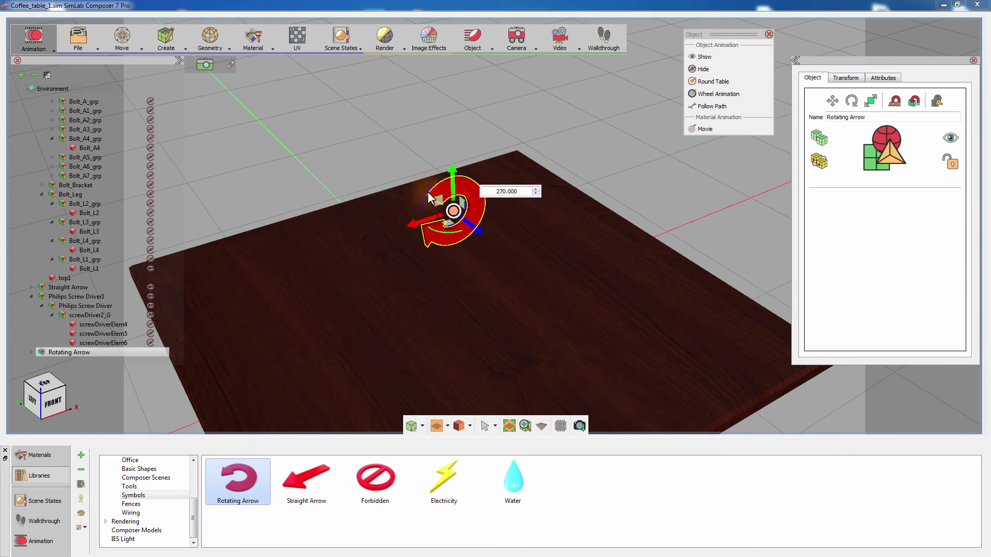
text(180)
key(Return)
middle_drag(516, 235, 510, 259)
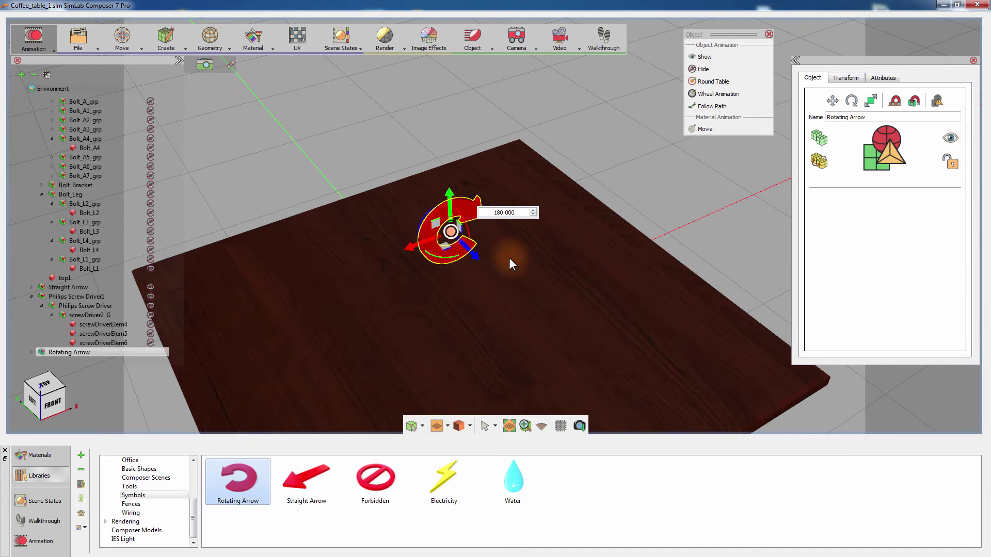
Return to frame 150 in the animation timeline and move the Rotating Arrow to the bracket in the table's back corner.
click(52, 539)
drag(182, 455, 414, 442)
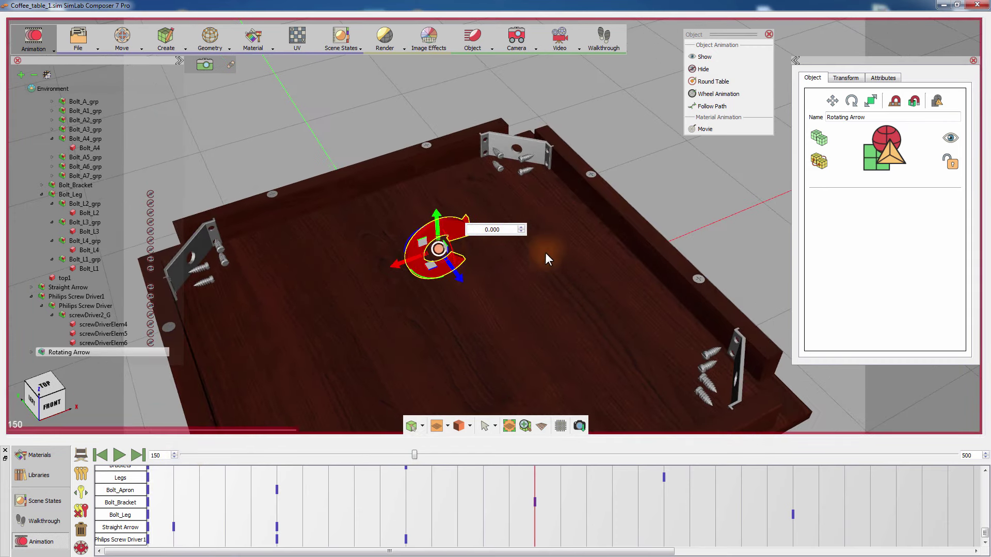
drag(405, 262, 539, 212)
drag(599, 226, 522, 184)
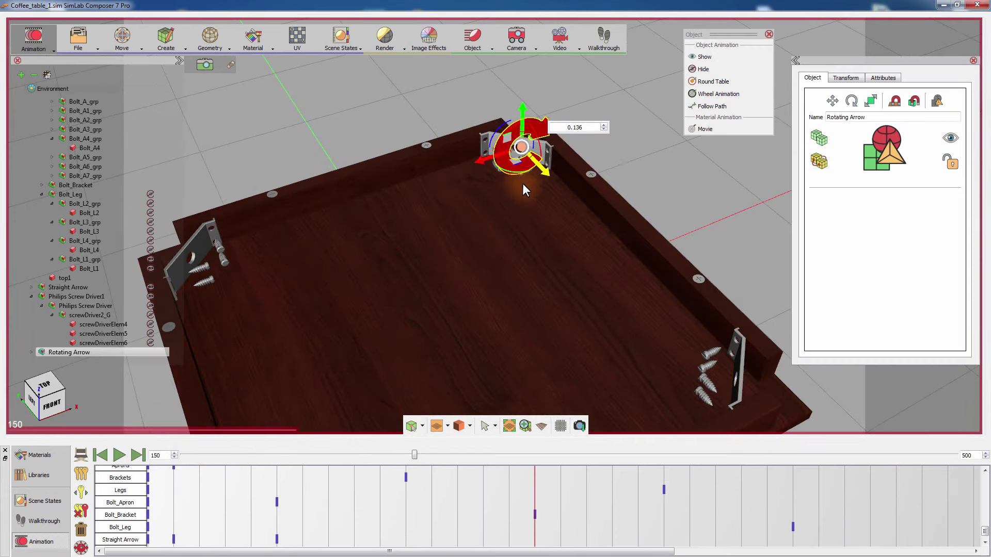
drag(516, 116, 505, 143)
Scale the Rotating Arrow down to about 0.28 and place it in front of the bracket's lower-left bolt.
scroll(513, 154, up, 4)
drag(511, 239, 317, 176)
drag(477, 315, 390, 192)
drag(354, 95, 497, 192)
drag(532, 257, 450, 245)
scroll(541, 249, up, 3)
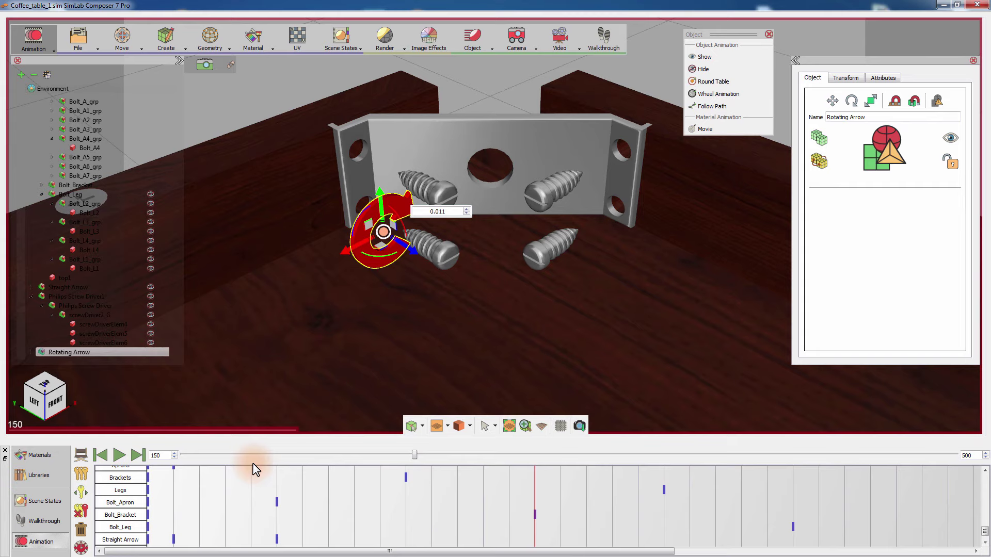
Hide the Rotating Arrow at frame 0 and make it show at frame 150.
double_click(159, 456)
text(0)
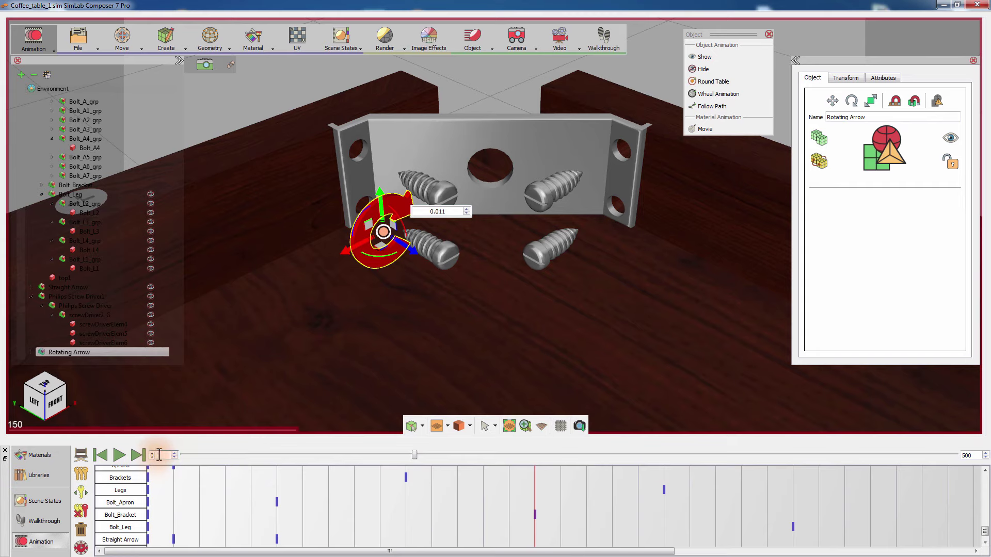
key(Return)
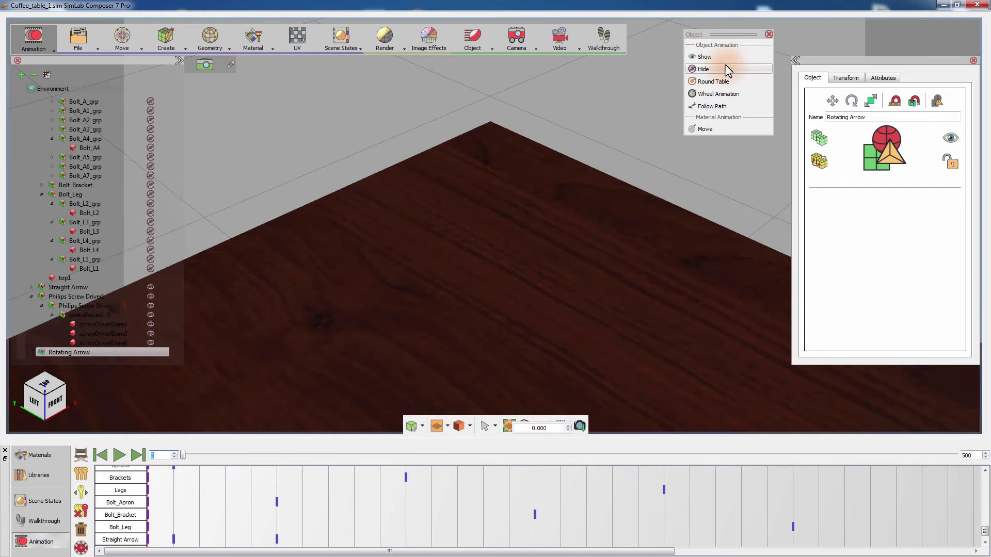
click(727, 69)
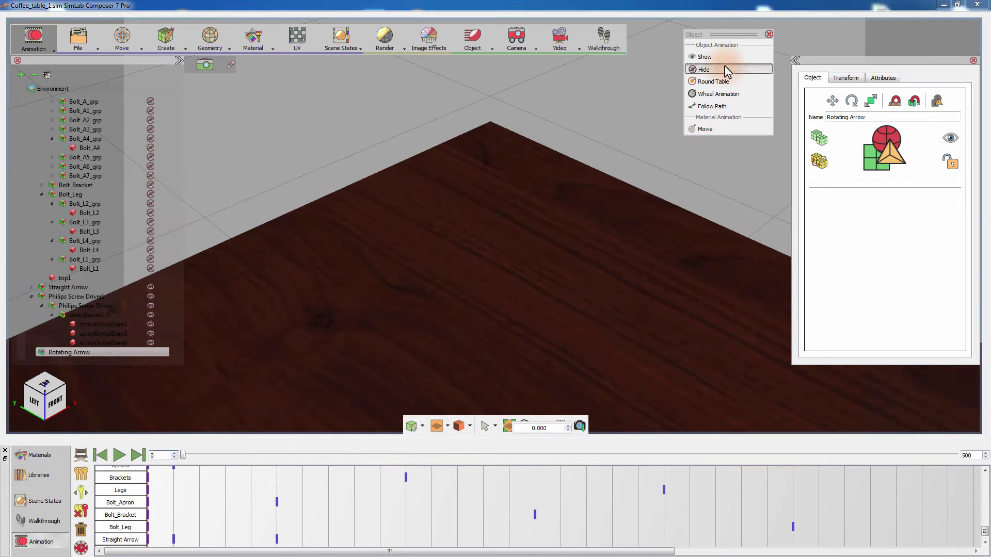
click(138, 455)
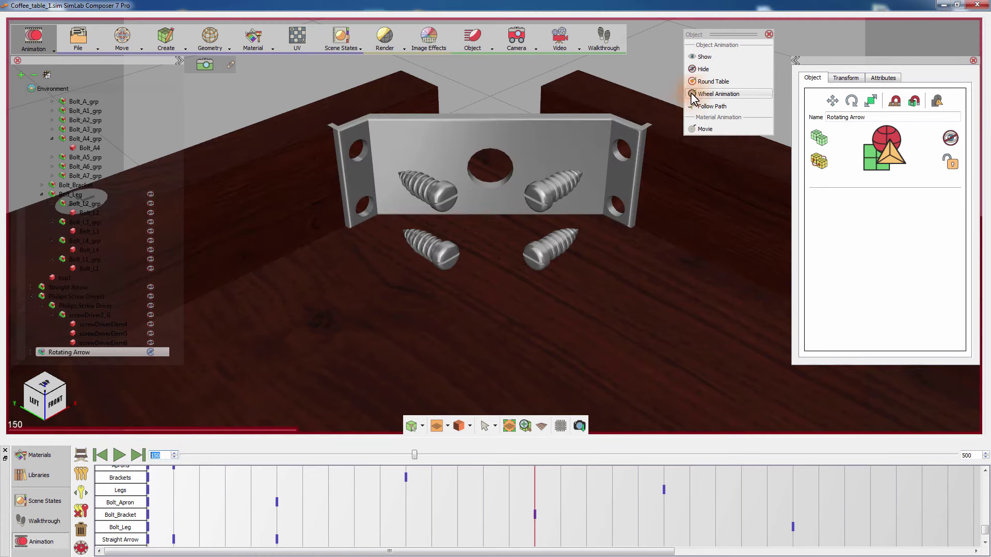
click(705, 57)
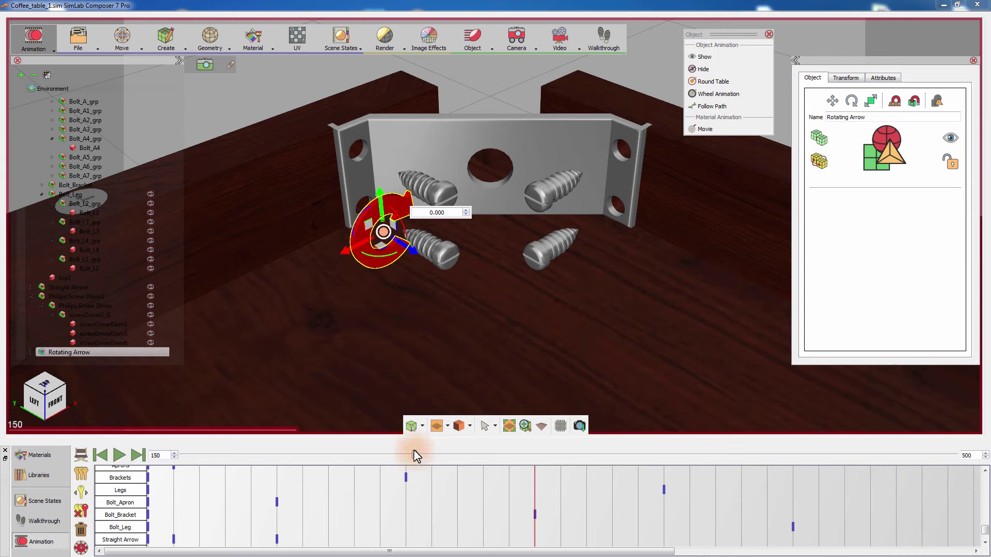
Apply a Wheel Animation to the Rotating Arrow, frames 60 to 90, 1 clockwise revolution, picking the arrow's centre in front view.
click(718, 94)
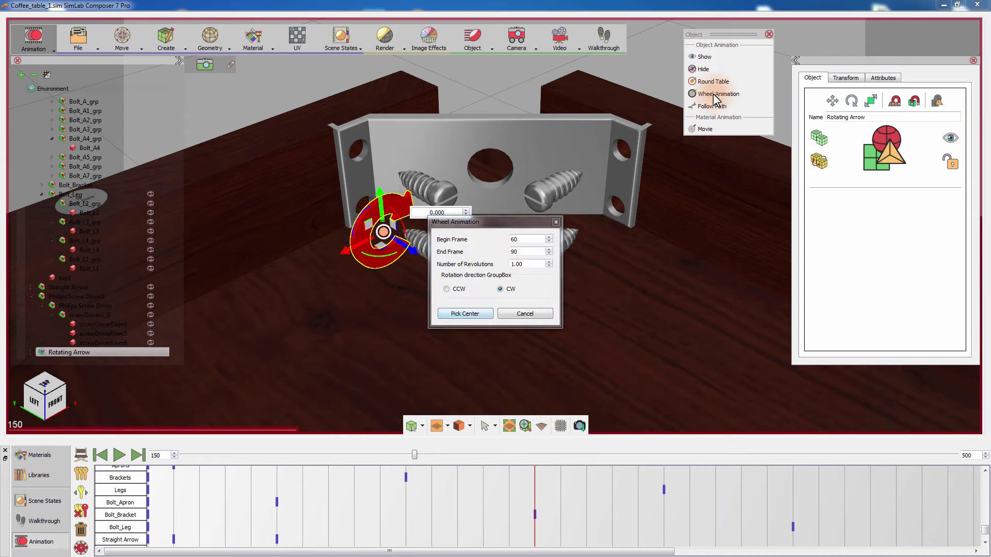
click(482, 314)
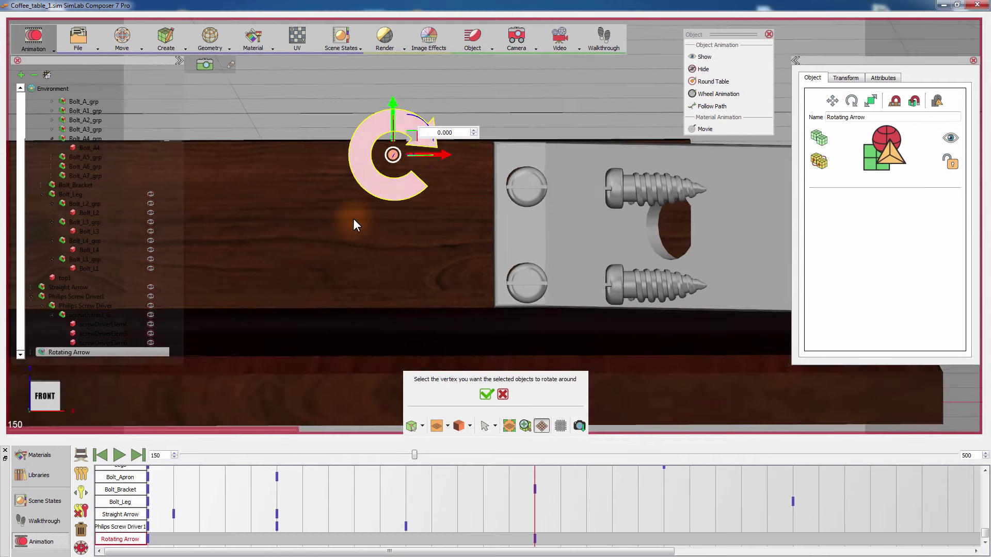
click(391, 149)
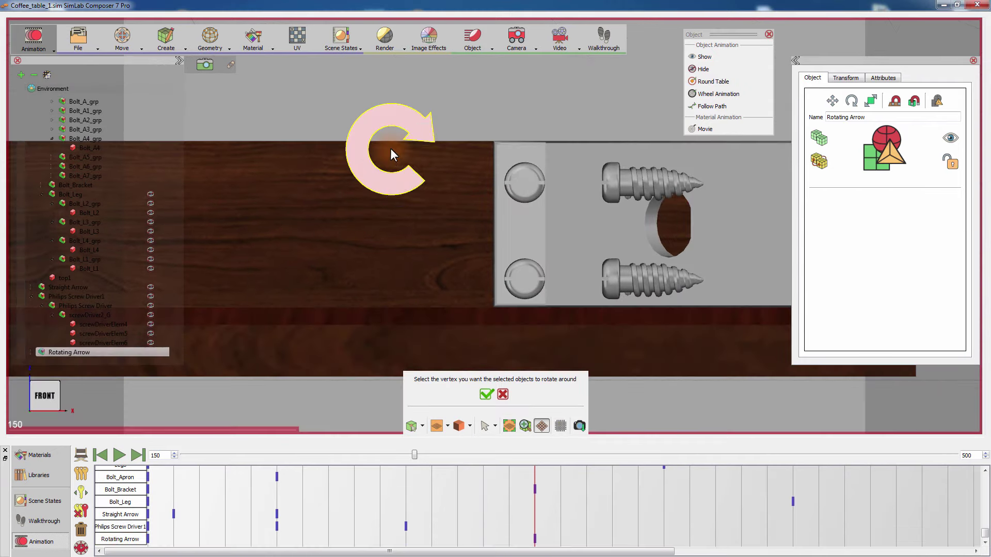
click(406, 184)
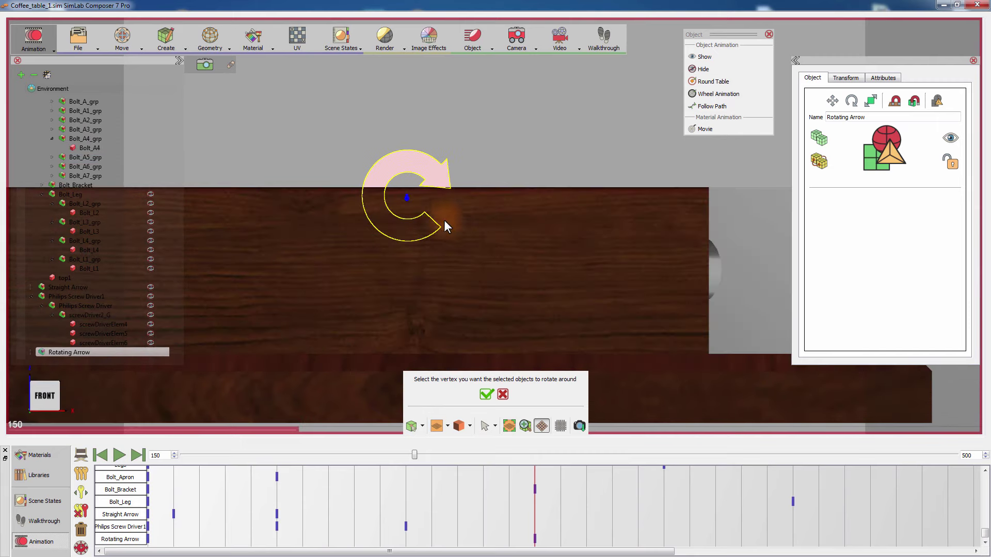
click(486, 394)
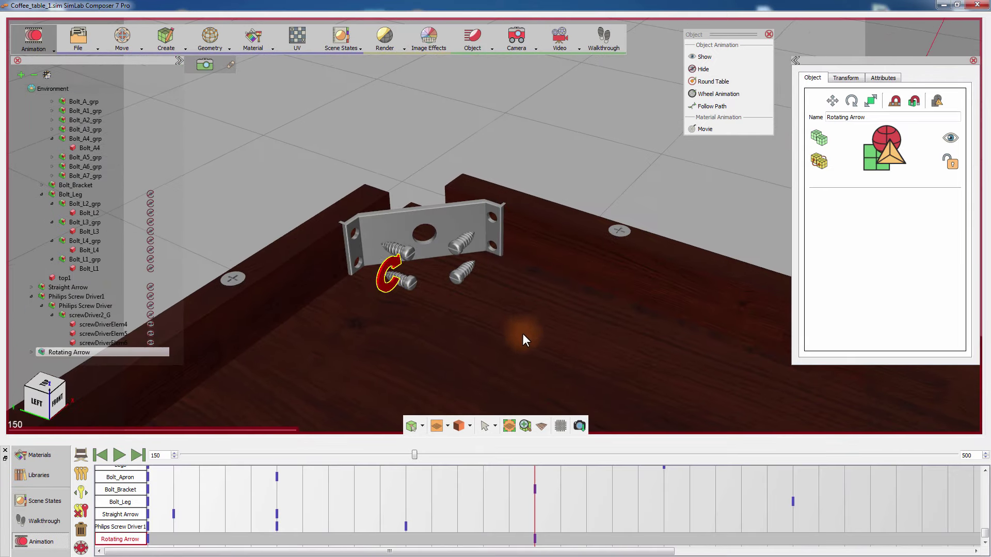
Play the animation from frame 150 and check the Rotating Arrow as the bracket bolts move in.
drag(416, 454, 416, 454)
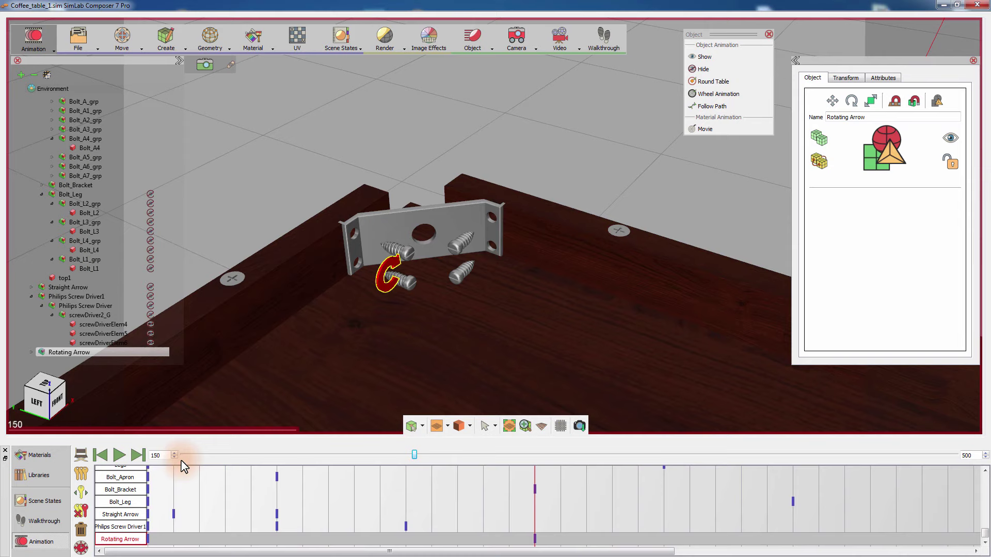
click(119, 456)
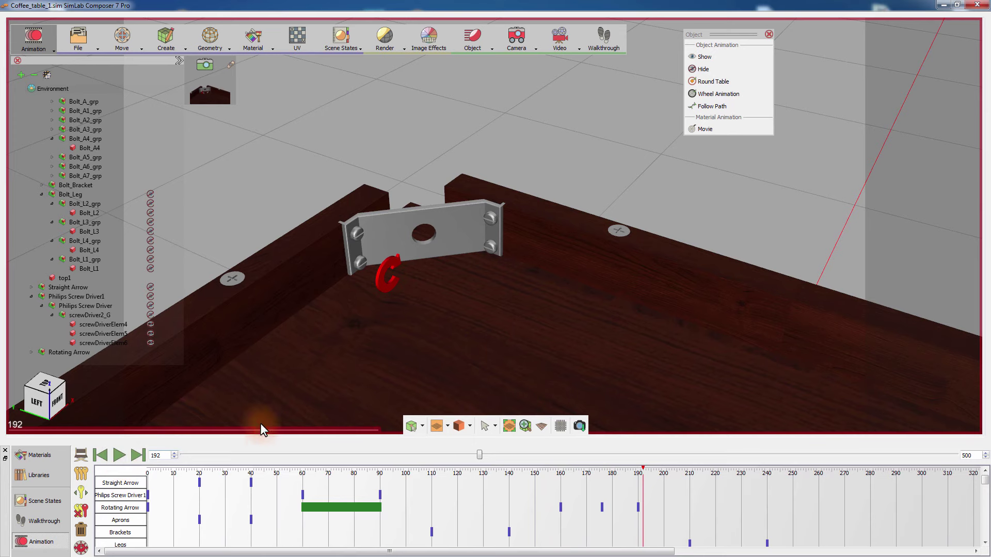
drag(543, 342, 579, 382)
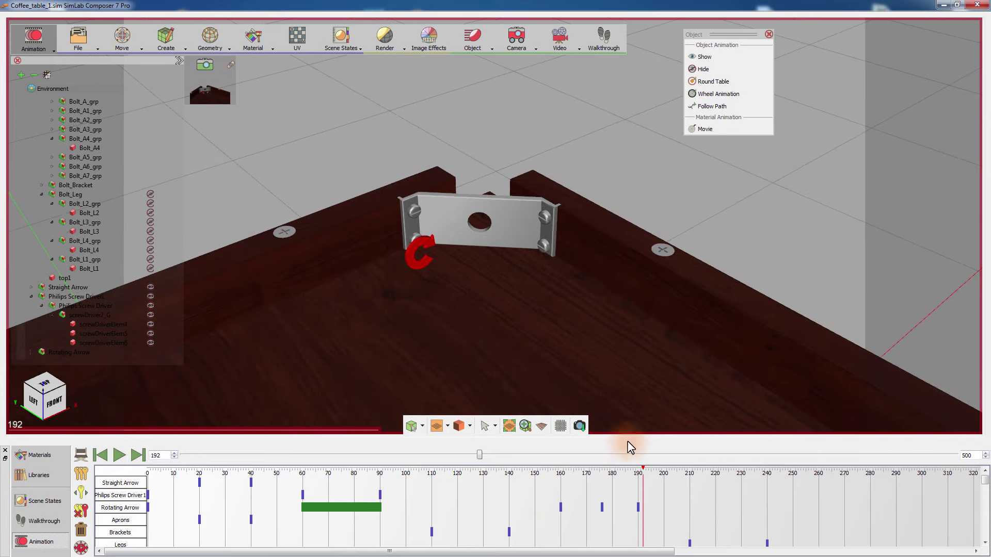
click(122, 460)
Hide the Rotating Arrow at frame 200 with a Hide object animation.
drag(487, 455, 491, 456)
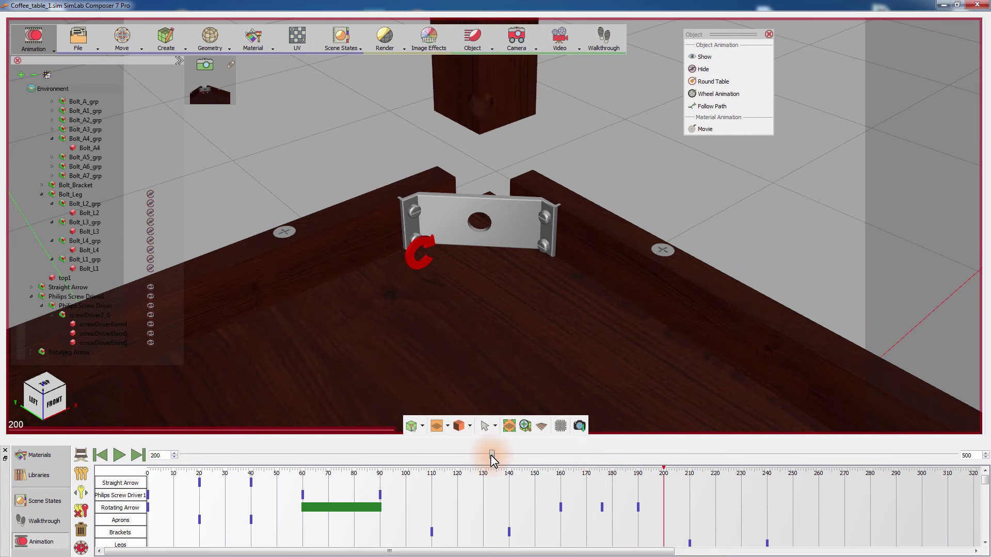
click(120, 508)
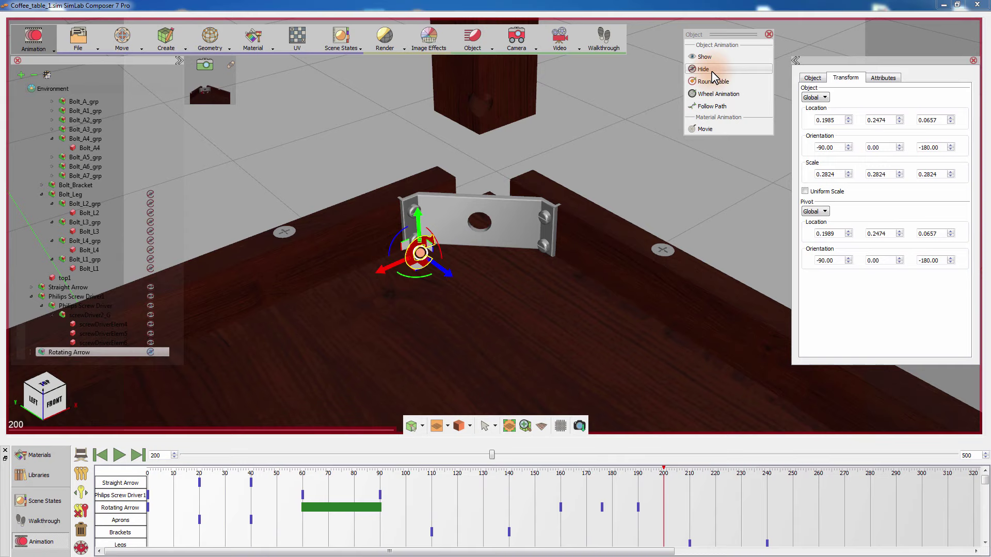
click(445, 365)
Examine the assembled table at frame 260 from several angles and replay the whole animation from the start.
drag(491, 457, 568, 447)
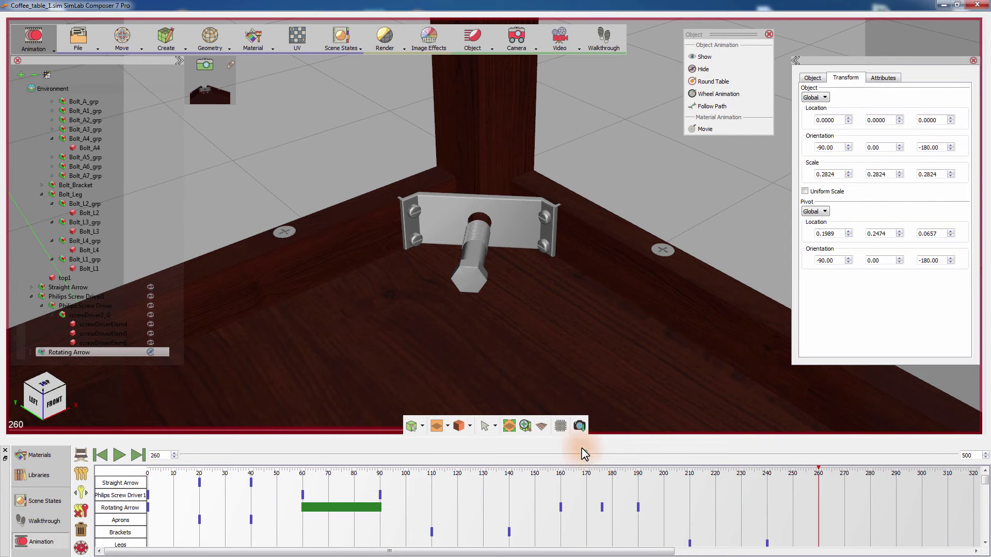
scroll(544, 362, down, 10)
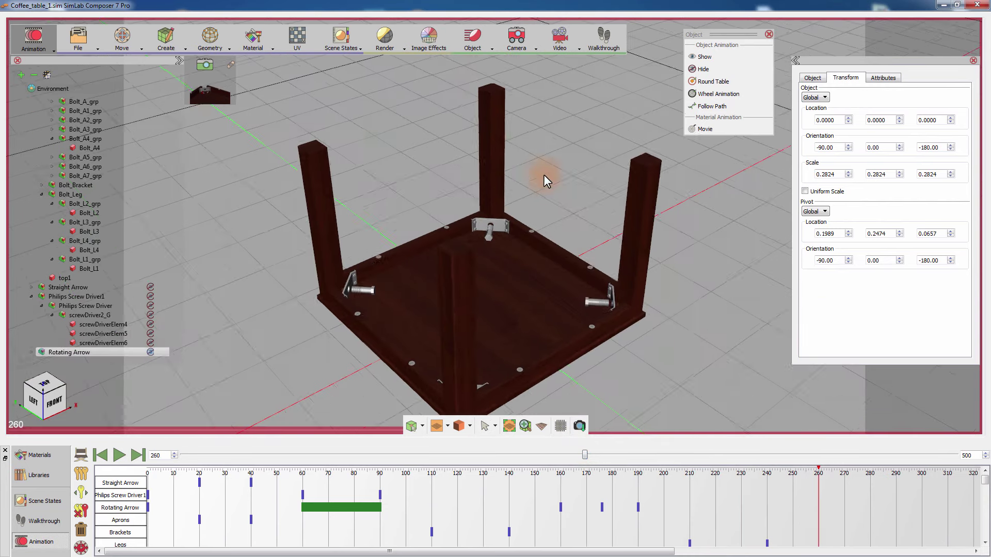
scroll(494, 233, up, 3)
drag(494, 233, 599, 237)
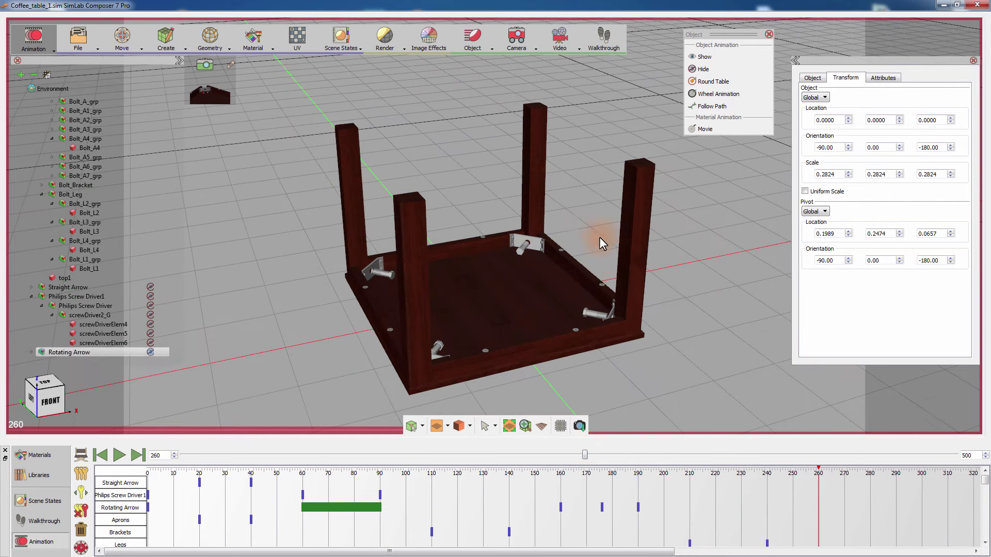
click(101, 456)
click(119, 456)
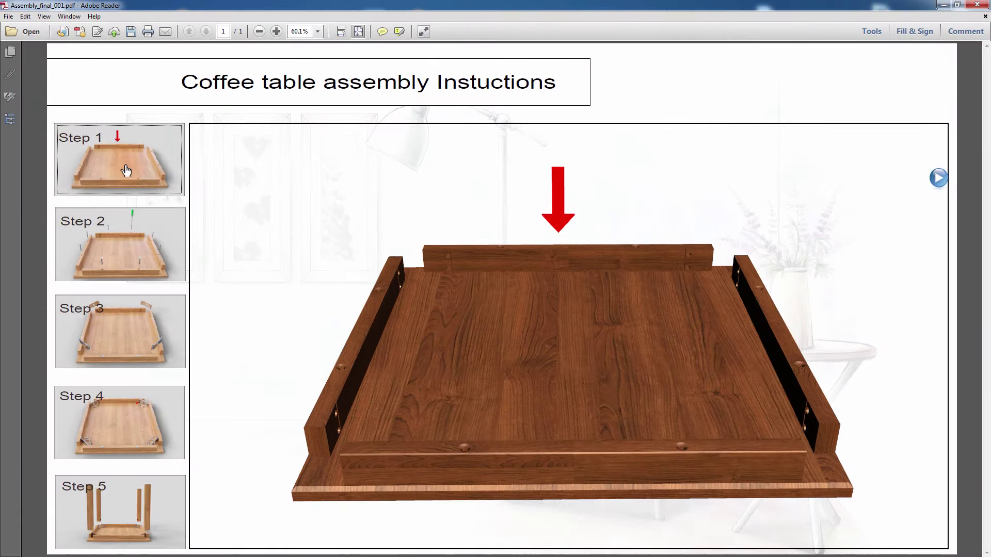
In Adobe Reader, view Steps 1 to 4 of the coffee table assembly instructions in Assembly_final_001.pdf.
click(126, 170)
click(109, 234)
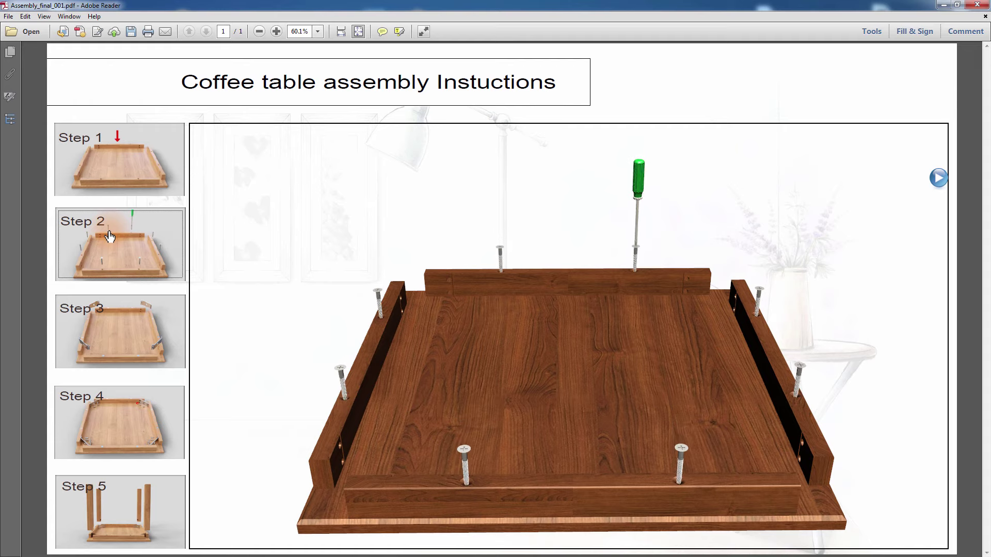
click(127, 315)
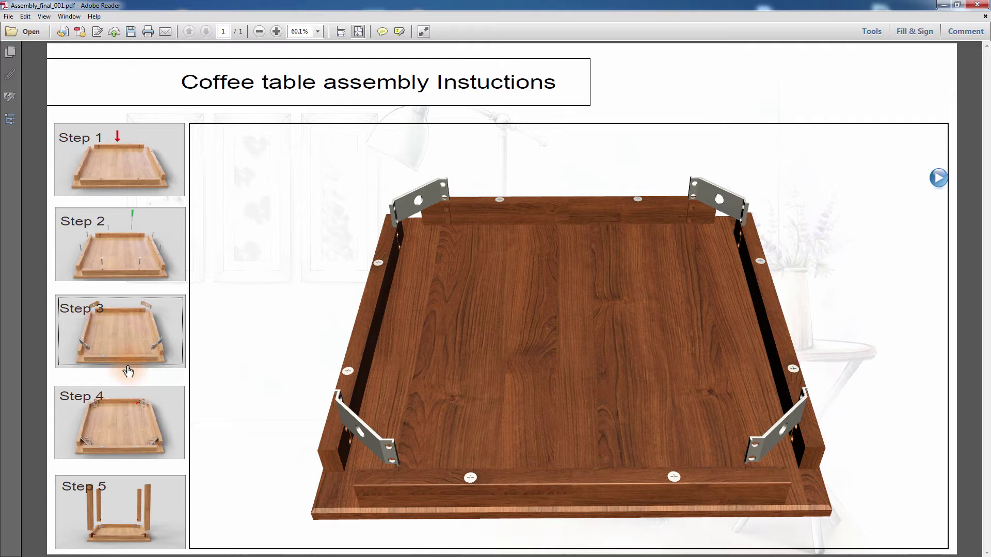
click(129, 410)
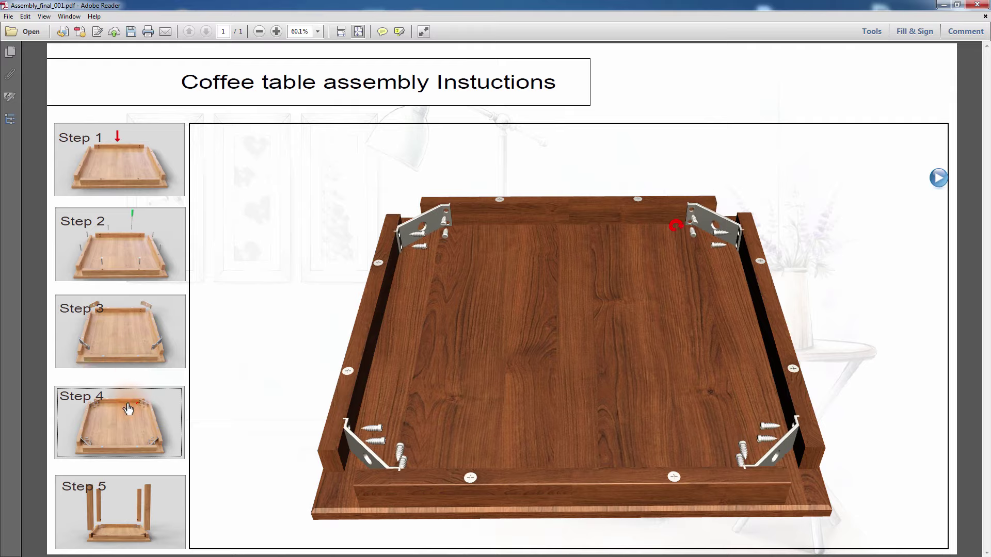